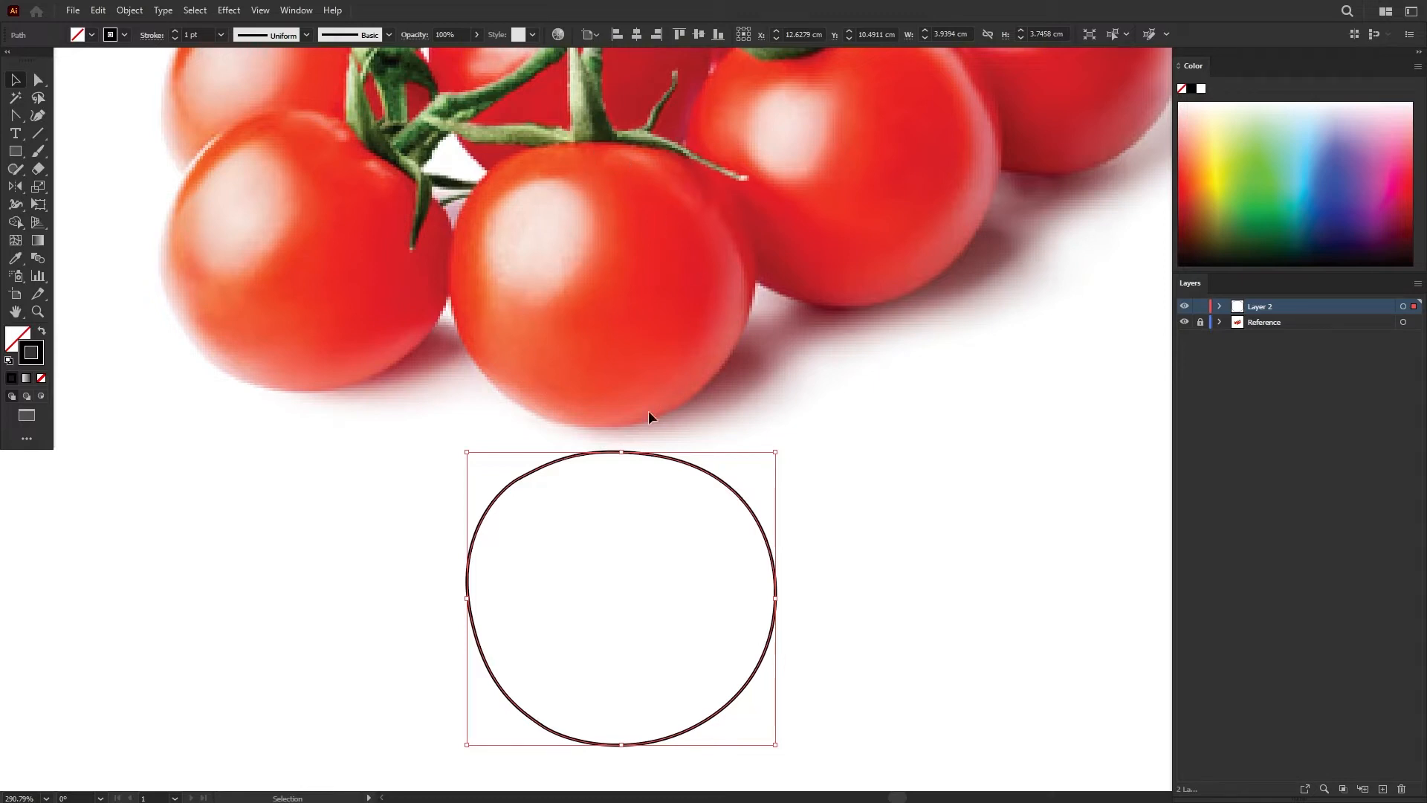
Shift the tomato outline slightly left and swap its fill and stroke to make it a solid black shape.
drag(678, 460, 660, 458)
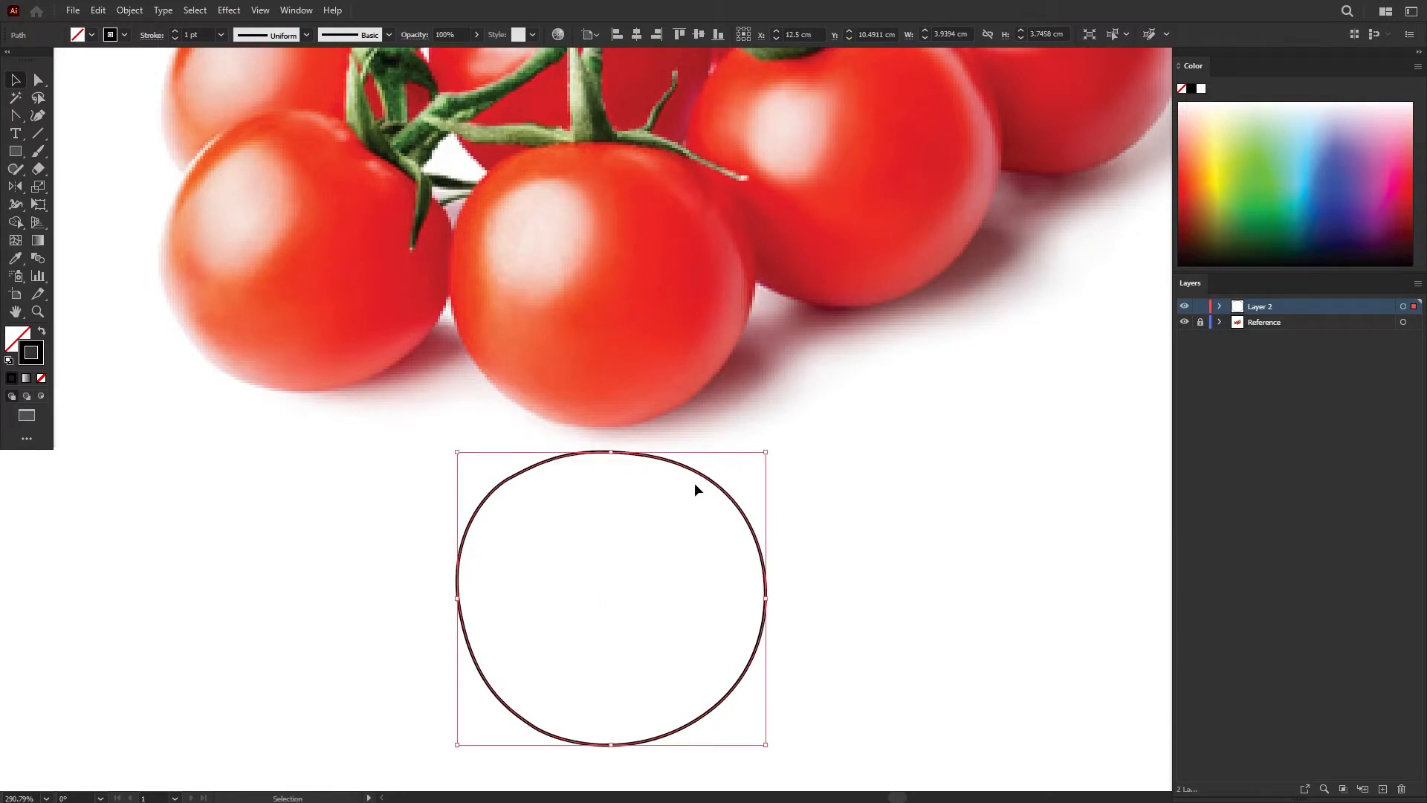
click(43, 334)
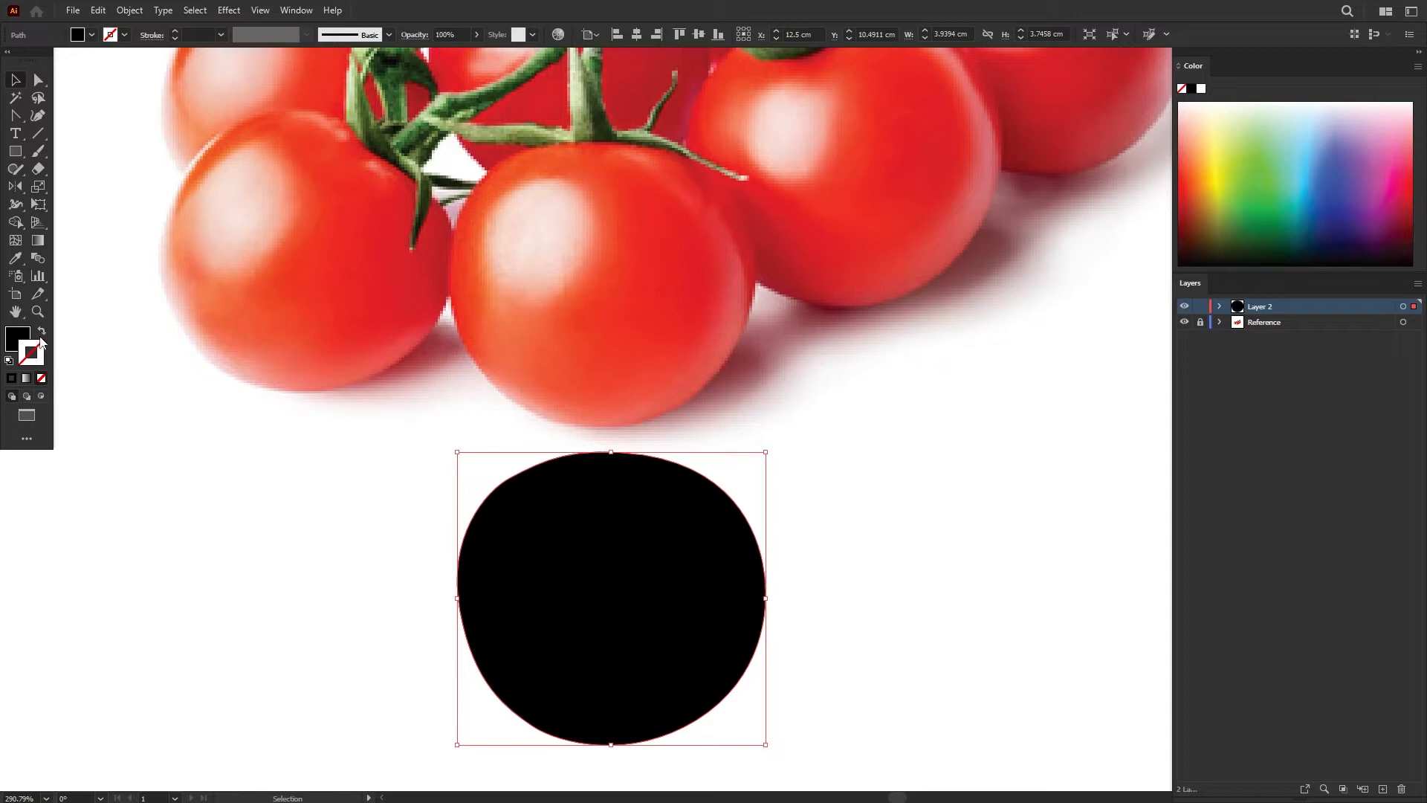
drag(596, 510, 593, 506)
Add a gradient mesh of five vertical and three horizontal lines to the black tomato shape with the Mesh tool.
click(17, 243)
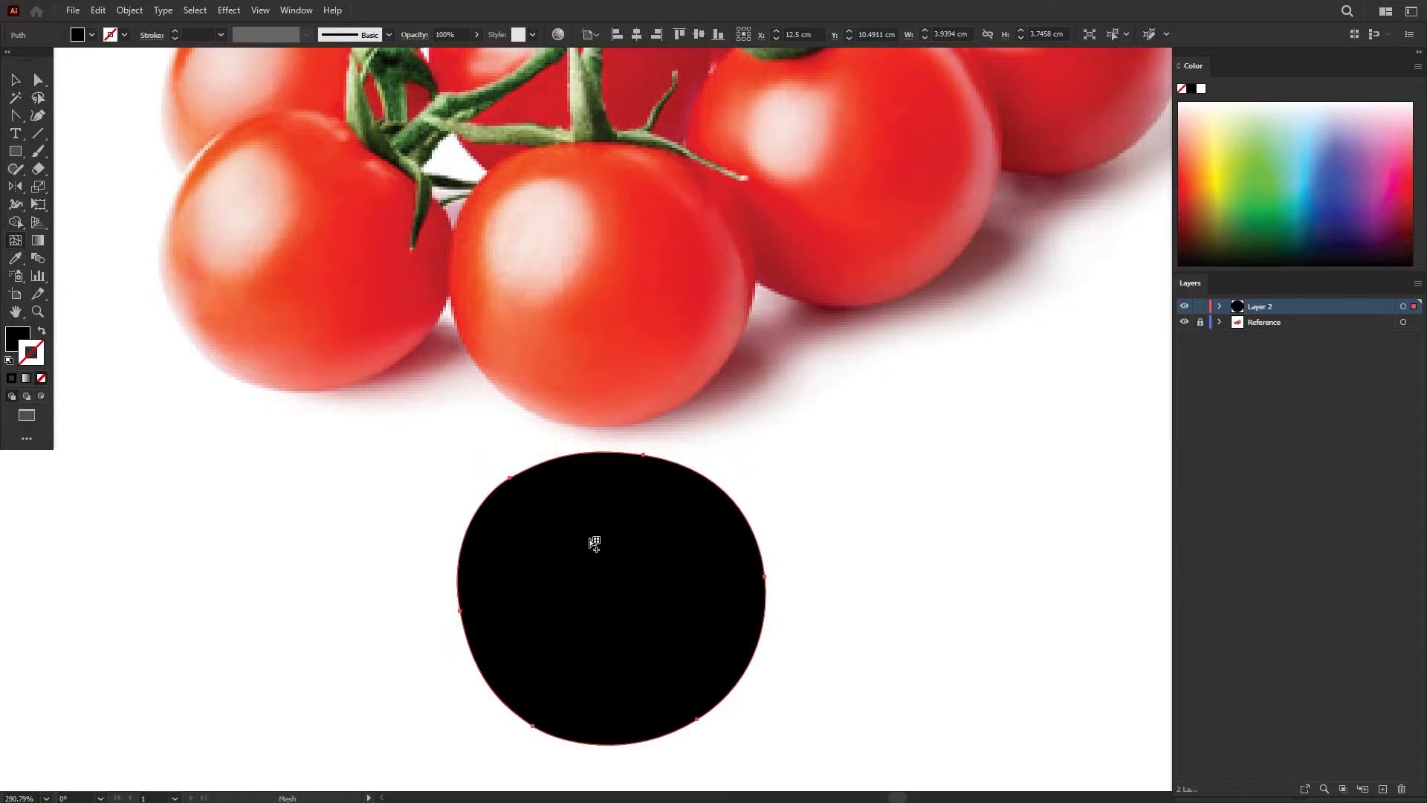
click(543, 549)
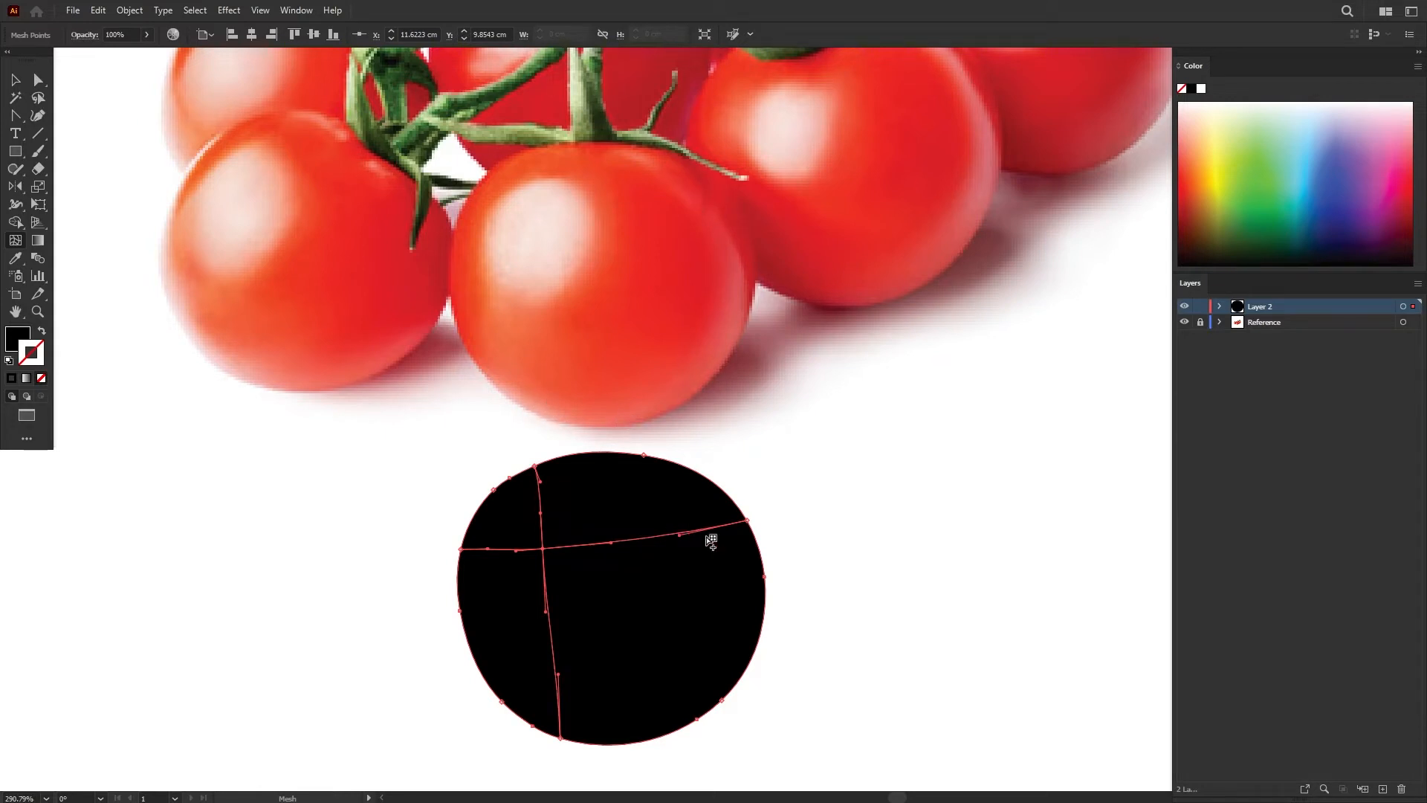
click(728, 529)
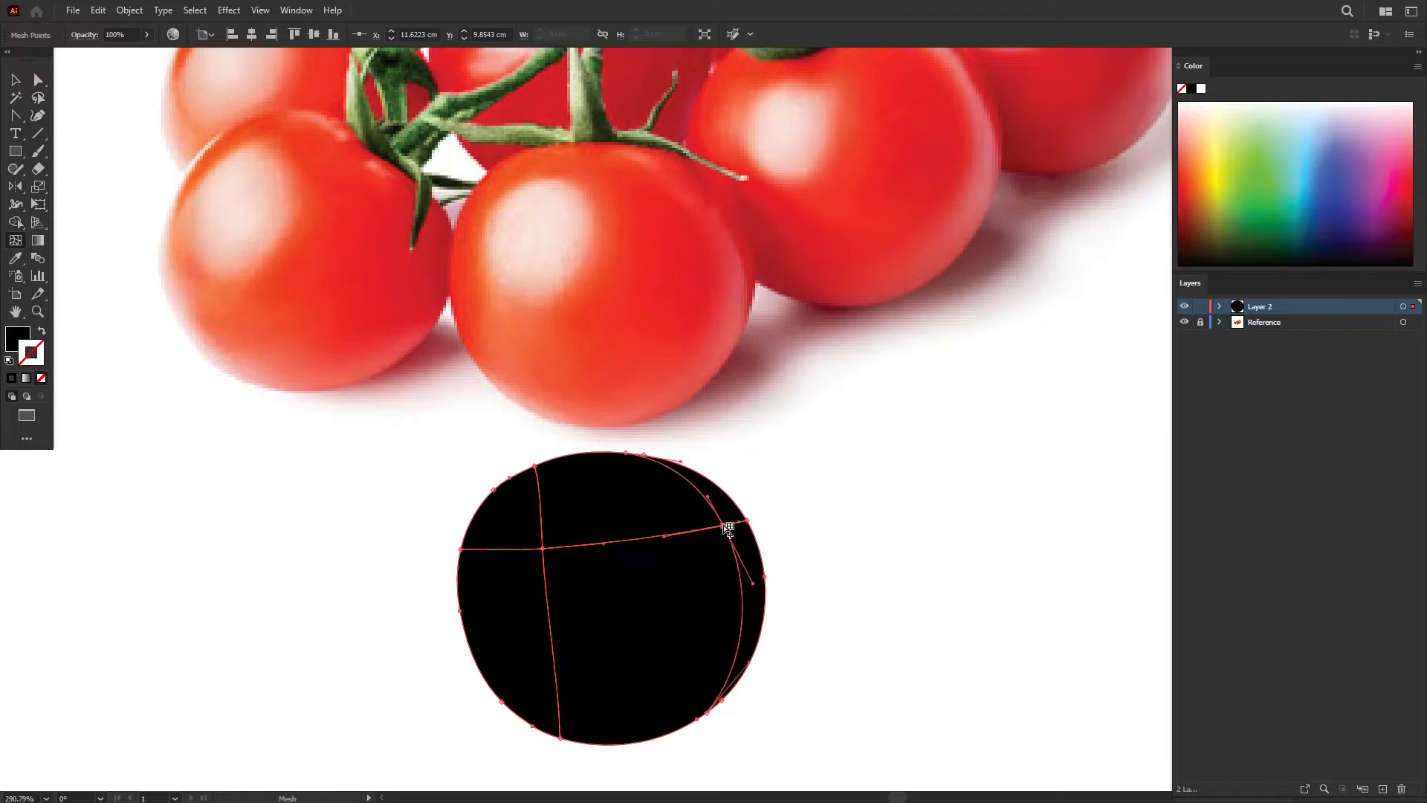
click(685, 533)
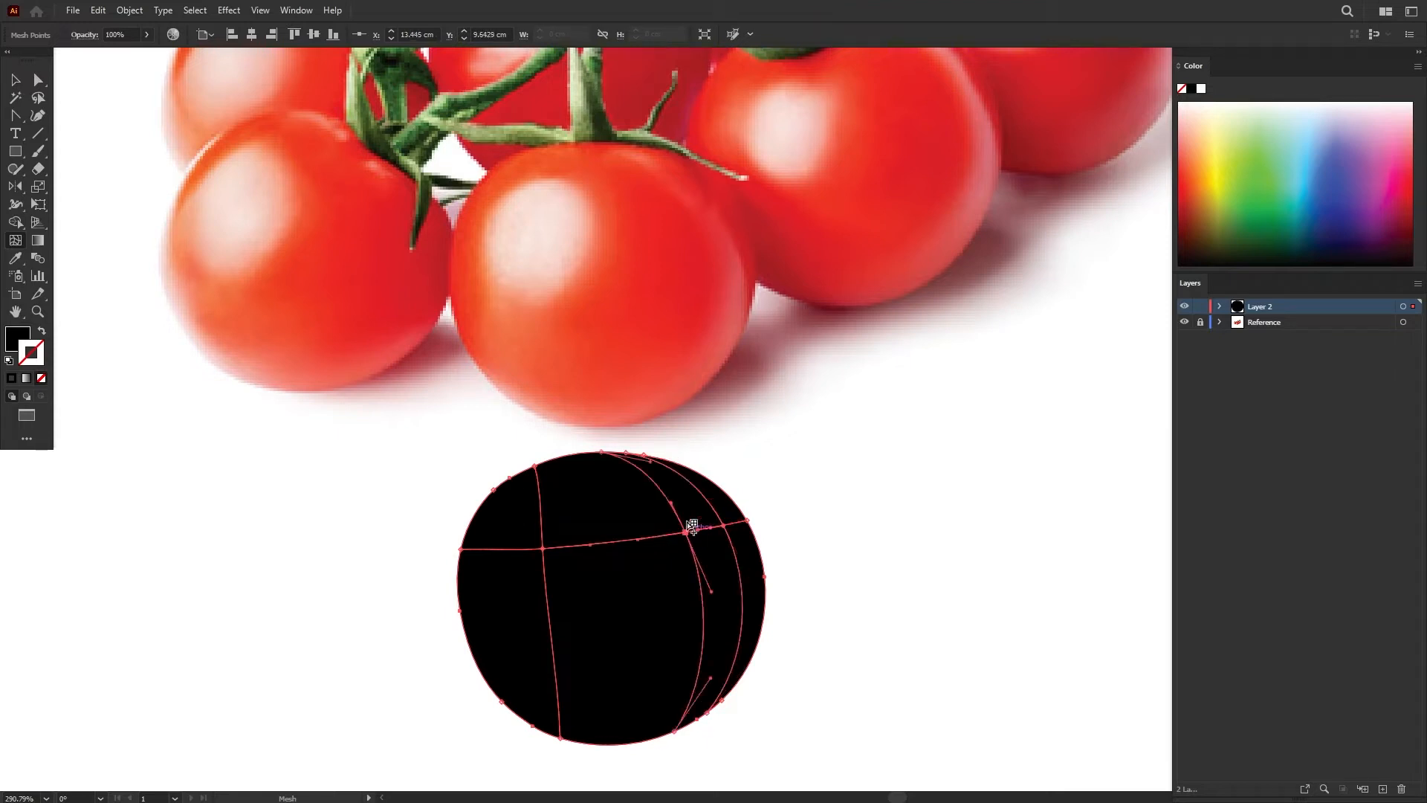
click(561, 713)
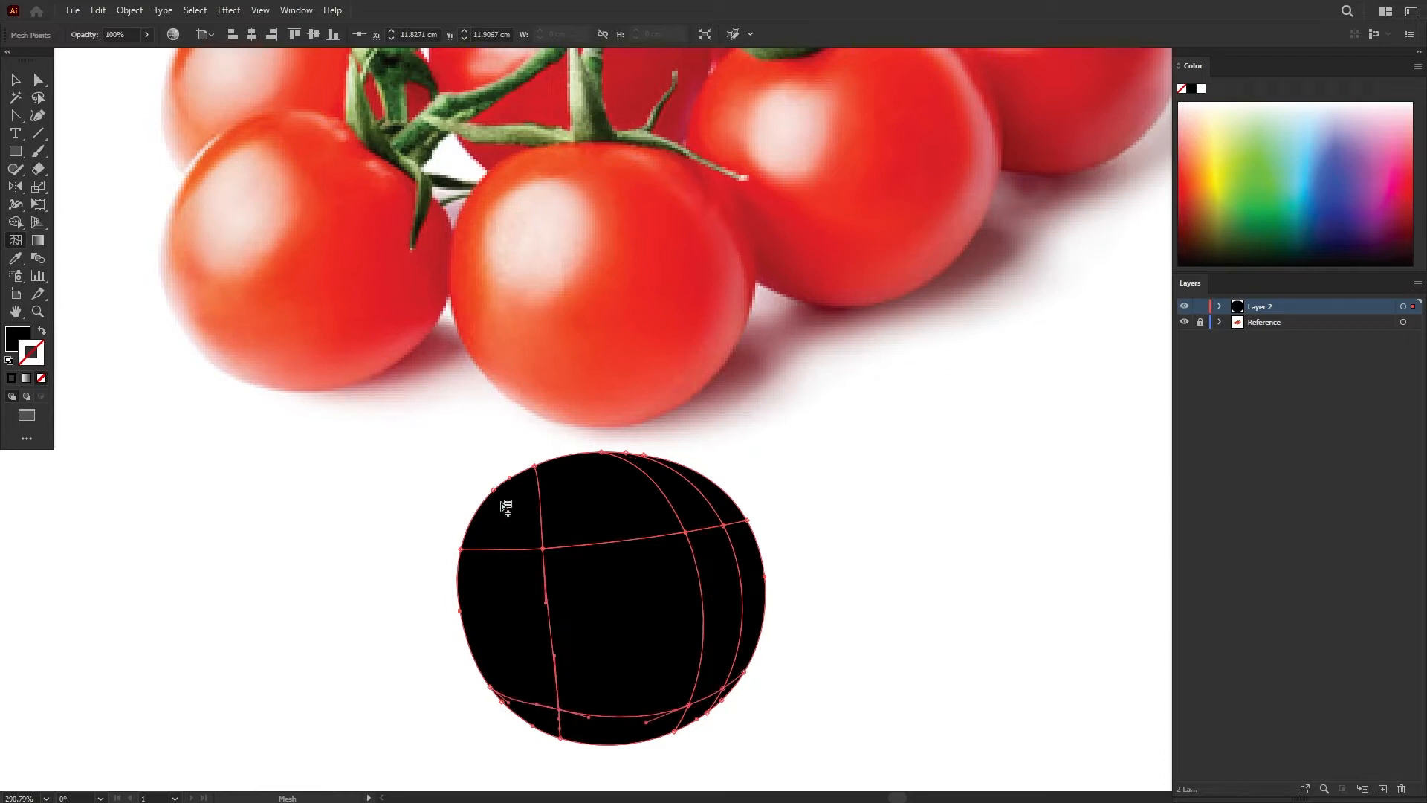
click(493, 550)
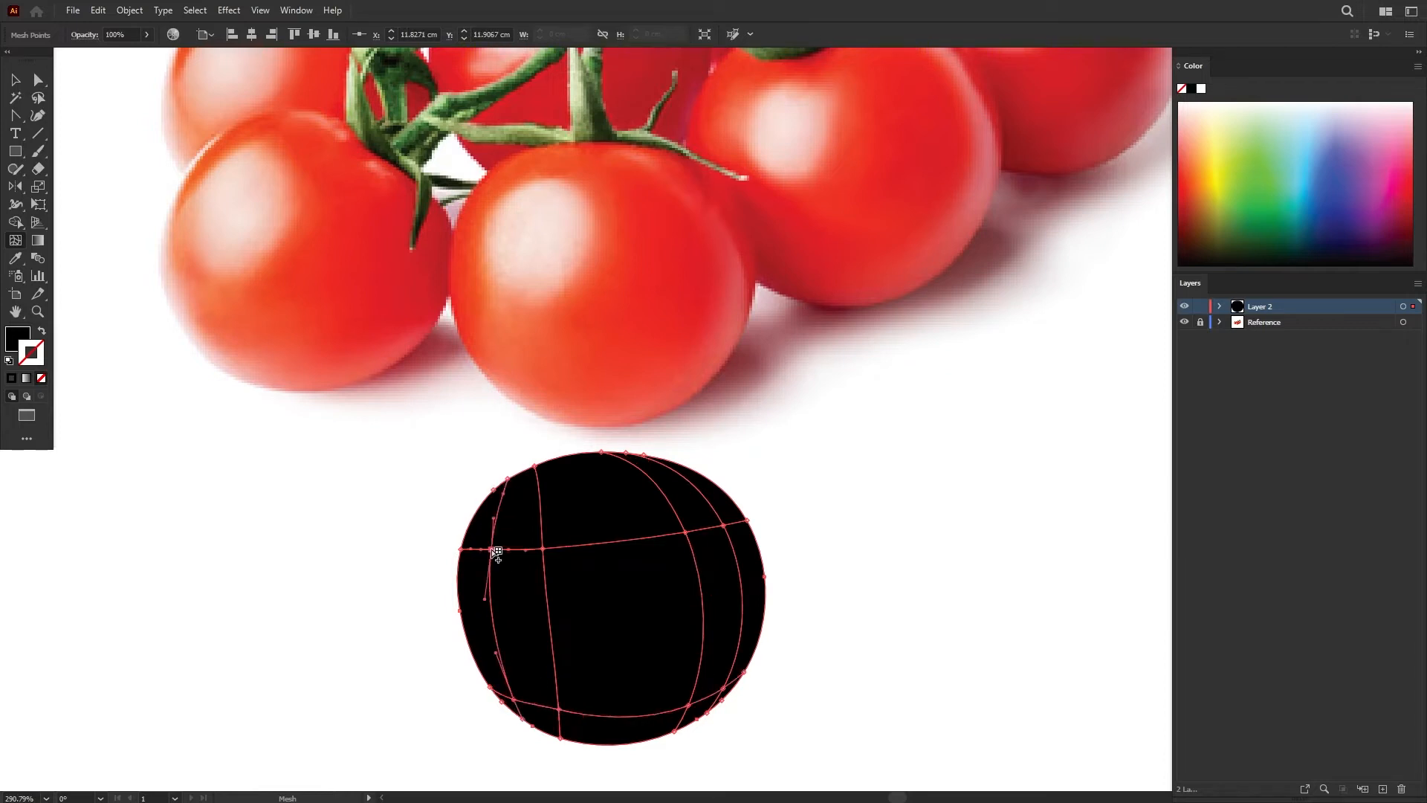
click(625, 545)
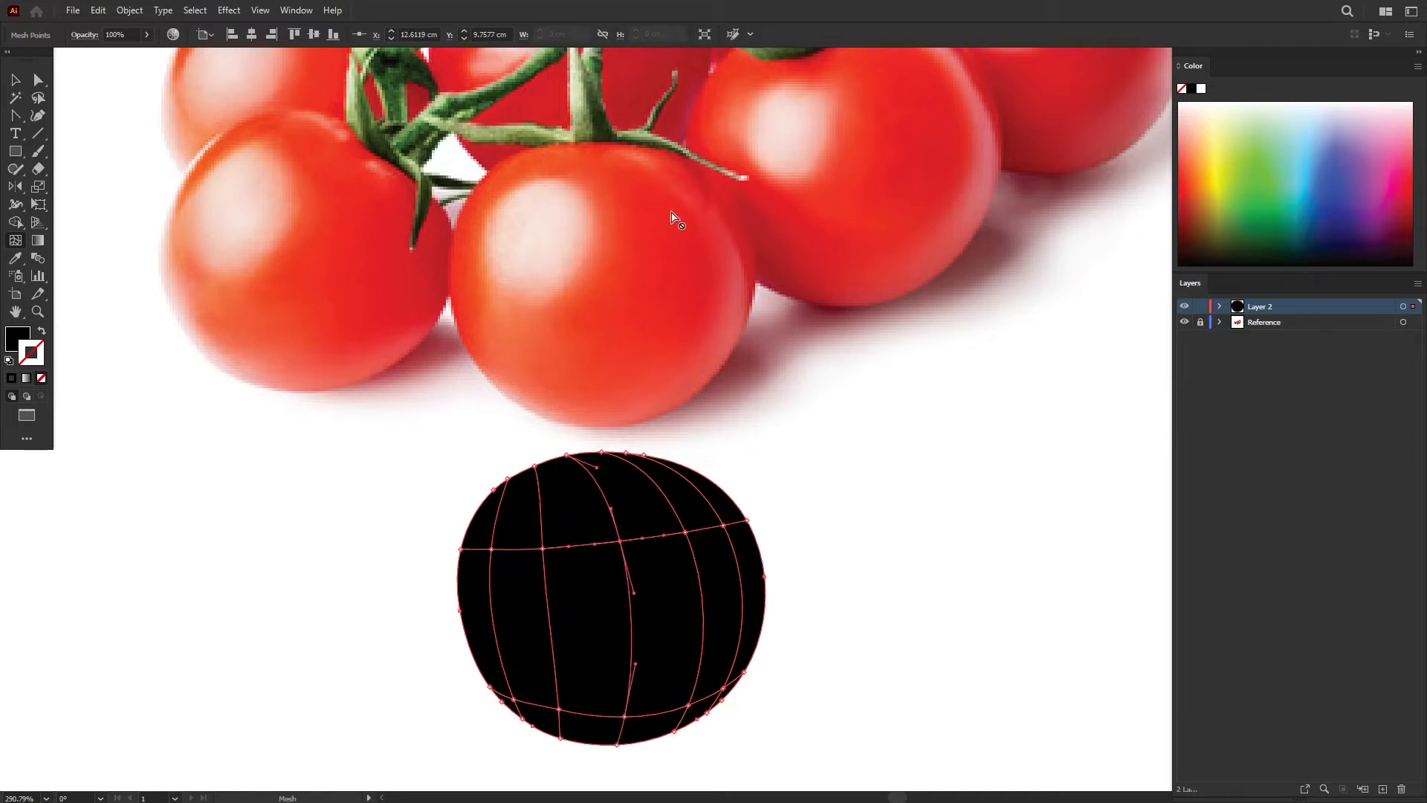
click(632, 619)
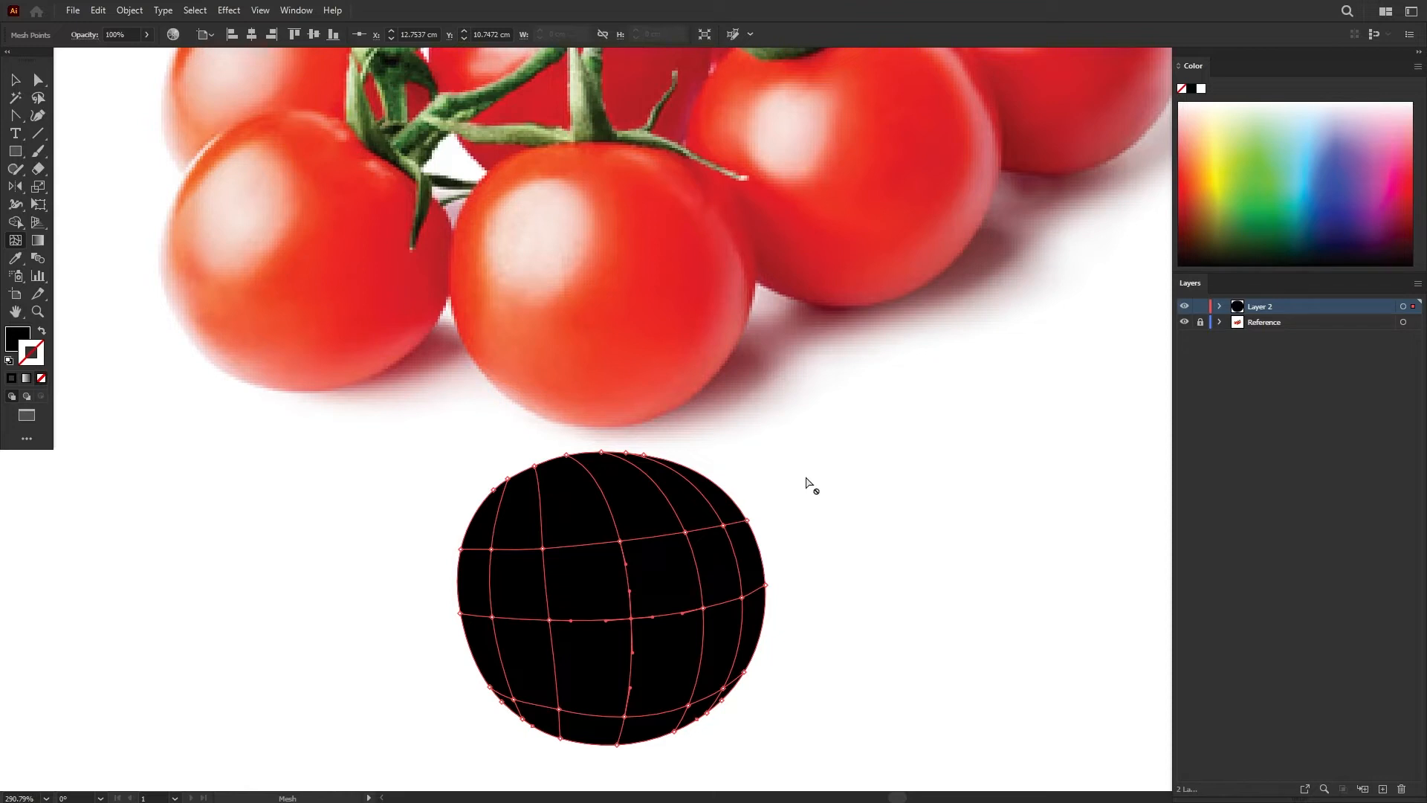
Nudge the mesh shape slightly up and to the right beneath the reference tomato, undoing the first move.
key(v)
mouse_move(630, 507)
mouse_down()
mouse_move(659, 493)
mouse_move(623, 515)
mouse_up()
key(ctrl+z)
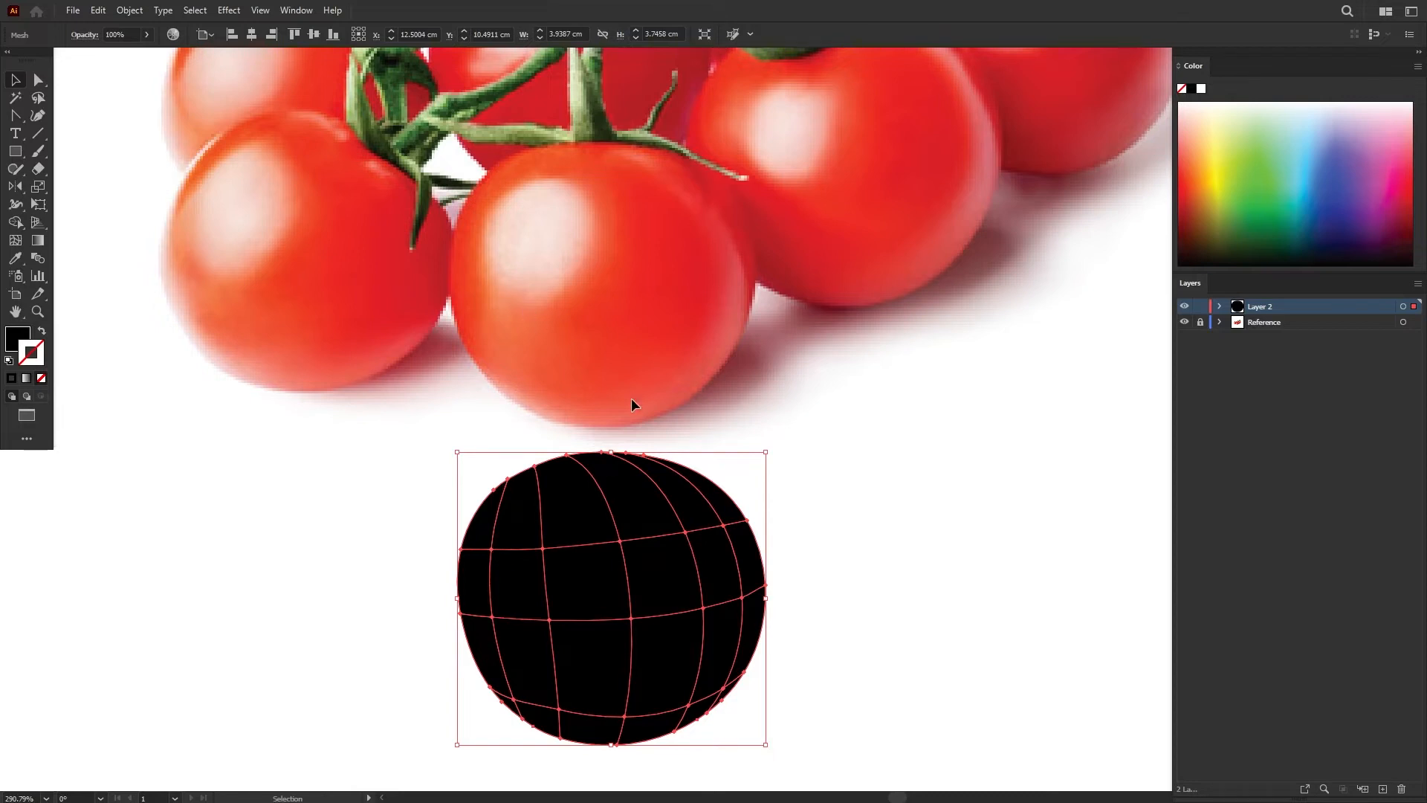
drag(649, 563, 675, 591)
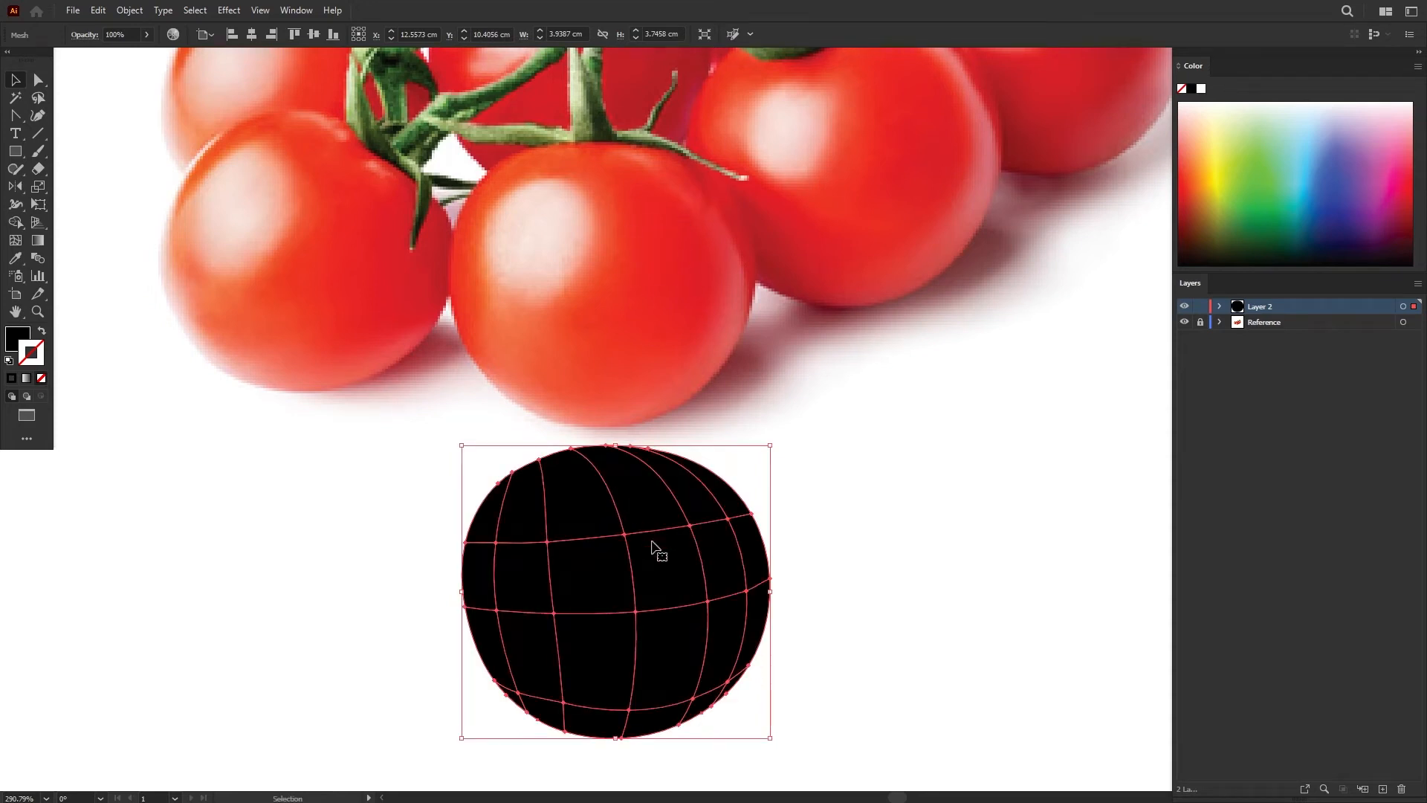
Fill the whole mesh shape with the base red sampled from the body of the reference tomato.
key(i)
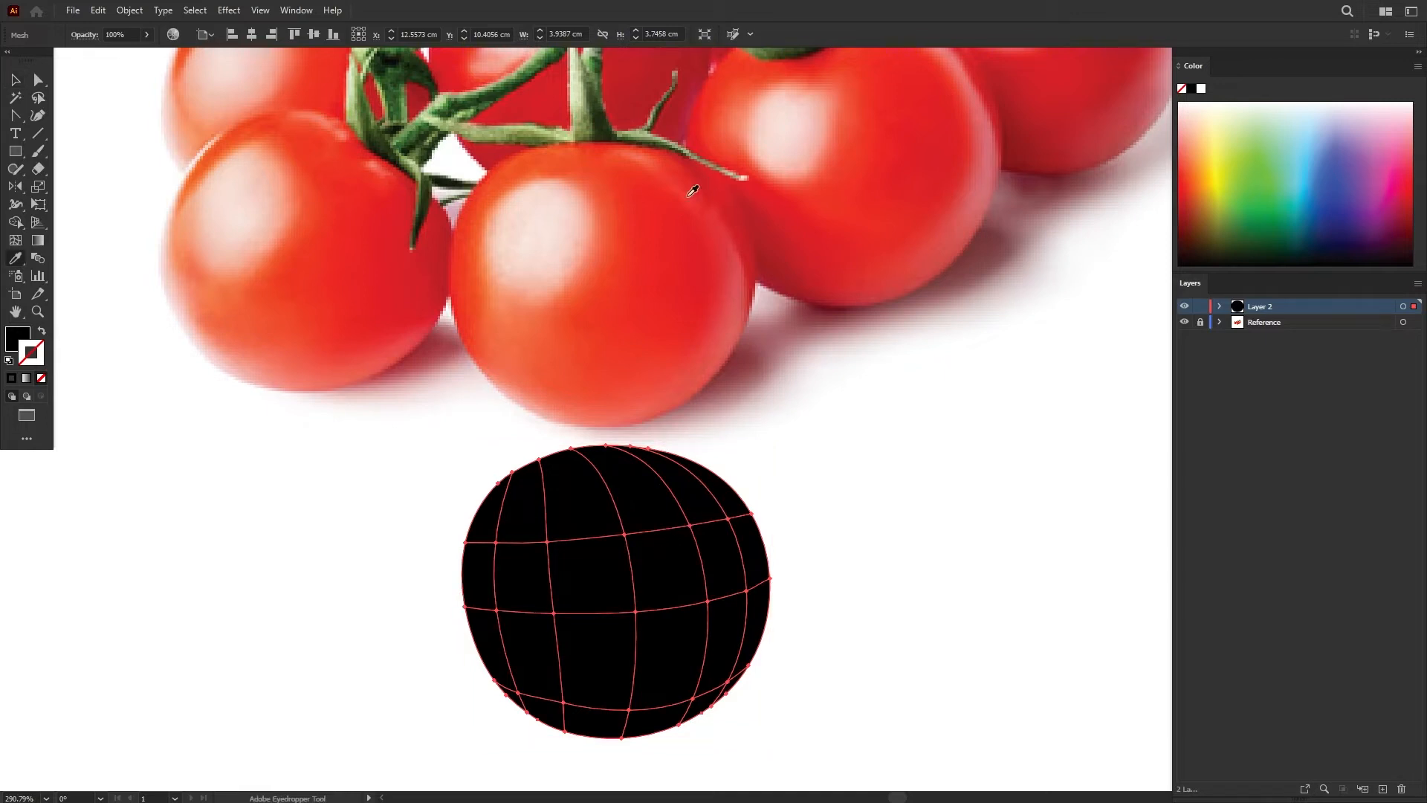
click(651, 264)
key(v)
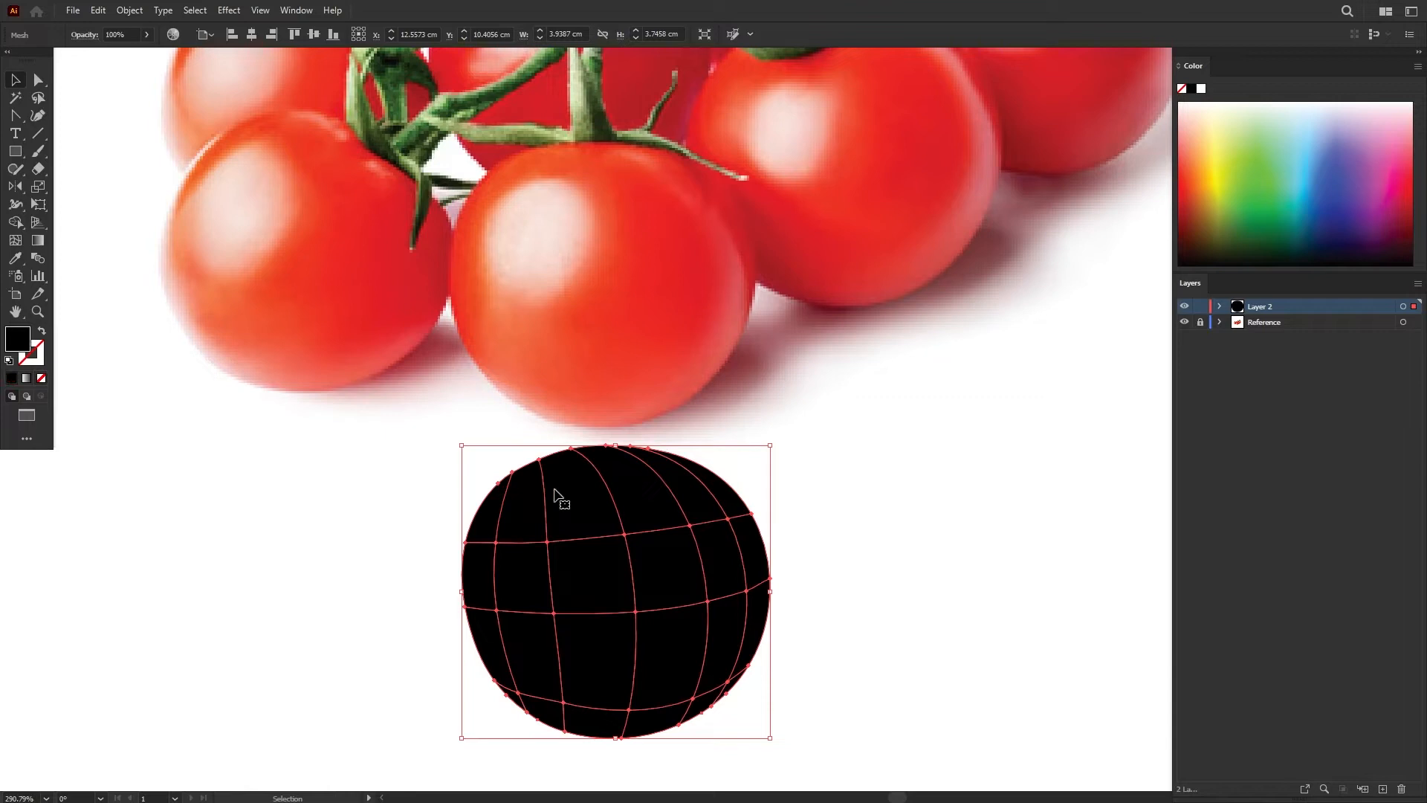
key(i)
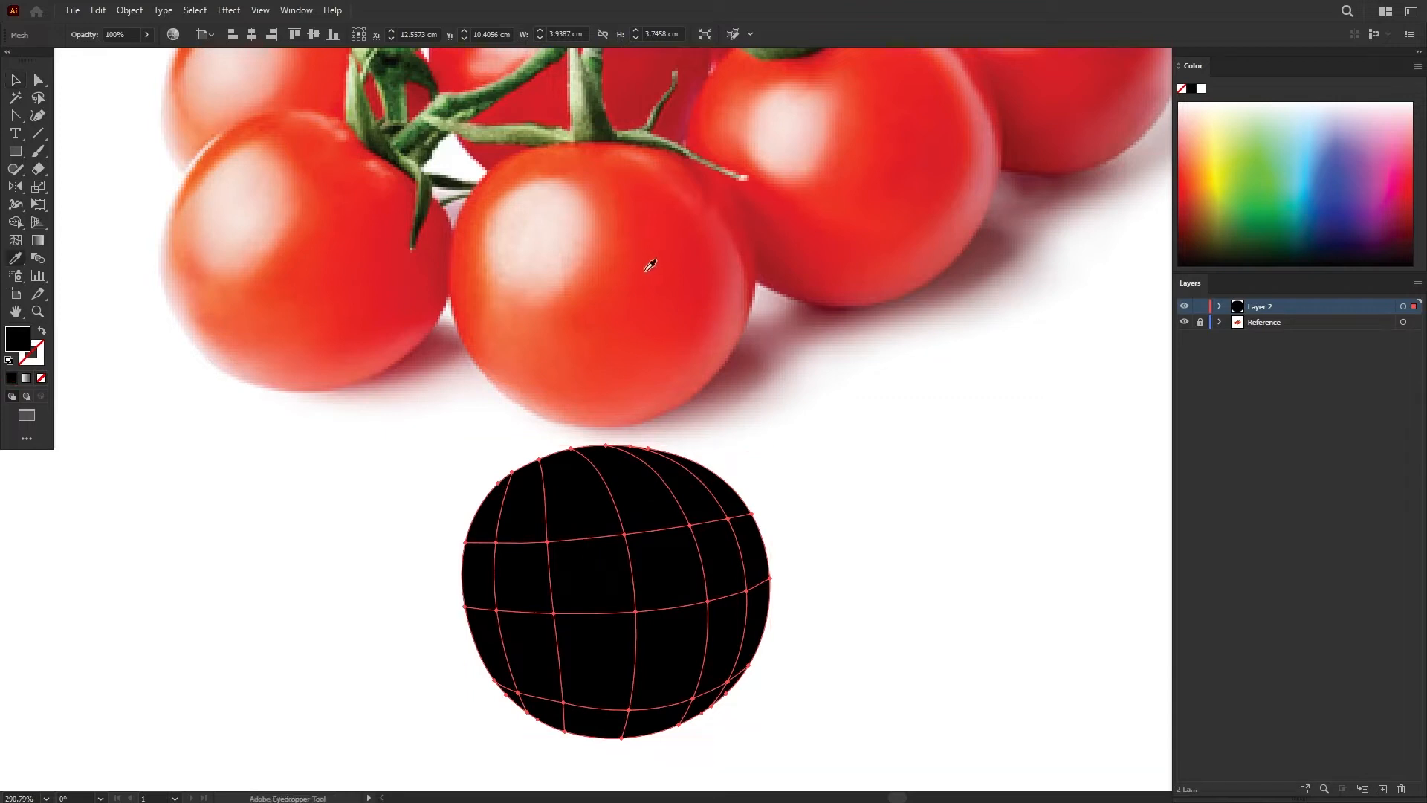
click(642, 263)
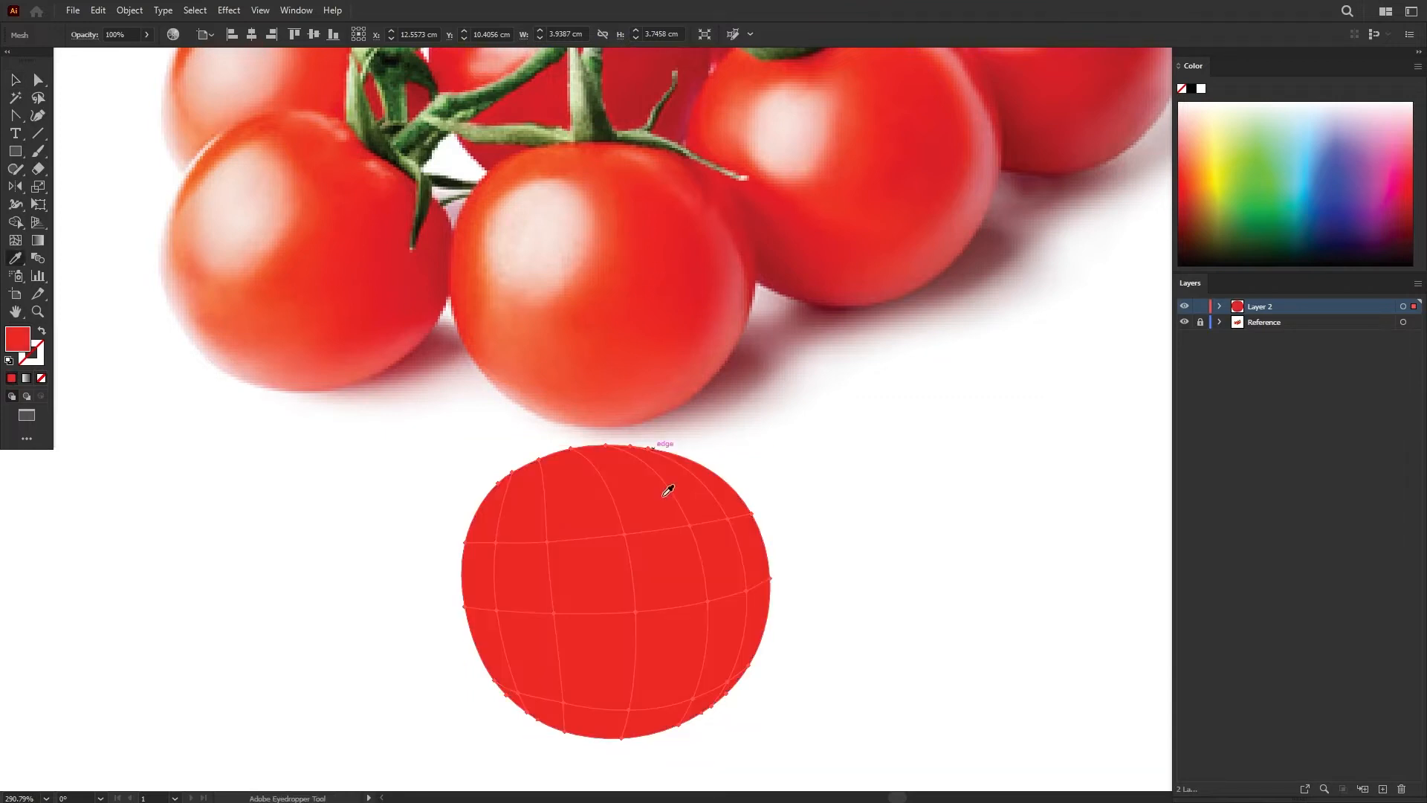
key(v)
drag(600, 561, 598, 558)
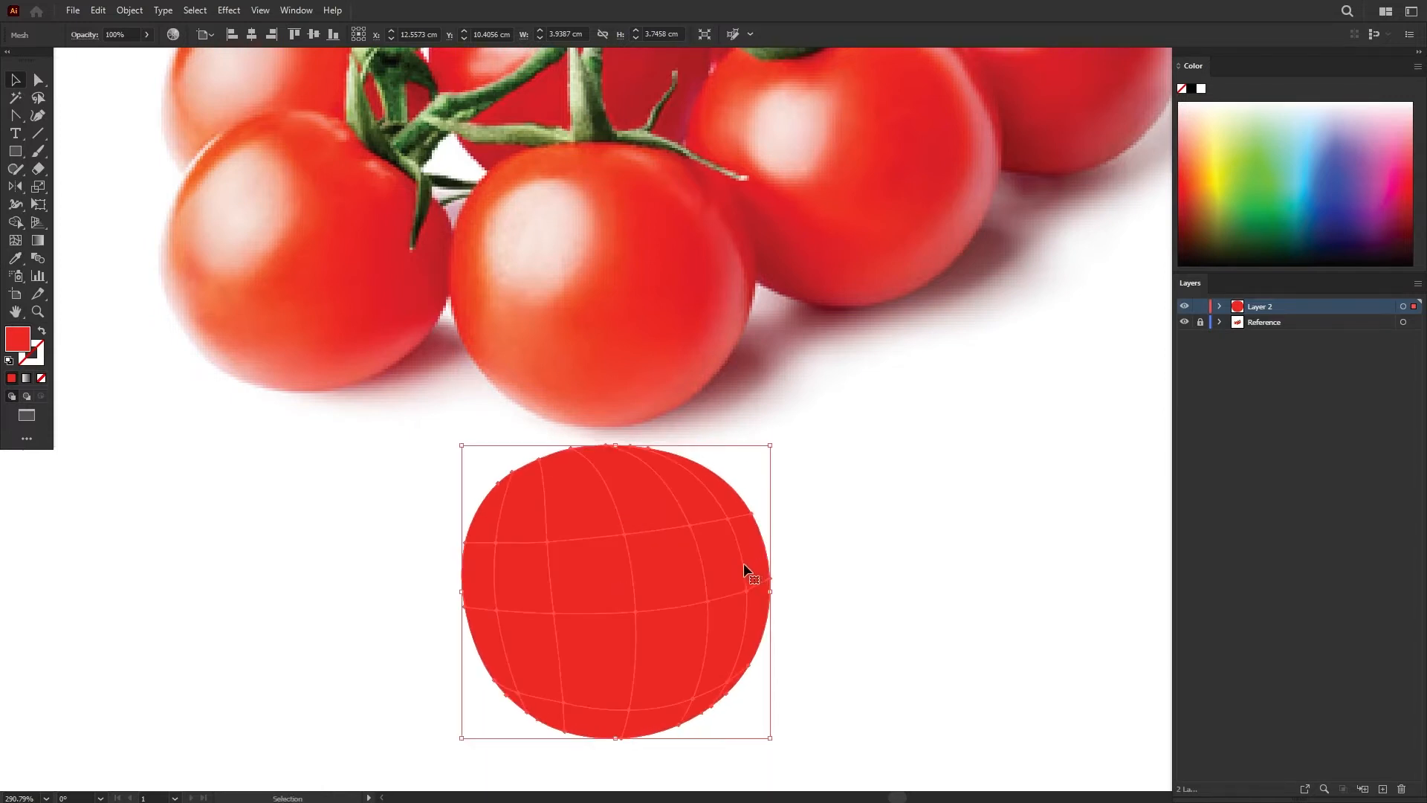
Change Layer 2's highlight colour to yellow (RGB 254, 245, 80) in its layer options.
click(782, 488)
click(650, 546)
scroll(635, 539, up, 3)
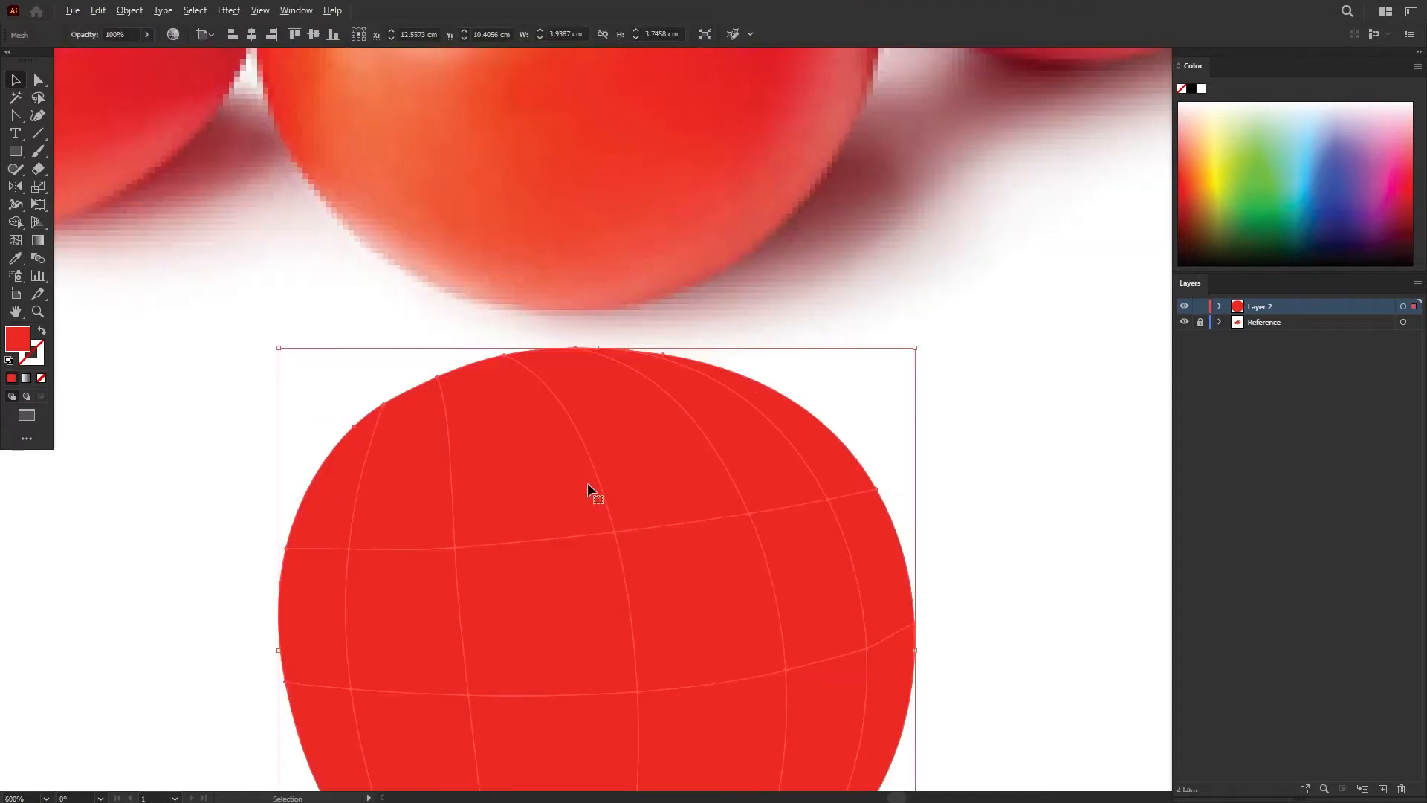
scroll(598, 491, down, 2)
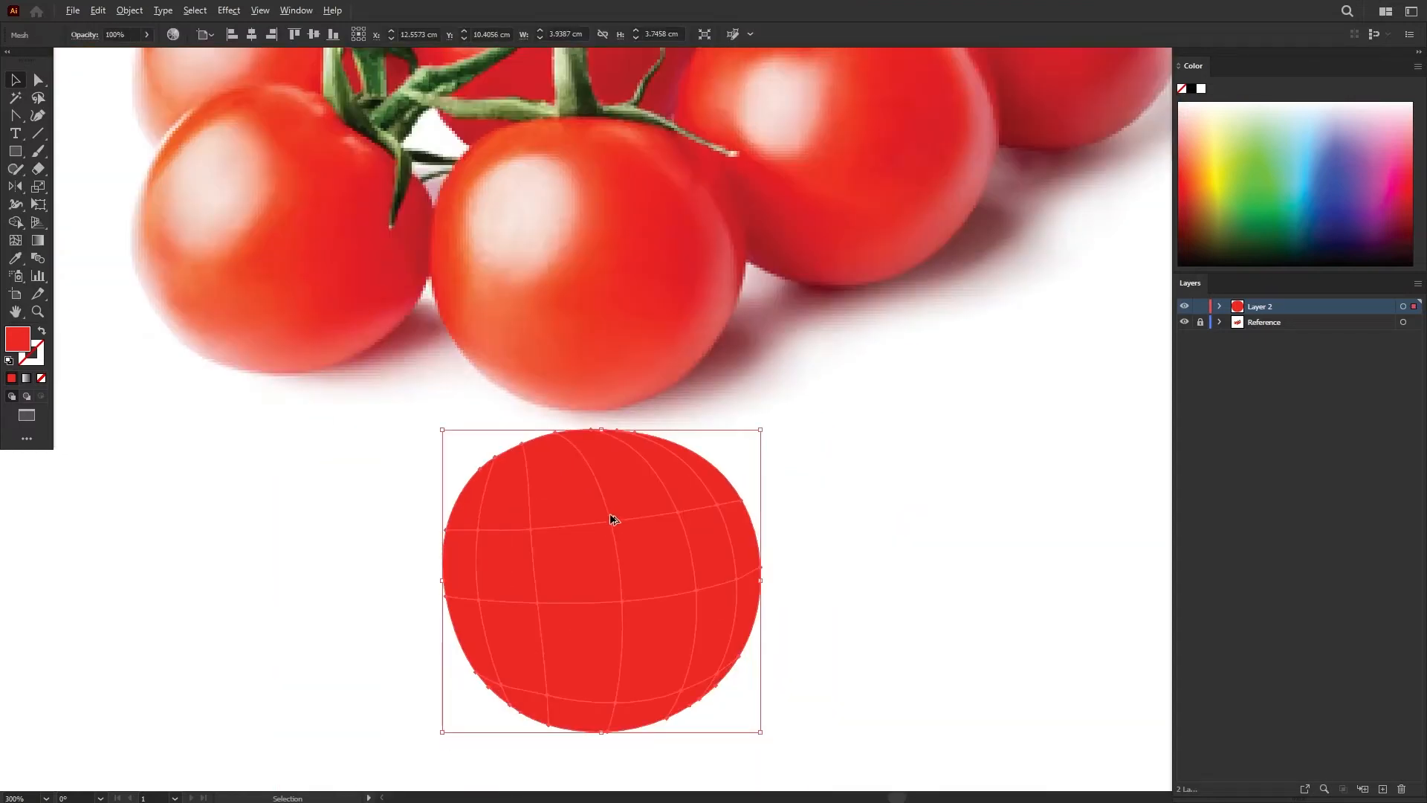
scroll(613, 516, up, 1)
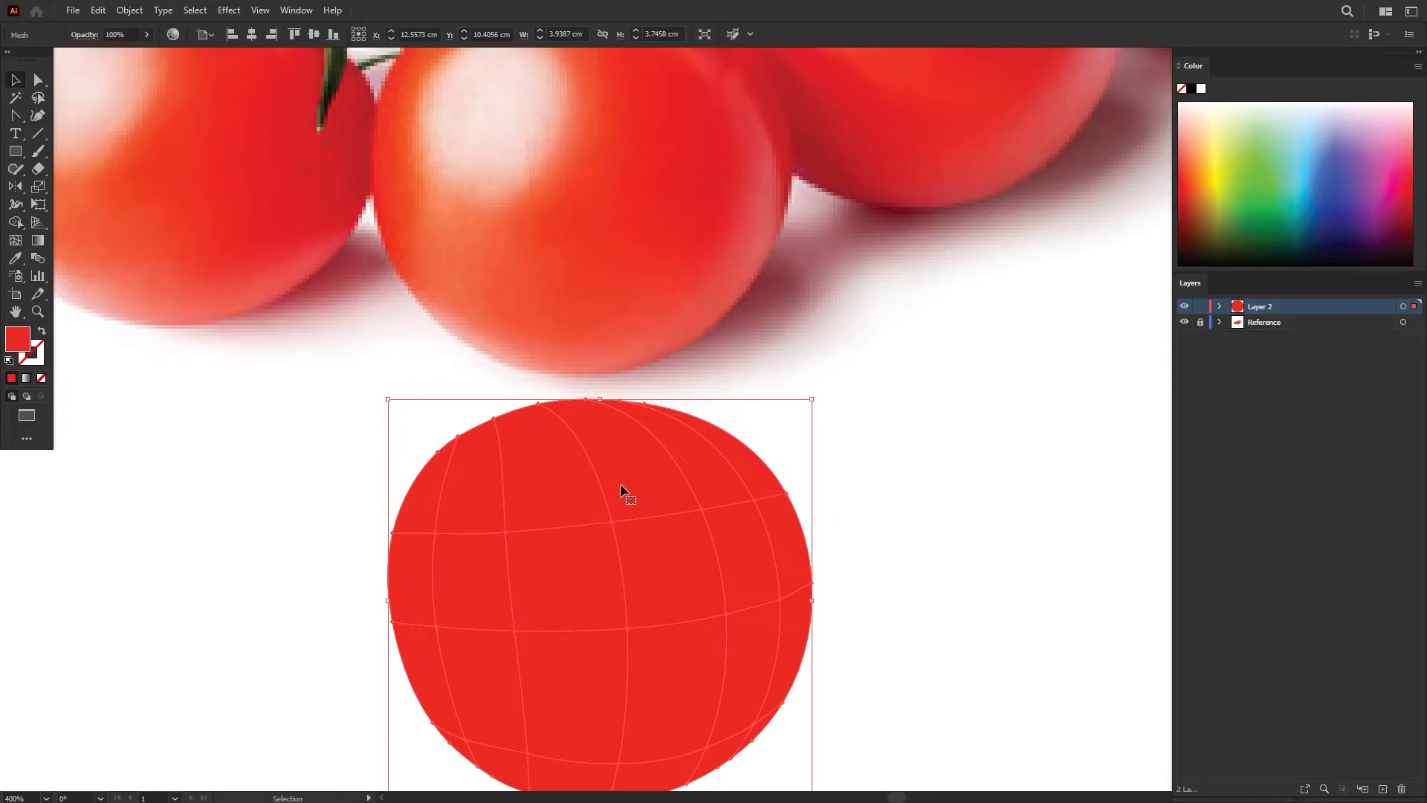
scroll(614, 485, down, 1)
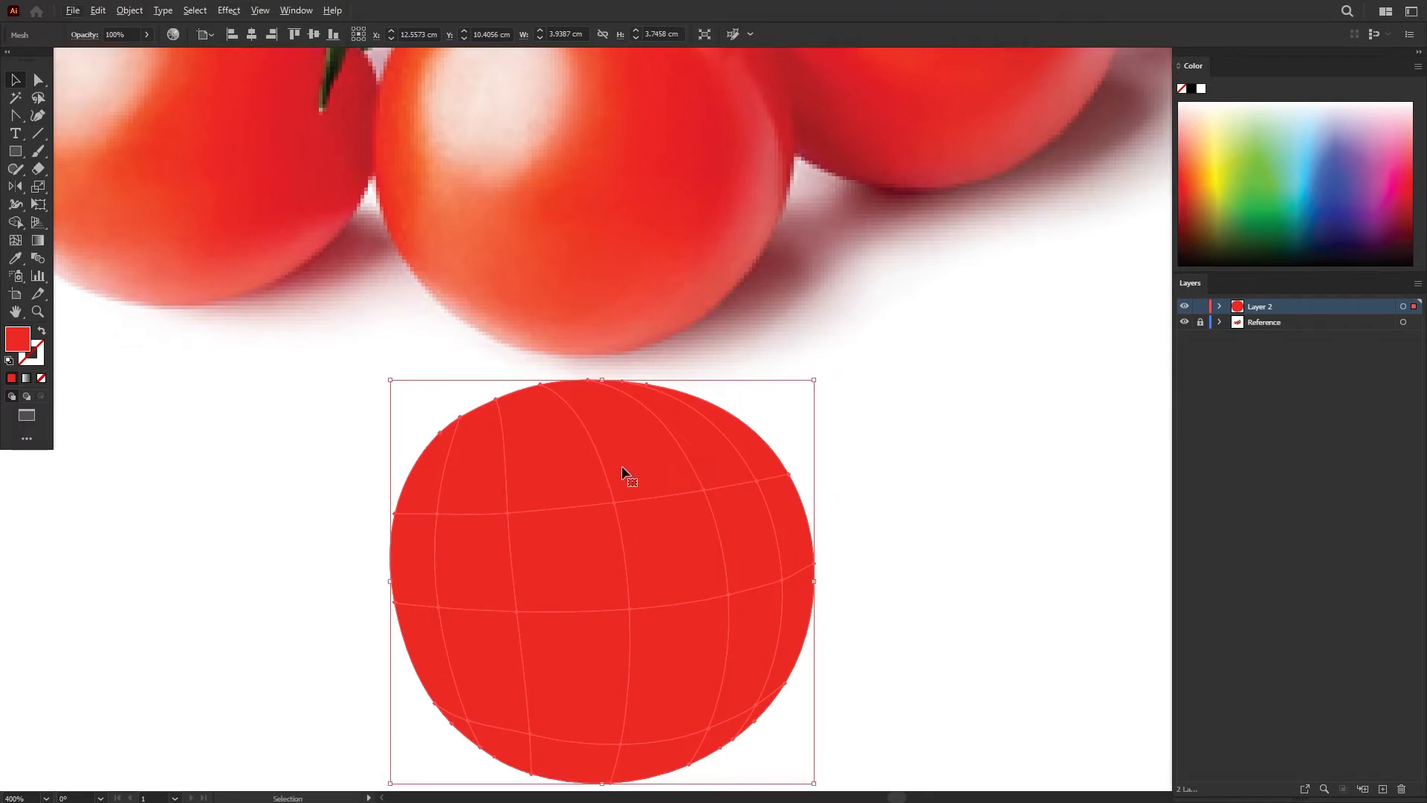
double_click(1238, 308)
click(972, 347)
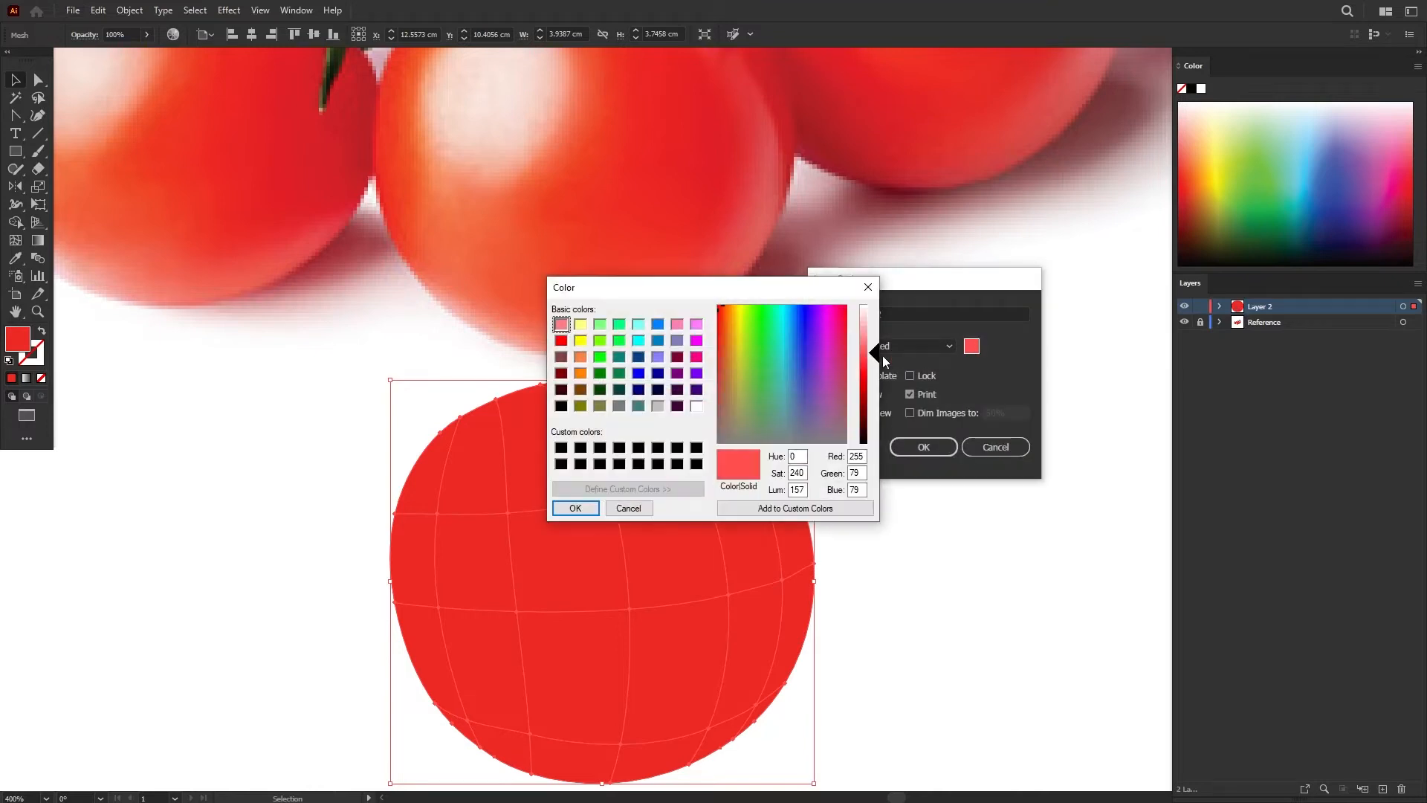
drag(740, 335, 738, 306)
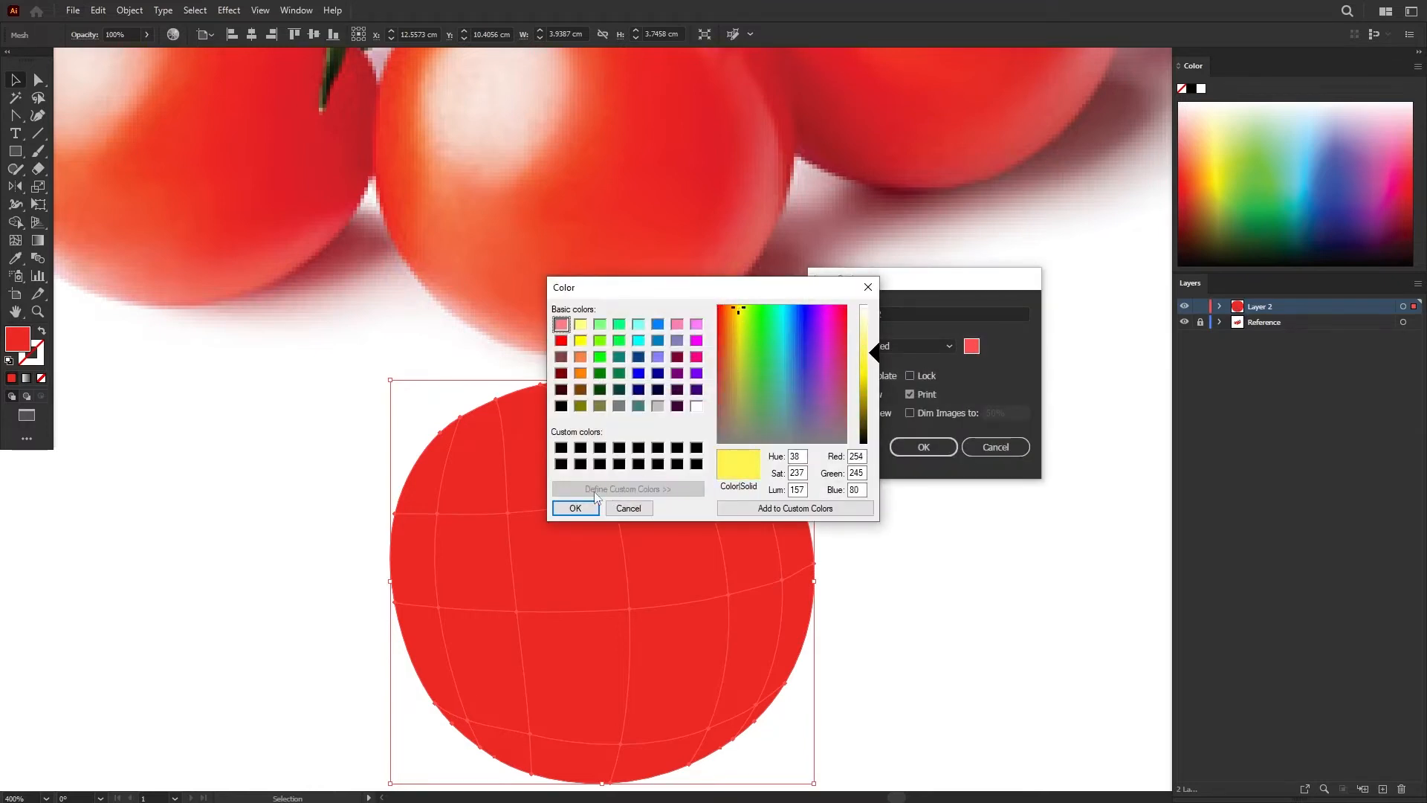
click(577, 510)
click(923, 447)
Colour the mesh's upper-left highlight point and its neighbour to the right with matching tones sampled from the reference tomato.
scroll(628, 485, down, 1)
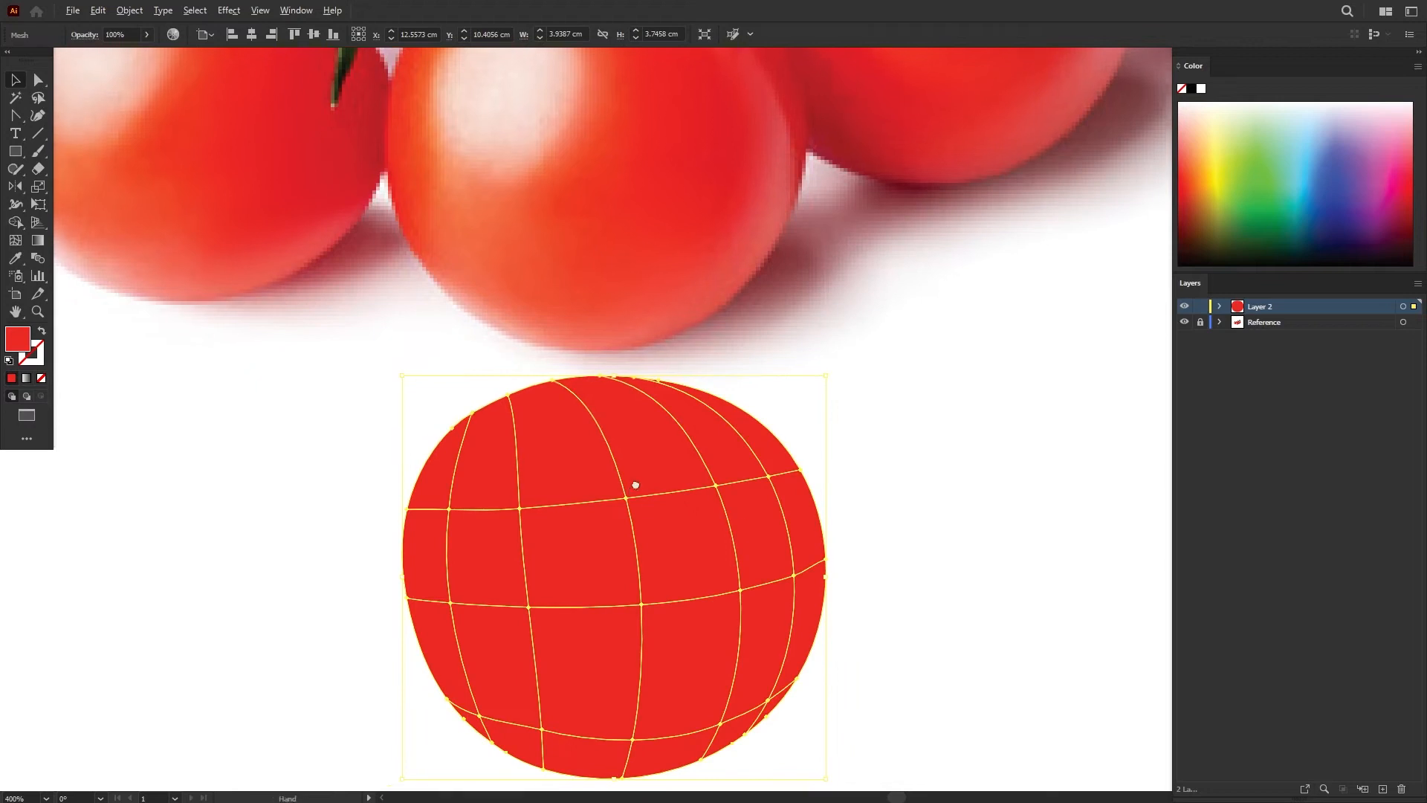
scroll(676, 525, down, 1)
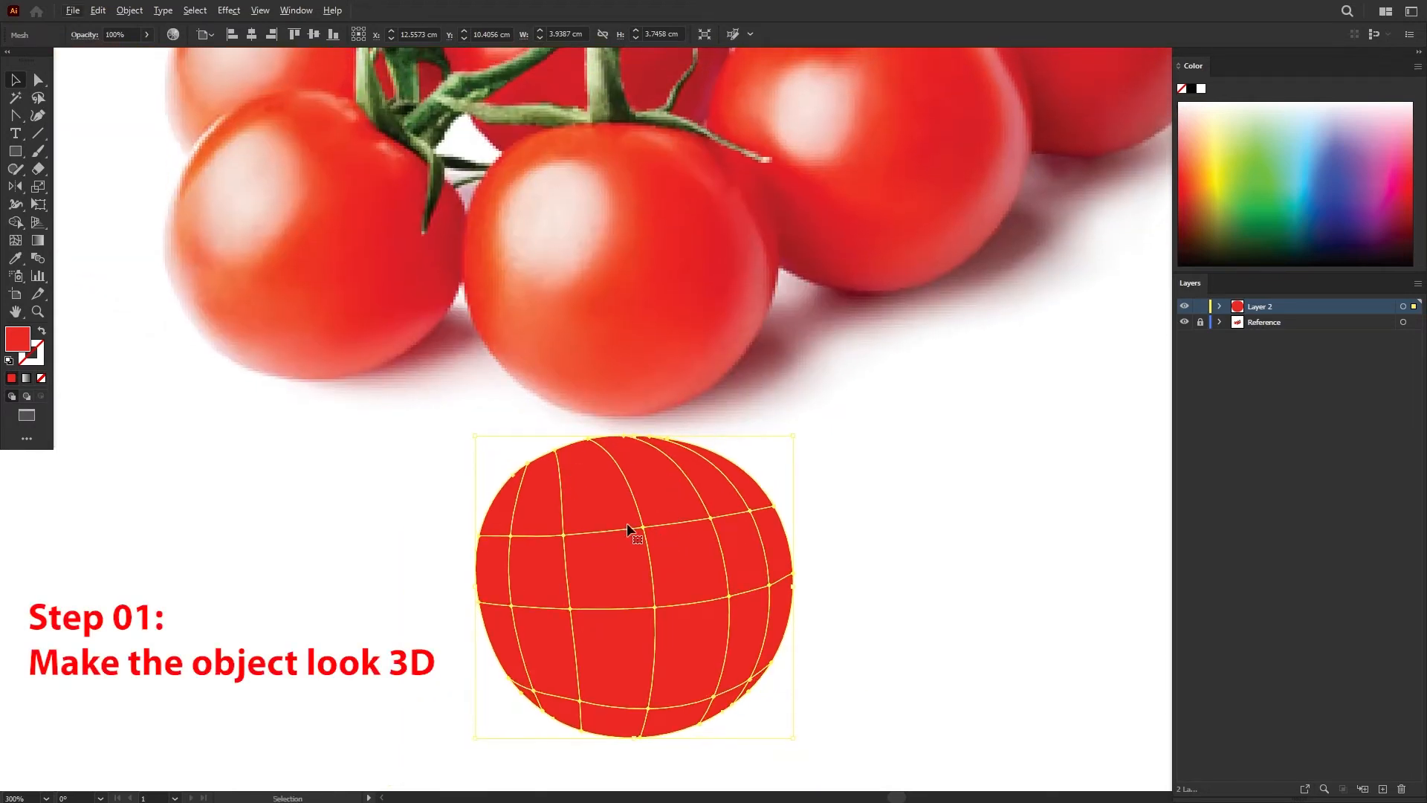
key(a)
click(565, 534)
key(i)
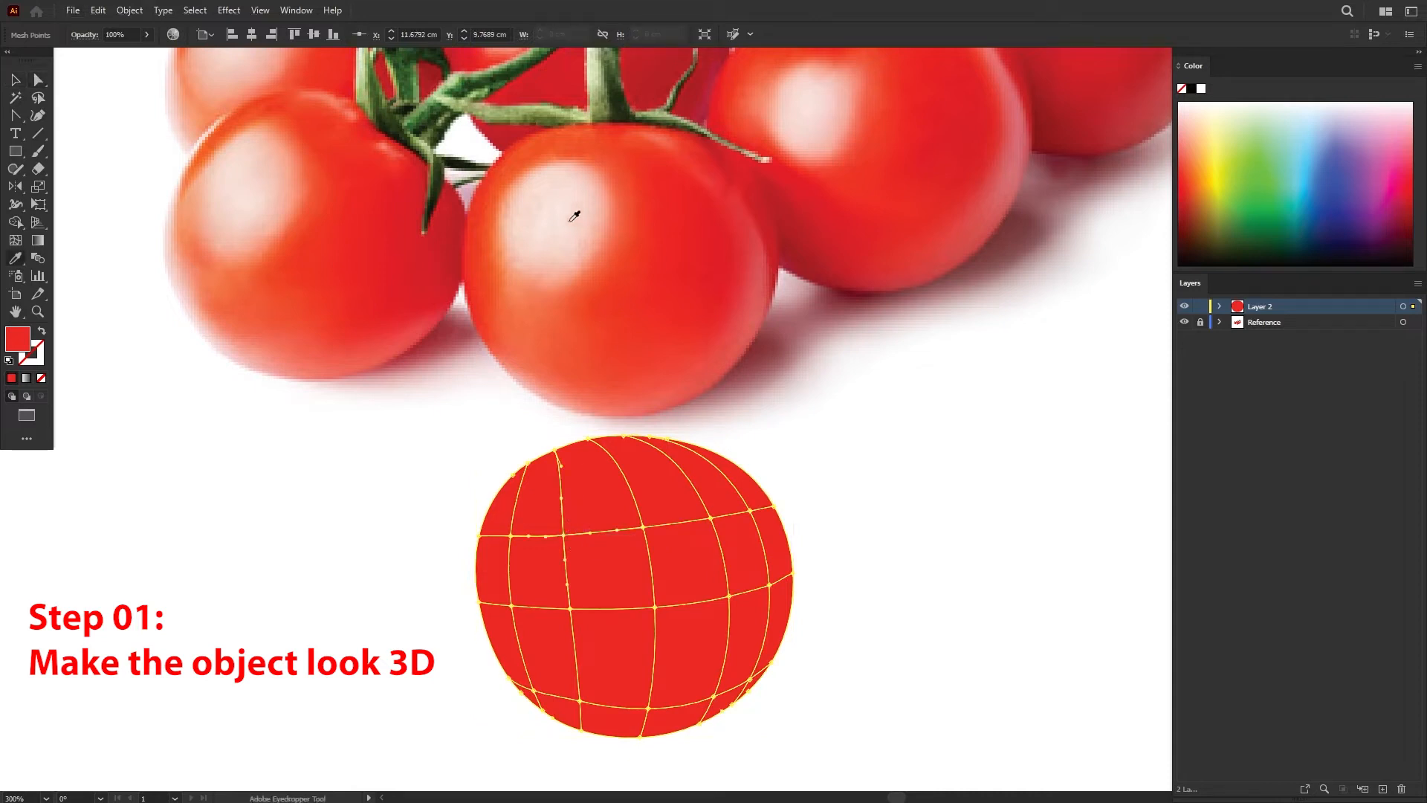
click(573, 214)
key(a)
click(643, 527)
key(i)
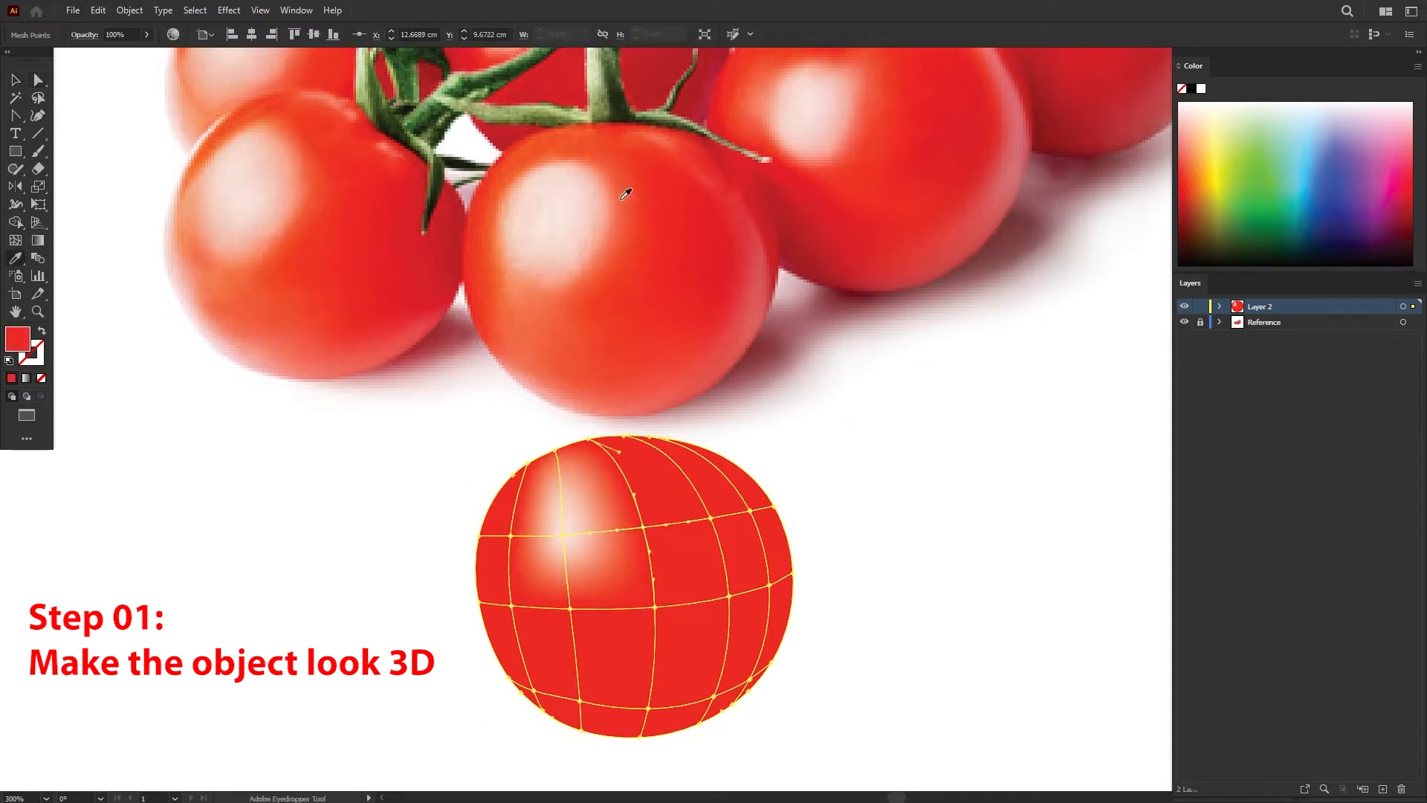
click(630, 207)
Colour the mesh points near the tomato's upper-right and right edge with reds sampled from the reference's right side.
key(a)
ctrl+click(709, 518)
ctrl+click(749, 511)
ctrl+click(774, 506)
click(769, 246)
ctrl+click(793, 573)
click(770, 253)
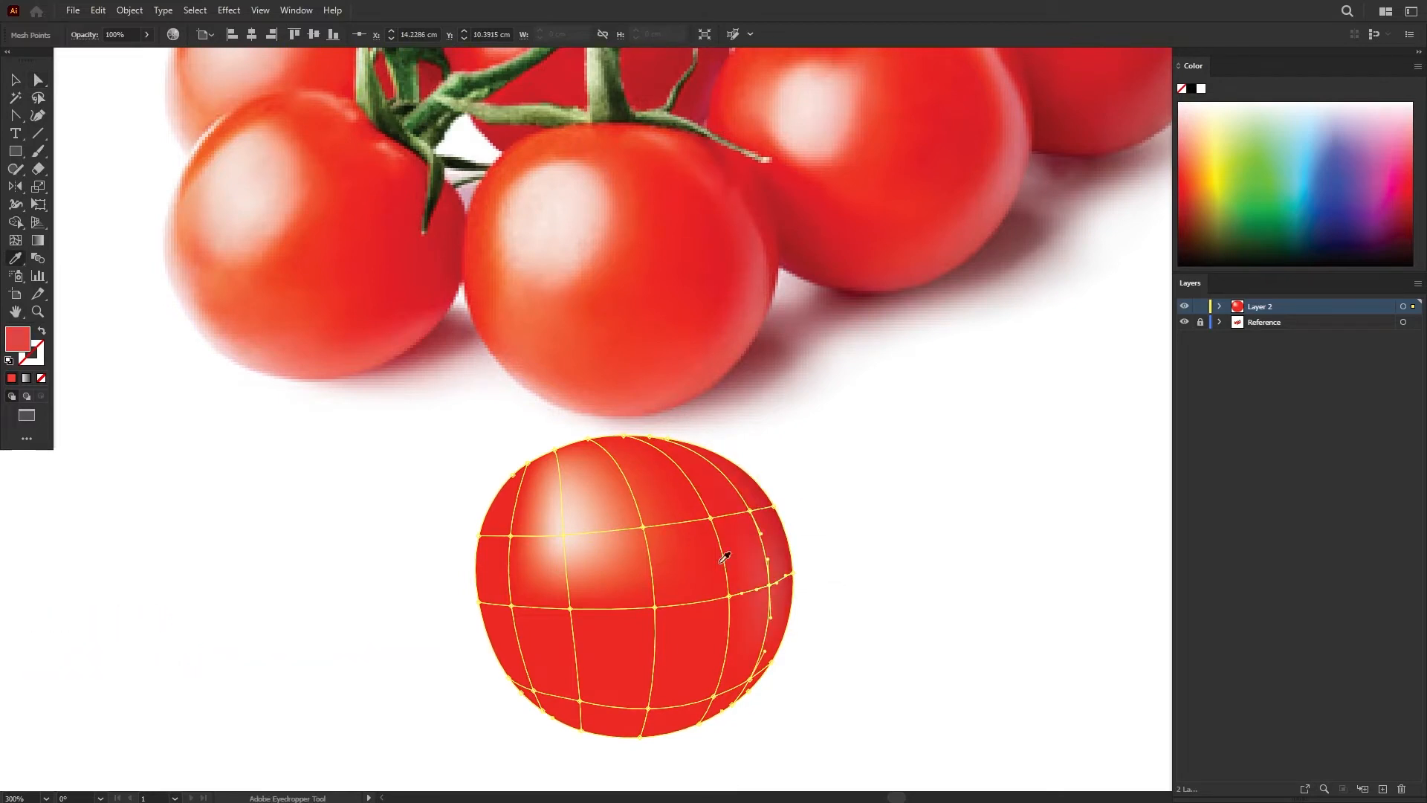
Colour the inner and outer mesh points on the tomato's left side with tones sampled from the reference's left side.
click(518, 605)
ctrl+click(511, 606)
click(498, 291)
ctrl+click(510, 535)
click(490, 222)
ctrl+click(527, 463)
ctrl+click(480, 536)
click(469, 213)
ctrl+click(479, 602)
Colour the mesh points along the tomato's lower-left and bottom edge with light tones sampled from the reference's bottom rim.
ctrl+click(508, 678)
click(510, 366)
ctrl+click(541, 710)
click(529, 393)
ctrl+click(581, 730)
click(573, 396)
ctrl+click(640, 737)
click(614, 412)
ctrl+click(699, 724)
click(685, 400)
Lasso the mesh points at the tomato's lower-right edge and colour them with the reference's lower-right rim tone.
key(q)
drag(757, 689, 725, 706)
key(i)
click(696, 385)
Reselect the clustered lower-right mesh points with the Lasso and apply a light red sampled from the reference's rim.
ctrl+click(750, 679)
ctrl+click(768, 707)
ctrl+click(713, 697)
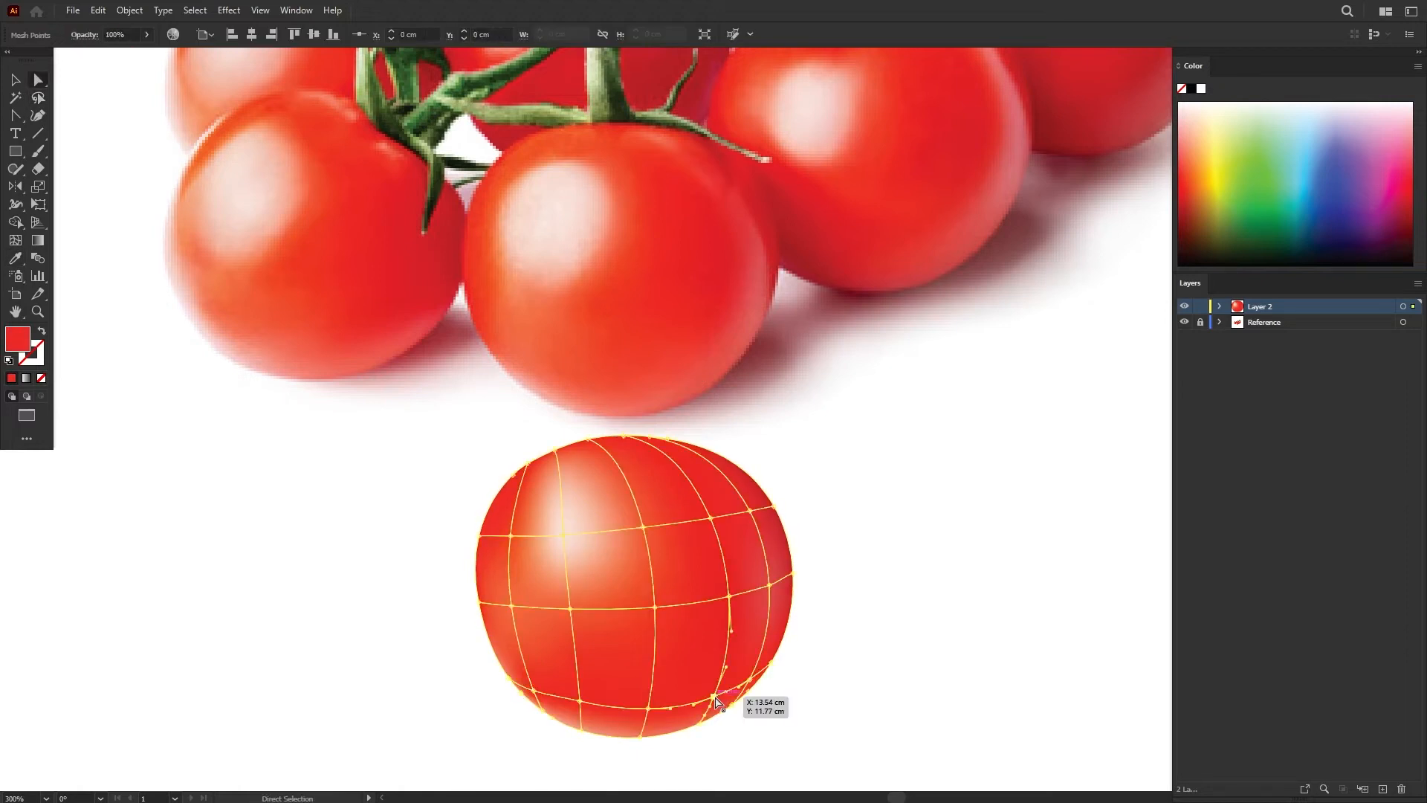
scroll(743, 702, up, 3)
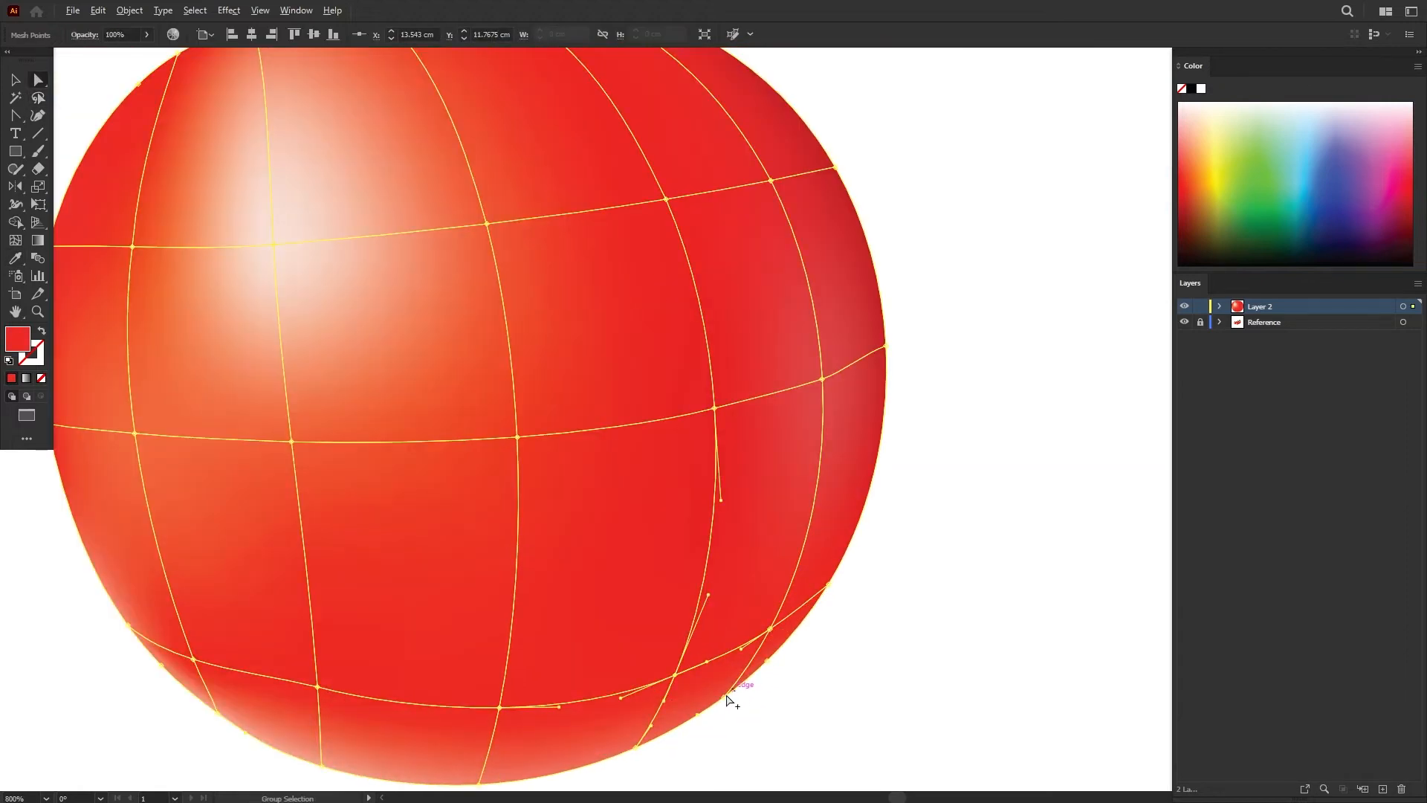
scroll(727, 706, down, 2)
key(q)
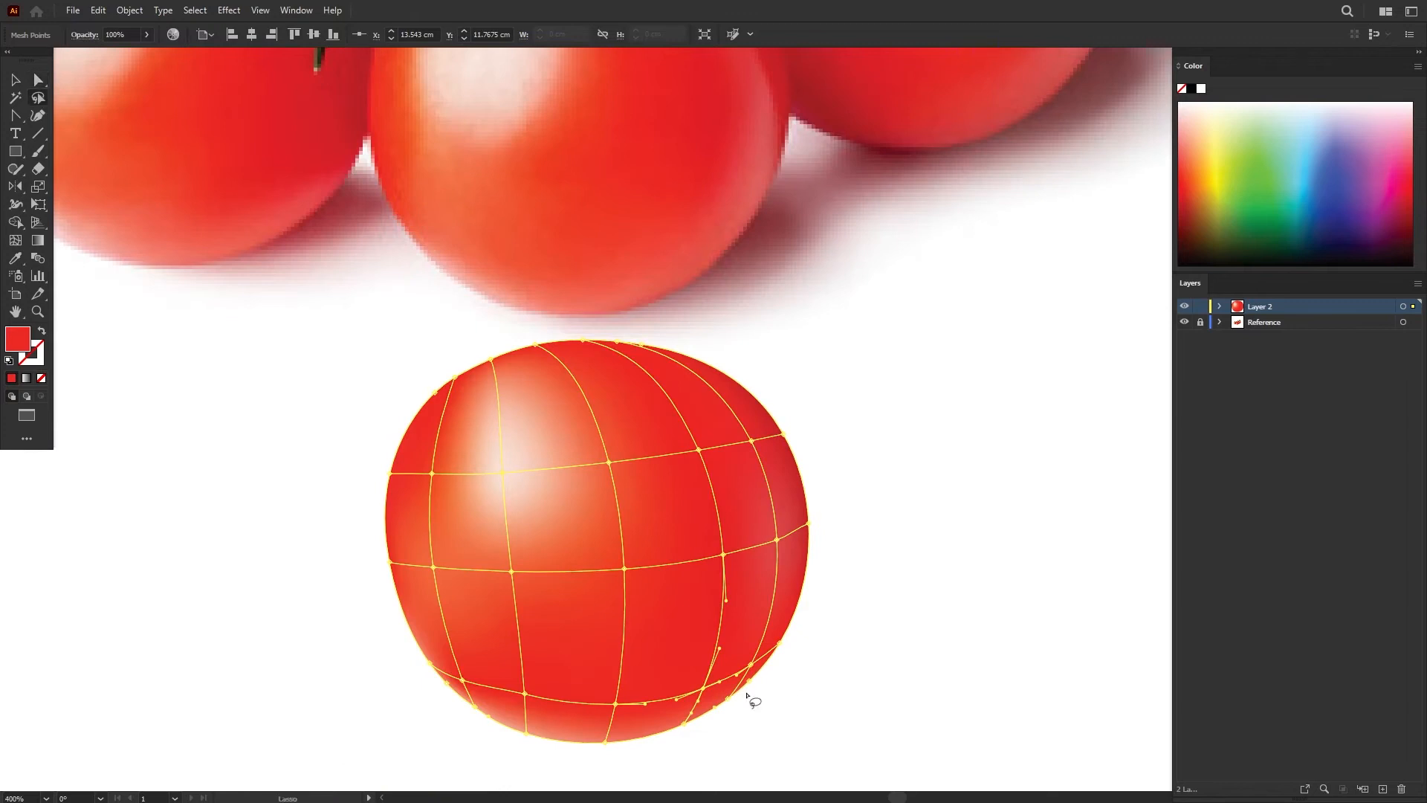
mouse_move(754, 691)
mouse_down()
mouse_move(765, 679)
mouse_move(674, 722)
mouse_move(758, 699)
mouse_move(726, 654)
mouse_up()
key(i)
click(664, 280)
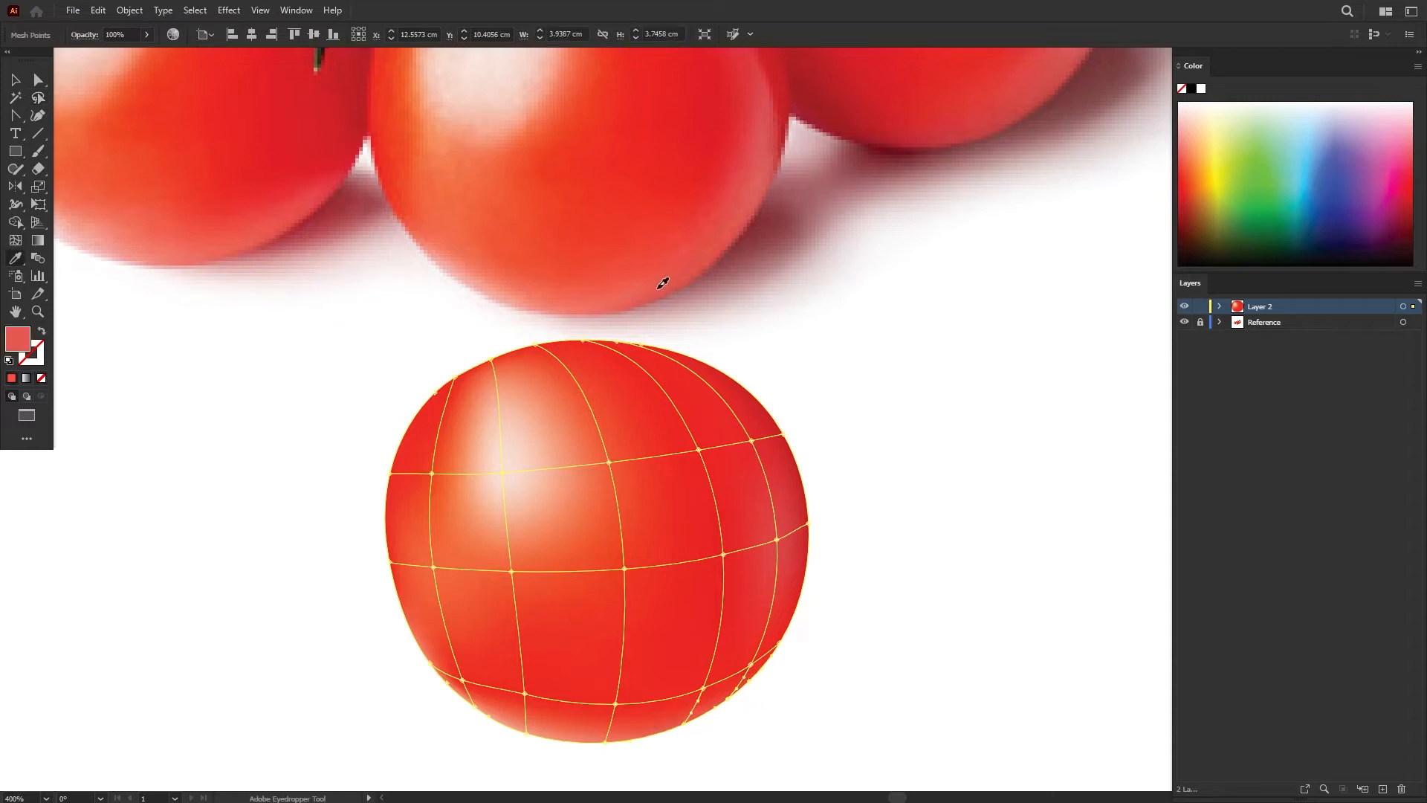
Colour the inner lower-right mesh points and the lassoed points on the adjoining right edge with reds sampled from the reference.
key(q)
key(a)
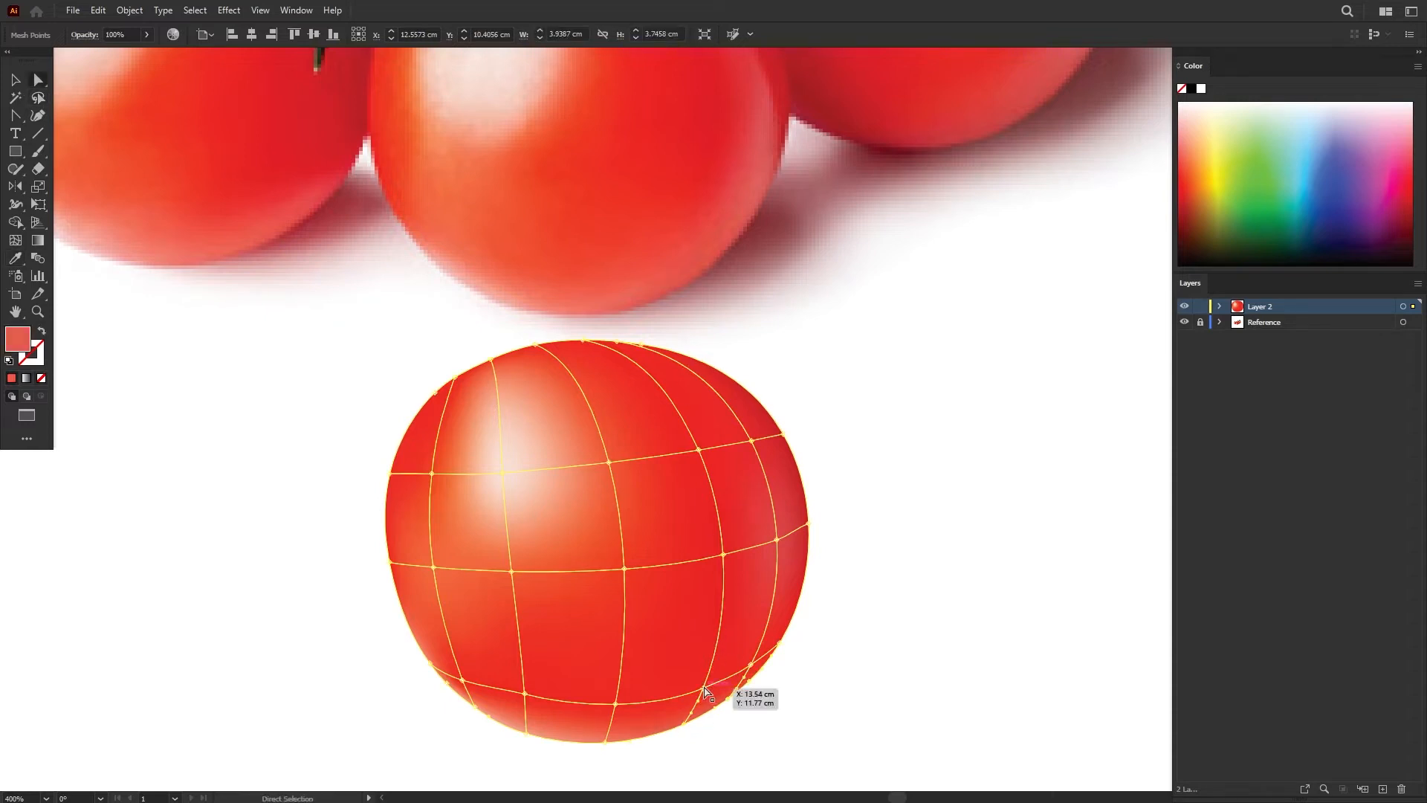
click(702, 688)
key(i)
click(665, 250)
ctrl+click(751, 664)
click(702, 252)
key(q)
drag(765, 628, 786, 631)
key(i)
click(725, 230)
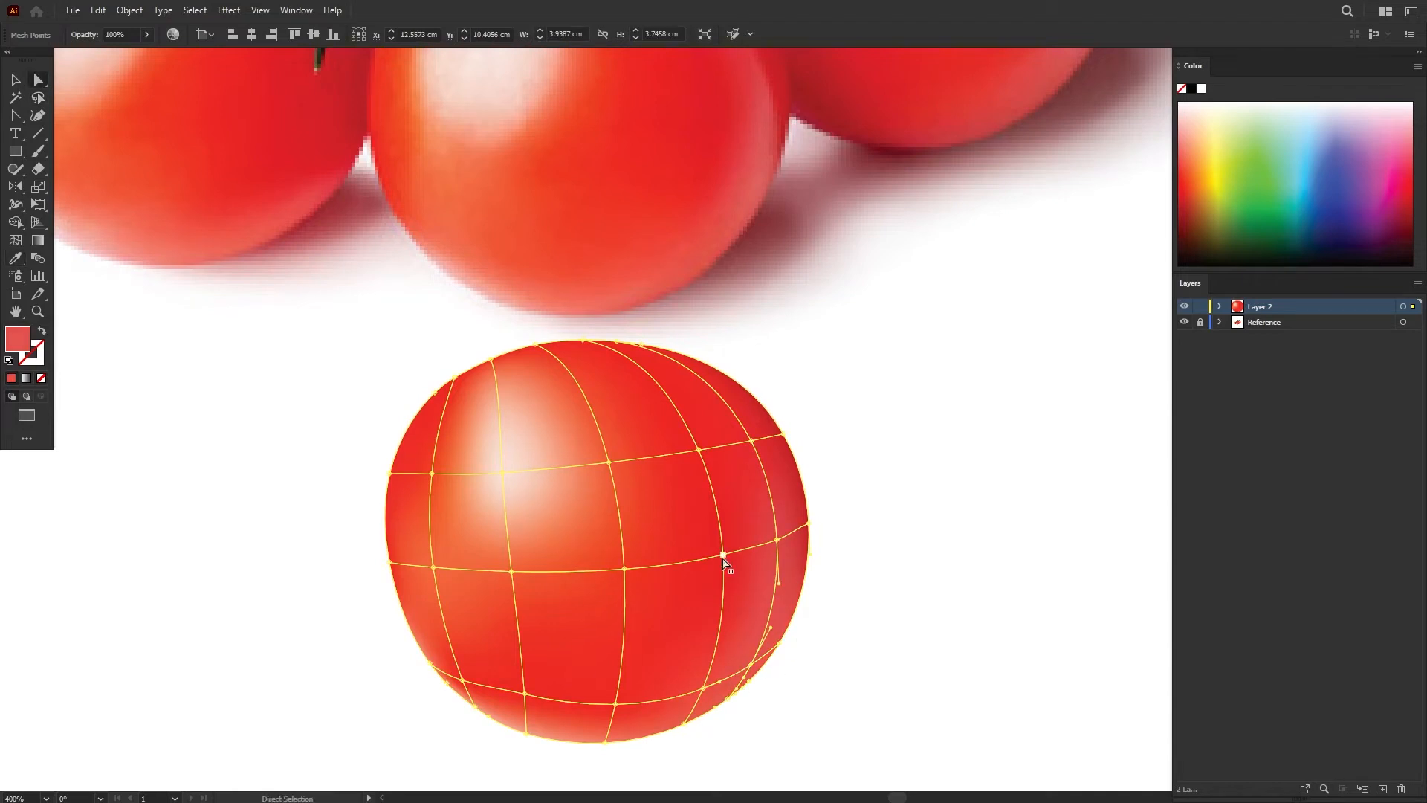
Colour the central mesh point and two inner points of the bottom mesh row with tones sampled from the reference tomato.
ctrl+click(724, 554)
scroll(700, 272, down, 1)
ctrl+click(673, 554)
click(645, 287)
ctrl+click(666, 656)
click(662, 337)
ctrl+click(598, 648)
click(593, 338)
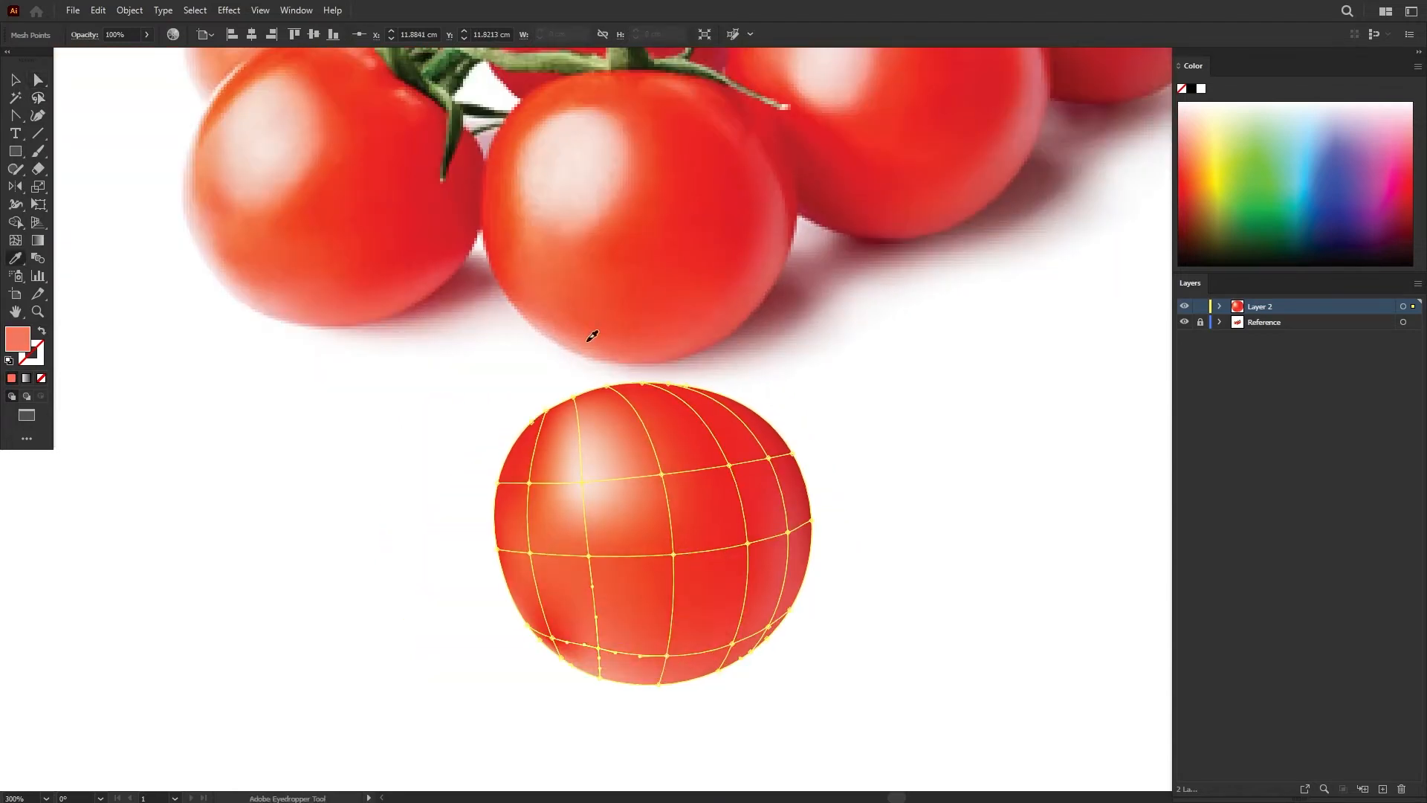
Colour the inner lower-left and upper-left mesh points with tones sampled from the reference tomato's left side.
ctrl+click(552, 638)
click(545, 309)
ctrl+click(529, 483)
click(542, 245)
scroll(636, 454, up, 1)
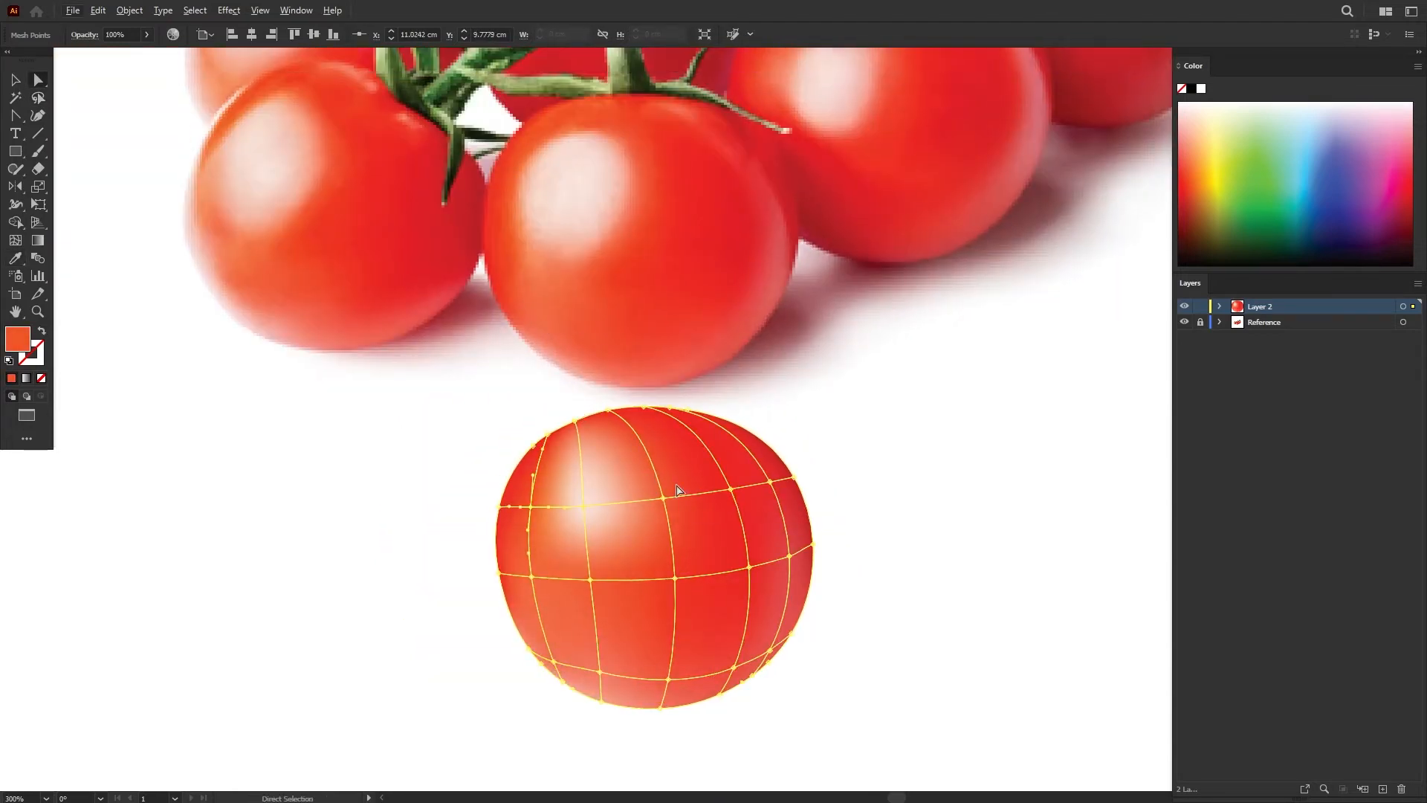
Add a mesh row above the highlight and colour its point in the highlight column with the reference's upper-left tone.
ctrl+click(580, 457)
key(u)
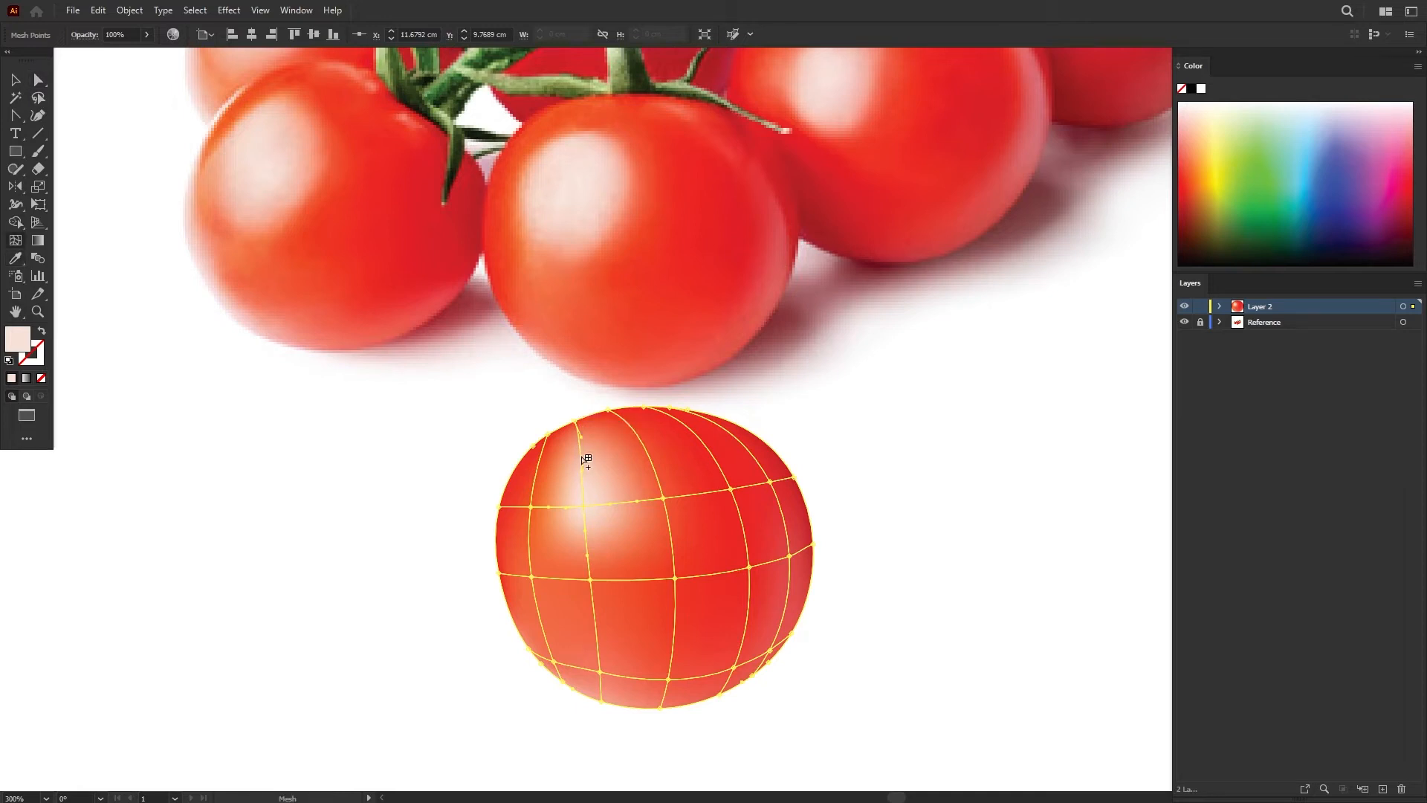
click(582, 456)
key(a)
key(i)
click(561, 117)
Colour the upper-middle point of the added mesh row with an orange-red sampled above the reference's highlight.
key(a)
click(644, 446)
key(i)
click(595, 111)
key(a)
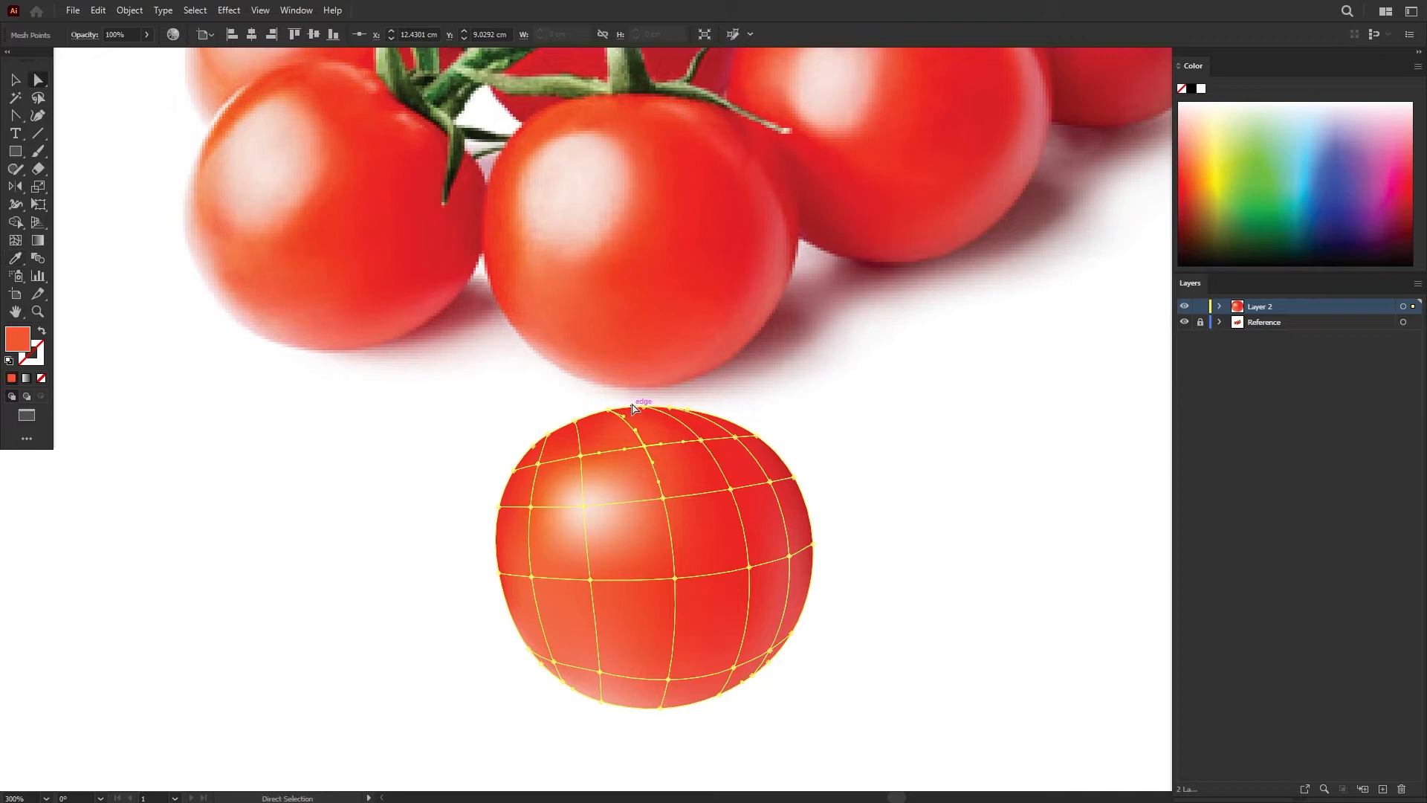
Lasso the mesh points along the tomato's top edge and colour them with a red sampled from the reference's top.
key(q)
mouse_move(606, 403)
mouse_down()
mouse_move(617, 416)
mouse_move(592, 404)
mouse_move(713, 416)
mouse_up()
key(i)
click(658, 141)
key(v)
click(823, 476)
Colour the middle point of the bottom mesh row with a red sampled from the reference tomato's lower centre.
key(a)
click(668, 679)
key(i)
click(667, 350)
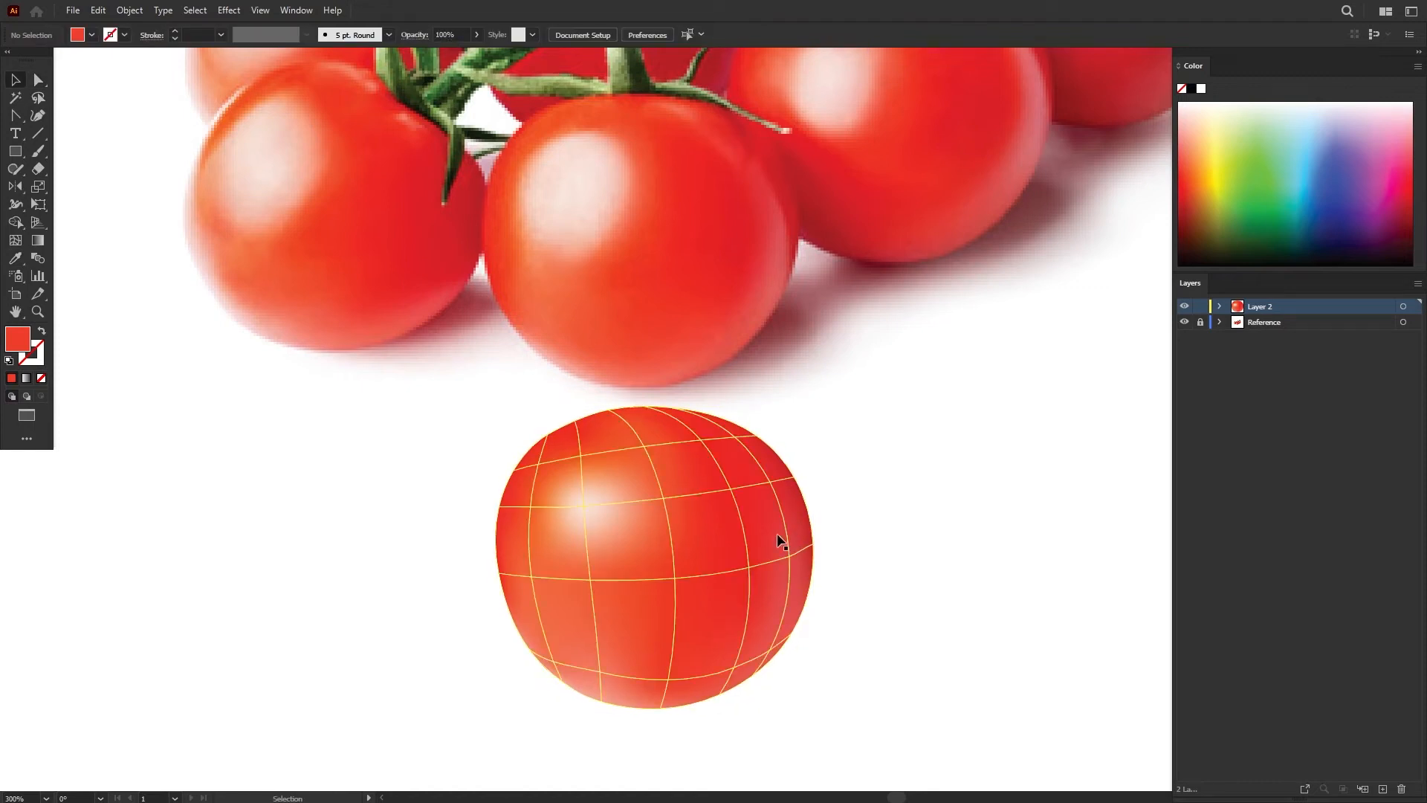
click(777, 532)
Colour the two left inner points of the bottom mesh row with light reds sampled from the reference's lower-left area.
key(a)
click(600, 671)
key(i)
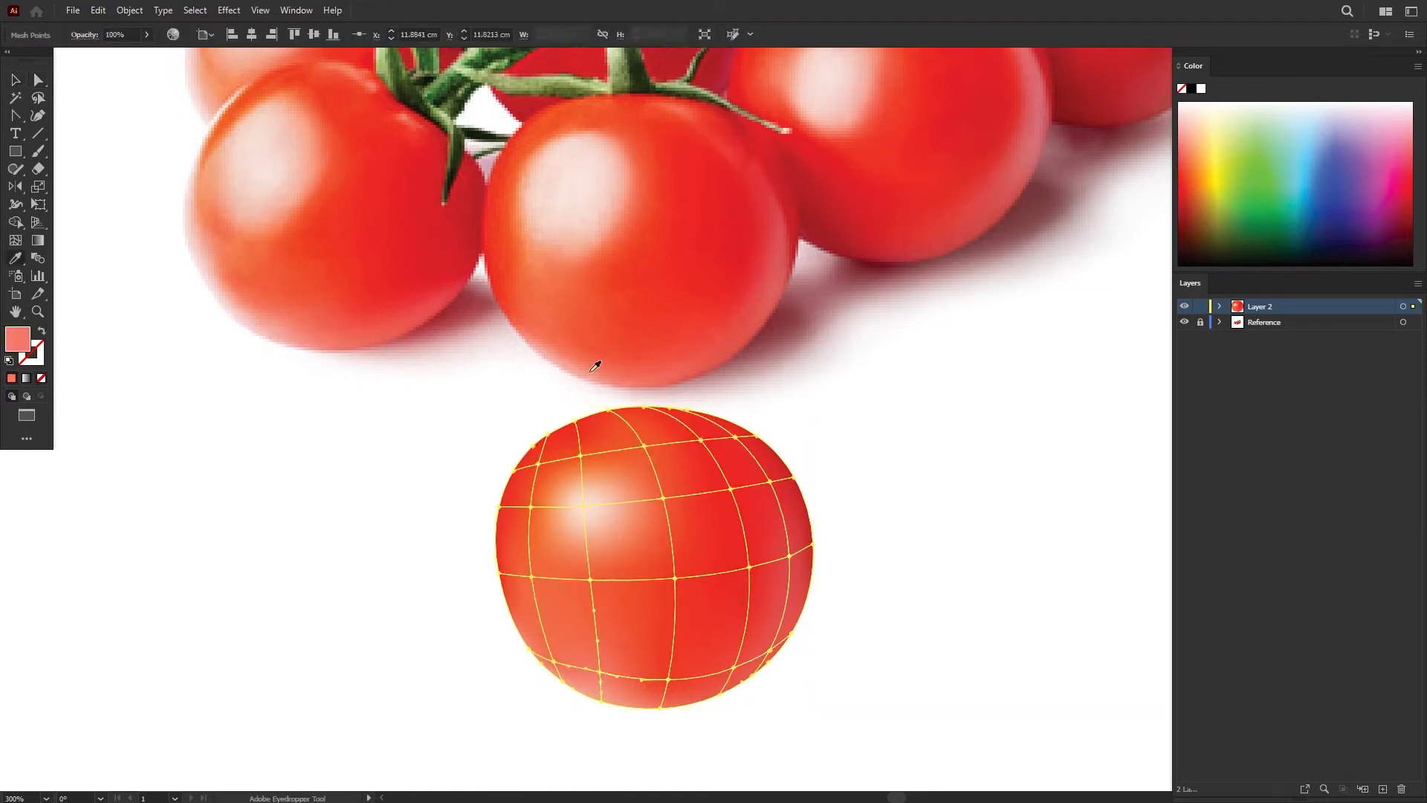
click(580, 355)
key(a)
click(553, 661)
key(i)
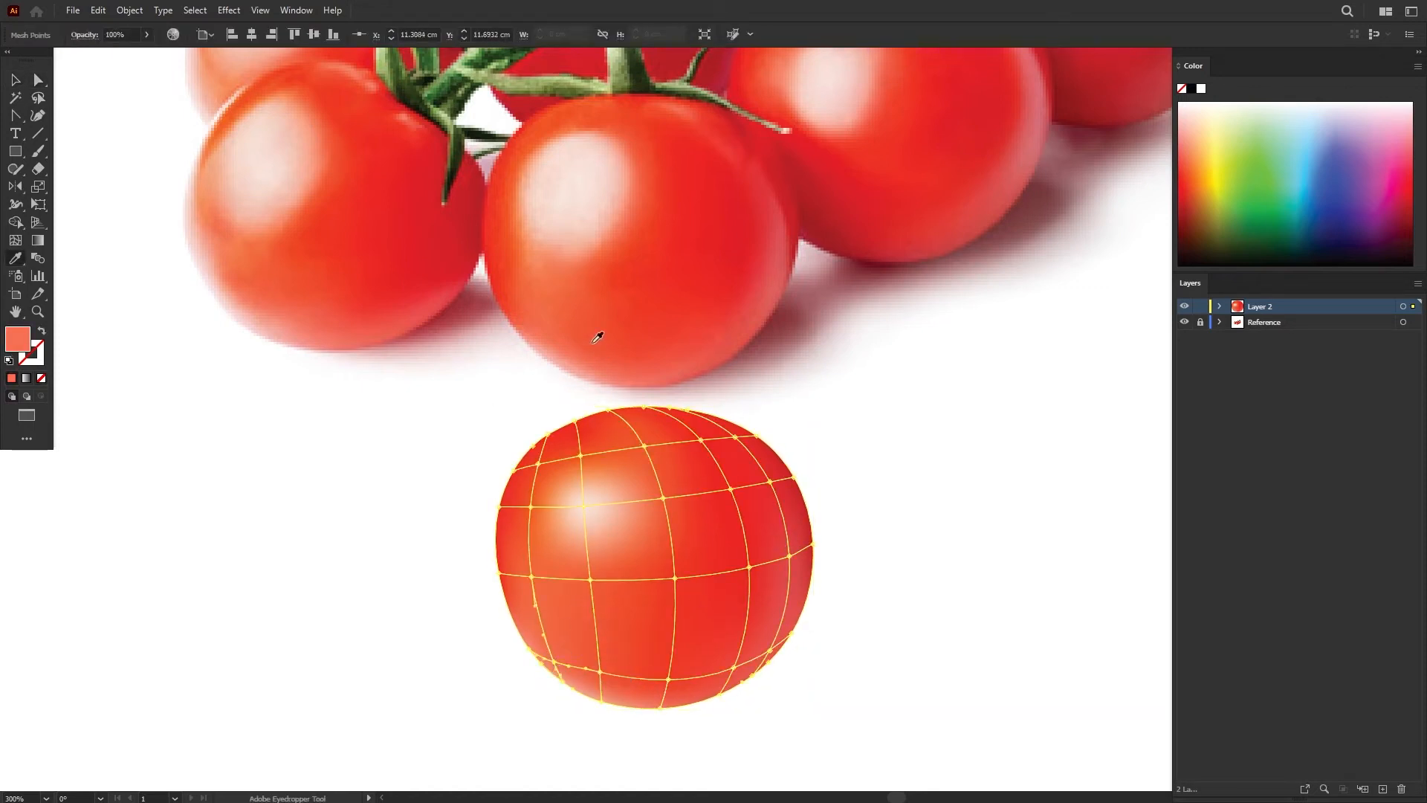
Colour the central mesh points and the point right of the highlight with reds sampled from the reference's centre.
key(a)
click(590, 580)
key(i)
click(644, 272)
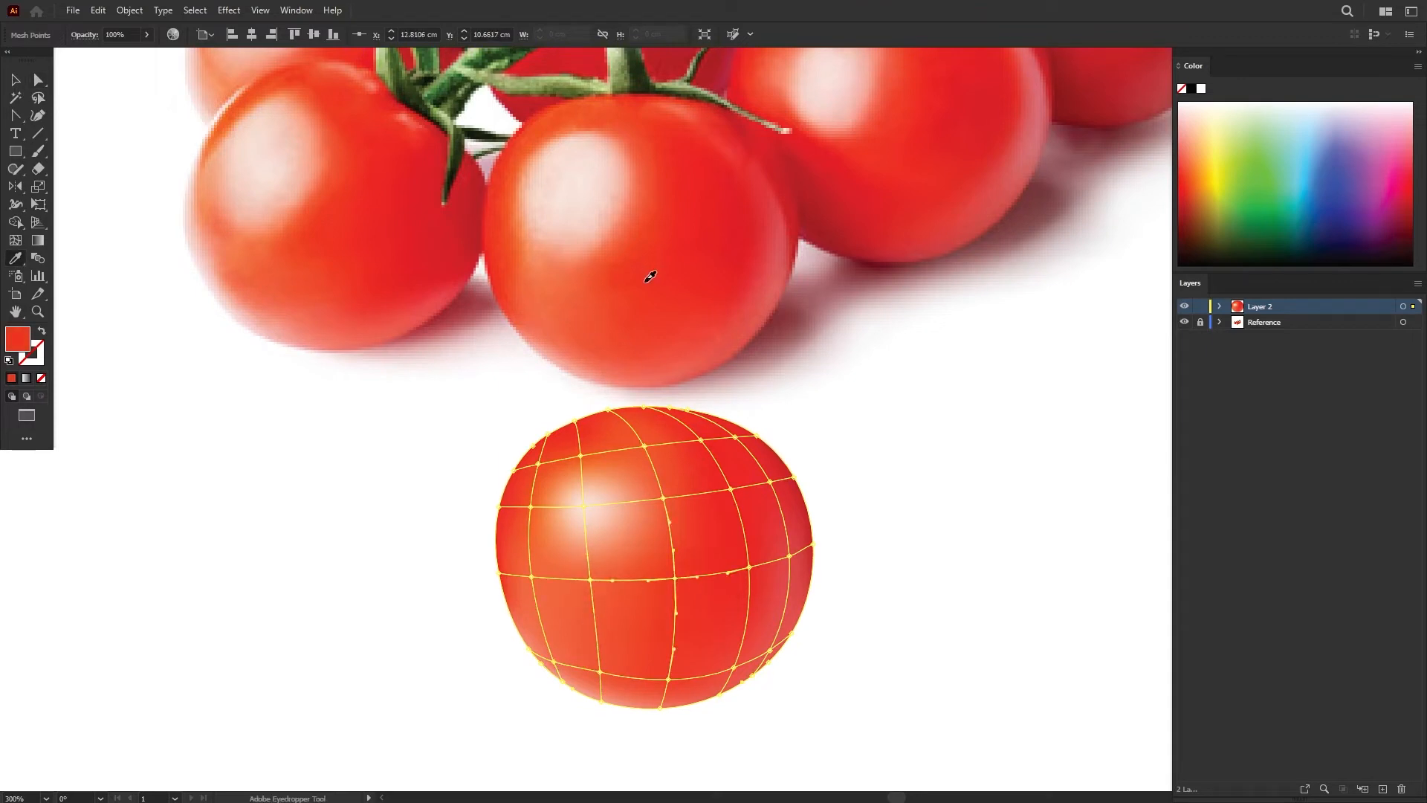
key(a)
click(663, 498)
key(i)
Colour the upper-middle points and the right-of-centre column's mesh points with reds sampled from the reference's right half.
ctrl+click(643, 446)
click(684, 313)
ctrl+click(701, 440)
ctrl+click(731, 489)
click(732, 298)
ctrl+click(750, 567)
click(750, 290)
Colour the inner upper-right mesh points and a top-edge point with reds sampled from matching areas of the reference.
ctrl+click(770, 481)
key(i)
ctrl+click(735, 437)
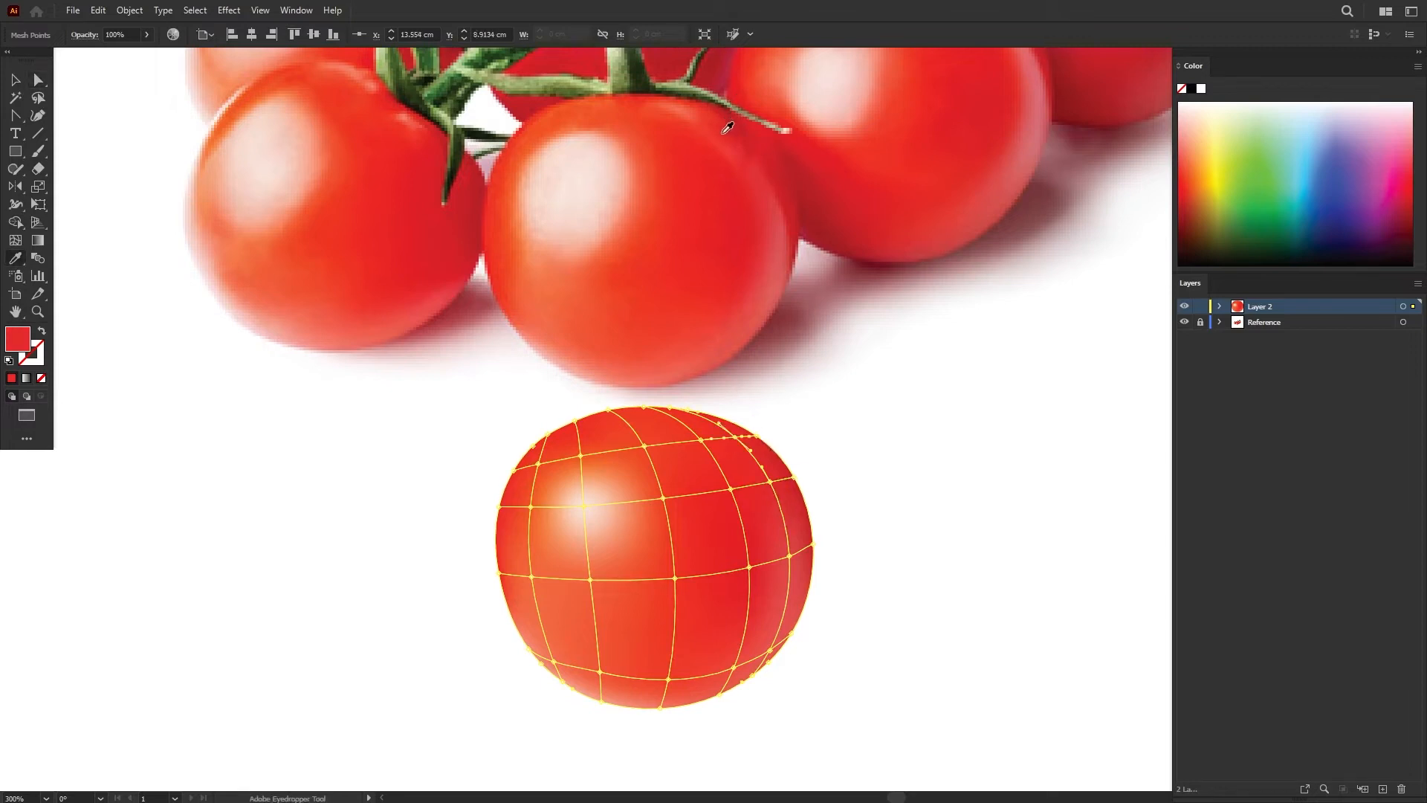
ctrl+click(669, 408)
click(675, 104)
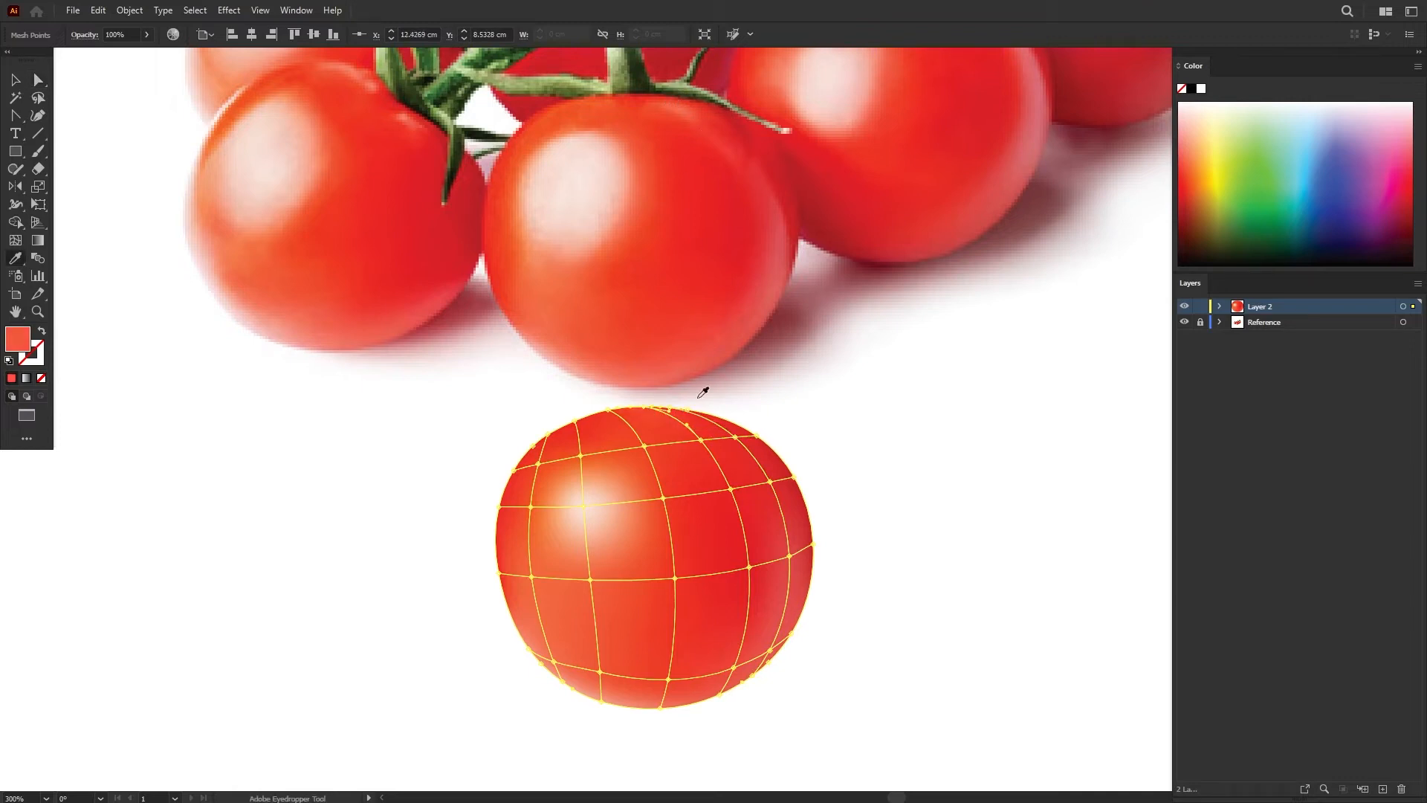
Colour the upper-right mesh point with a darker red sampled from the reference's upper-right edge, and deselect the tomato.
ctrl+click(758, 437)
ctrl+click(766, 439)
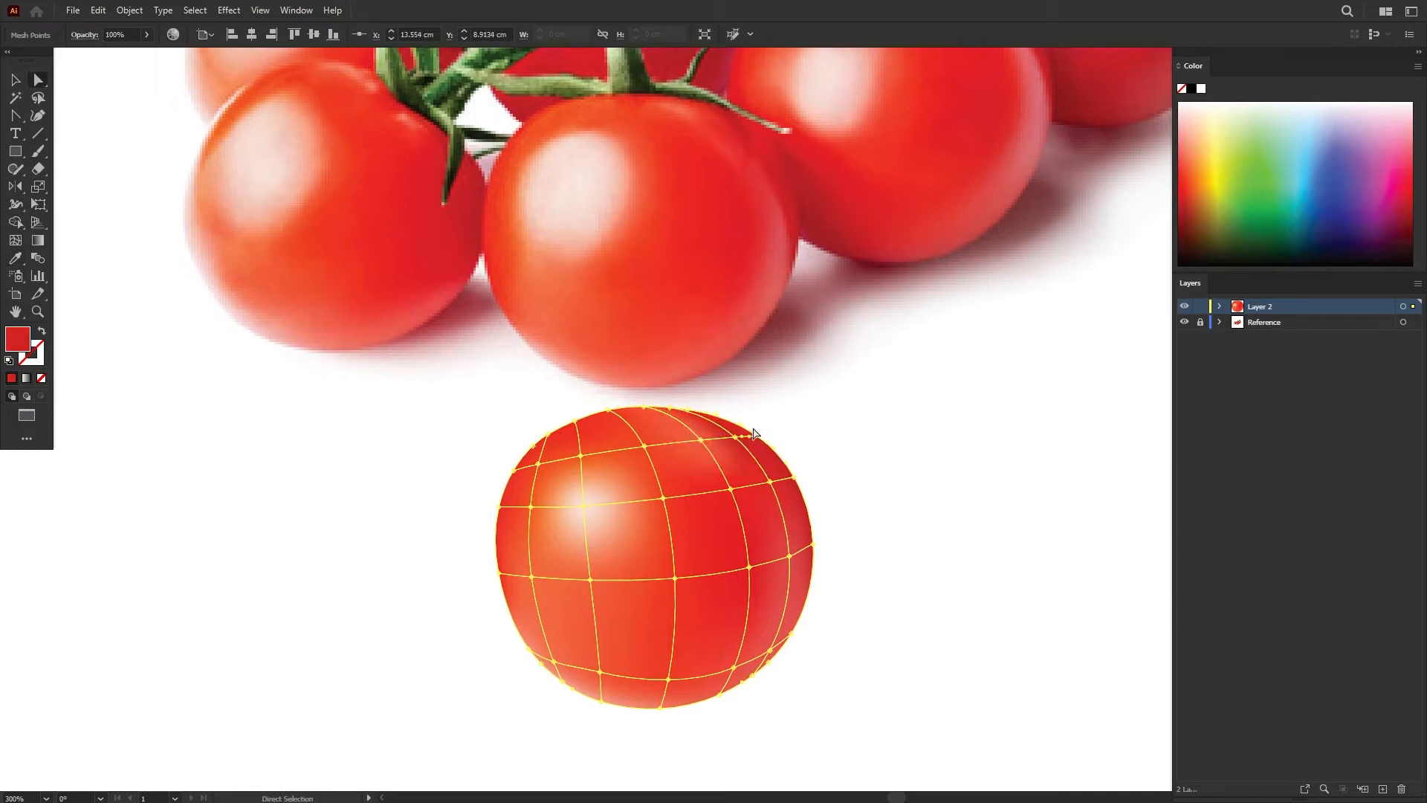
click(744, 117)
key(v)
click(729, 389)
click(696, 439)
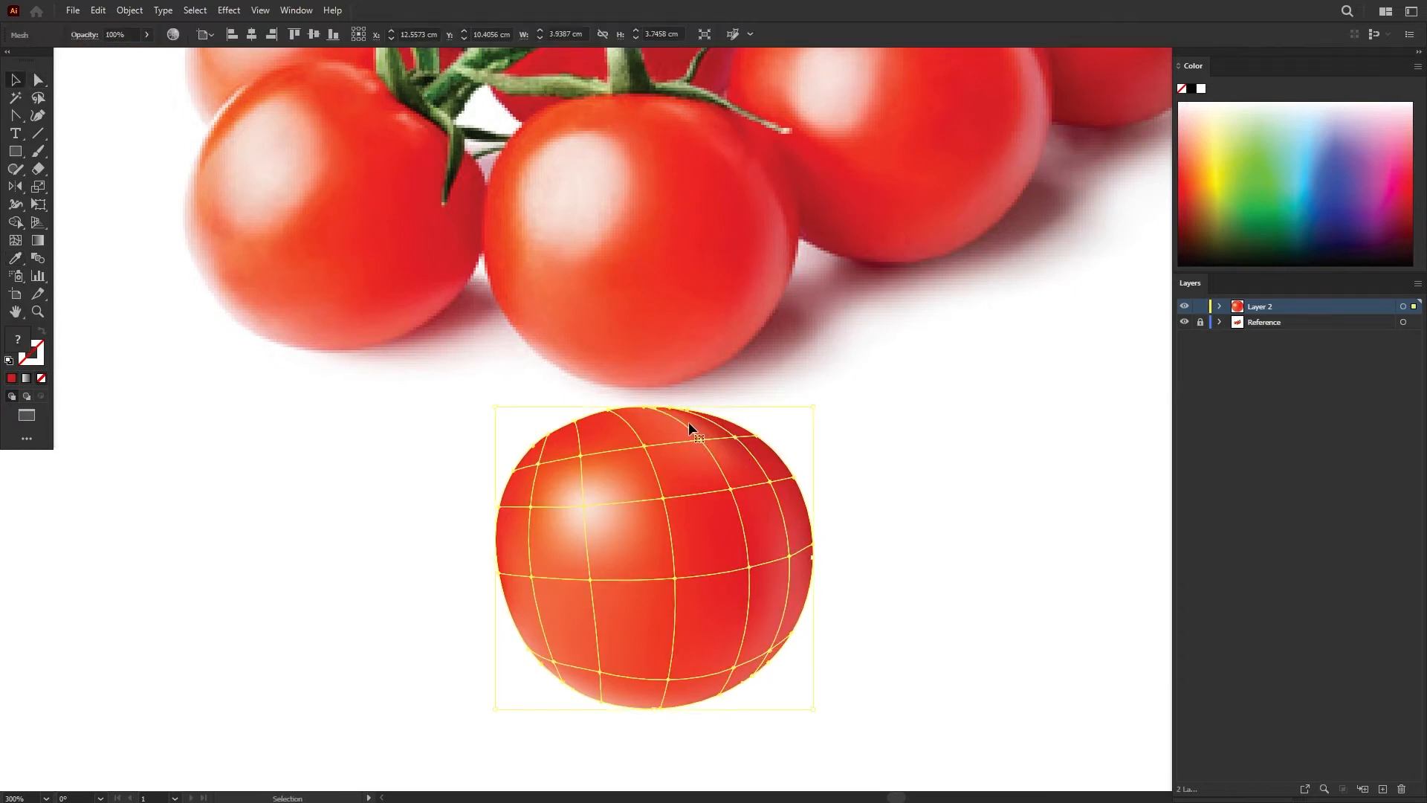
click(753, 384)
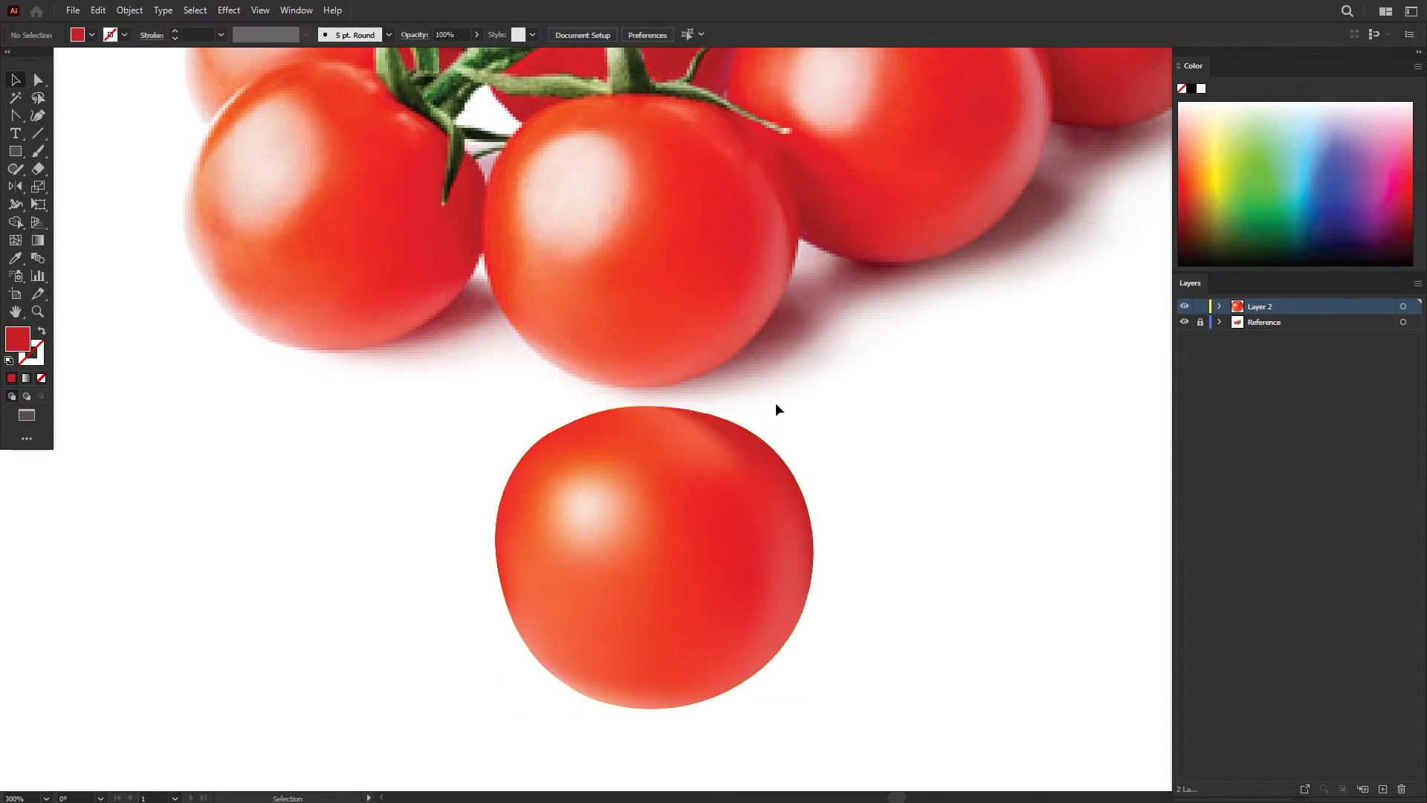
Lasso the mesh points along the top edge again and colour them with a bright red sampled from the tomato's upper-left edge.
click(702, 438)
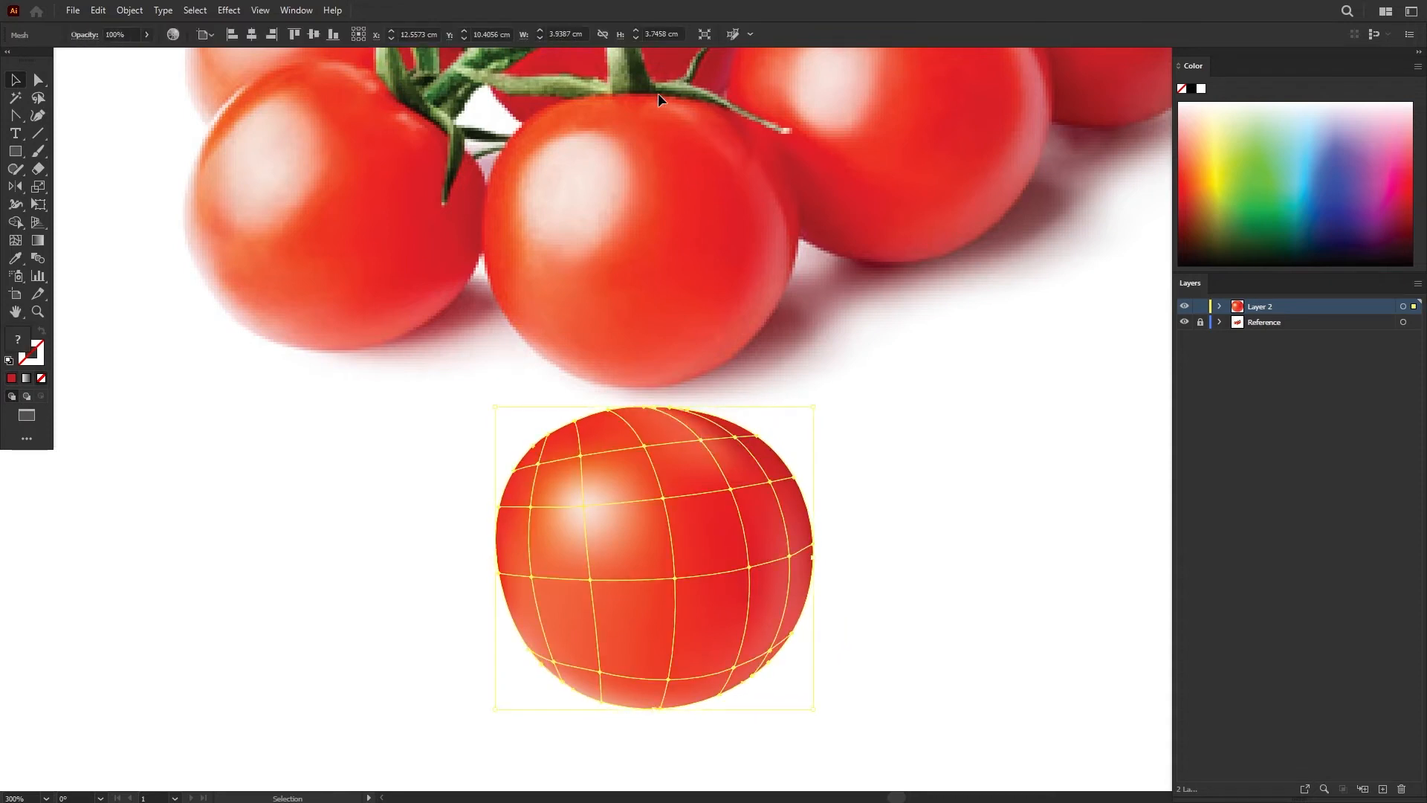
click(736, 422)
click(705, 422)
scroll(687, 415, up, 2)
key(q)
mouse_move(663, 399)
mouse_down()
mouse_move(668, 386)
mouse_move(584, 405)
mouse_move(616, 380)
mouse_up()
key(i)
key(q)
key(i)
drag(486, 418, 687, 378)
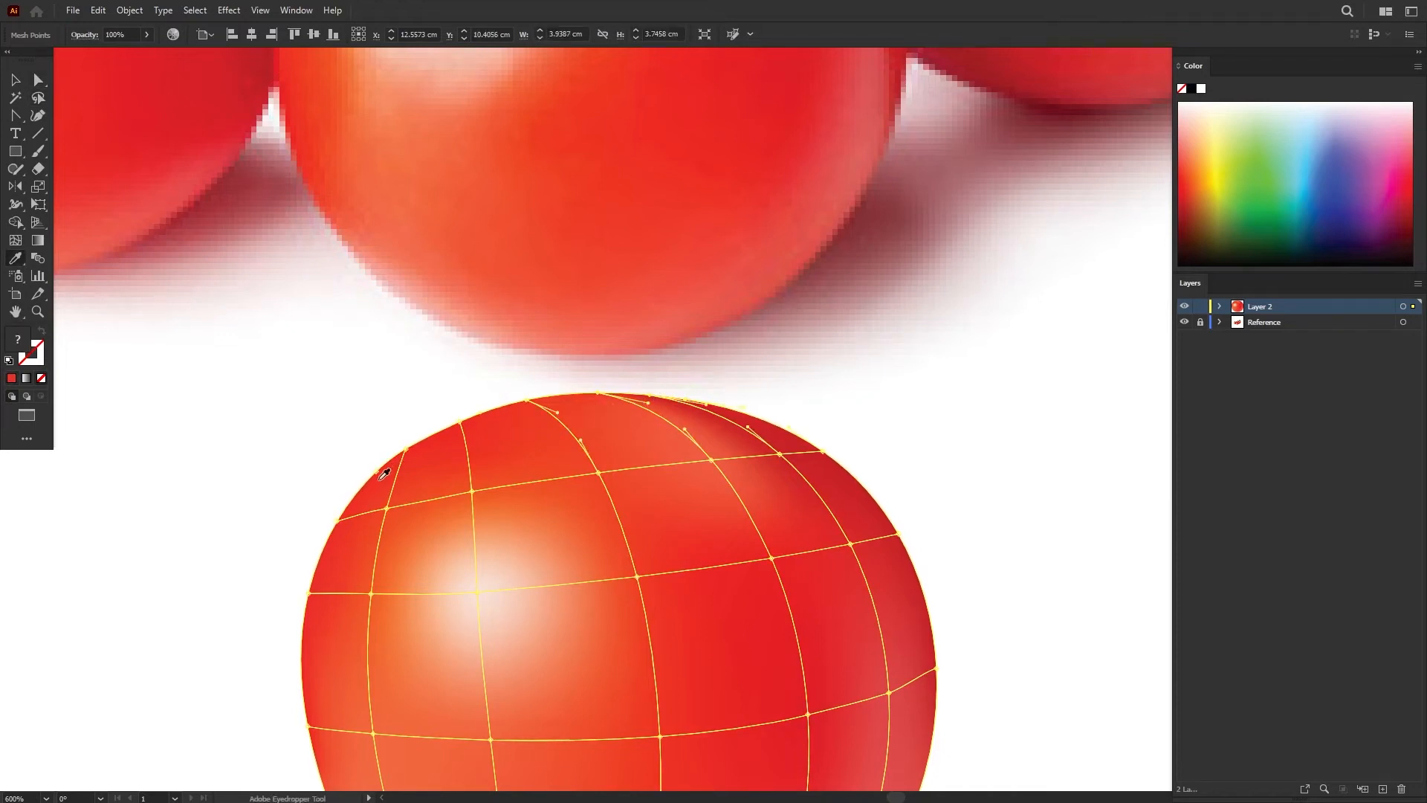
drag(536, 459, 569, 406)
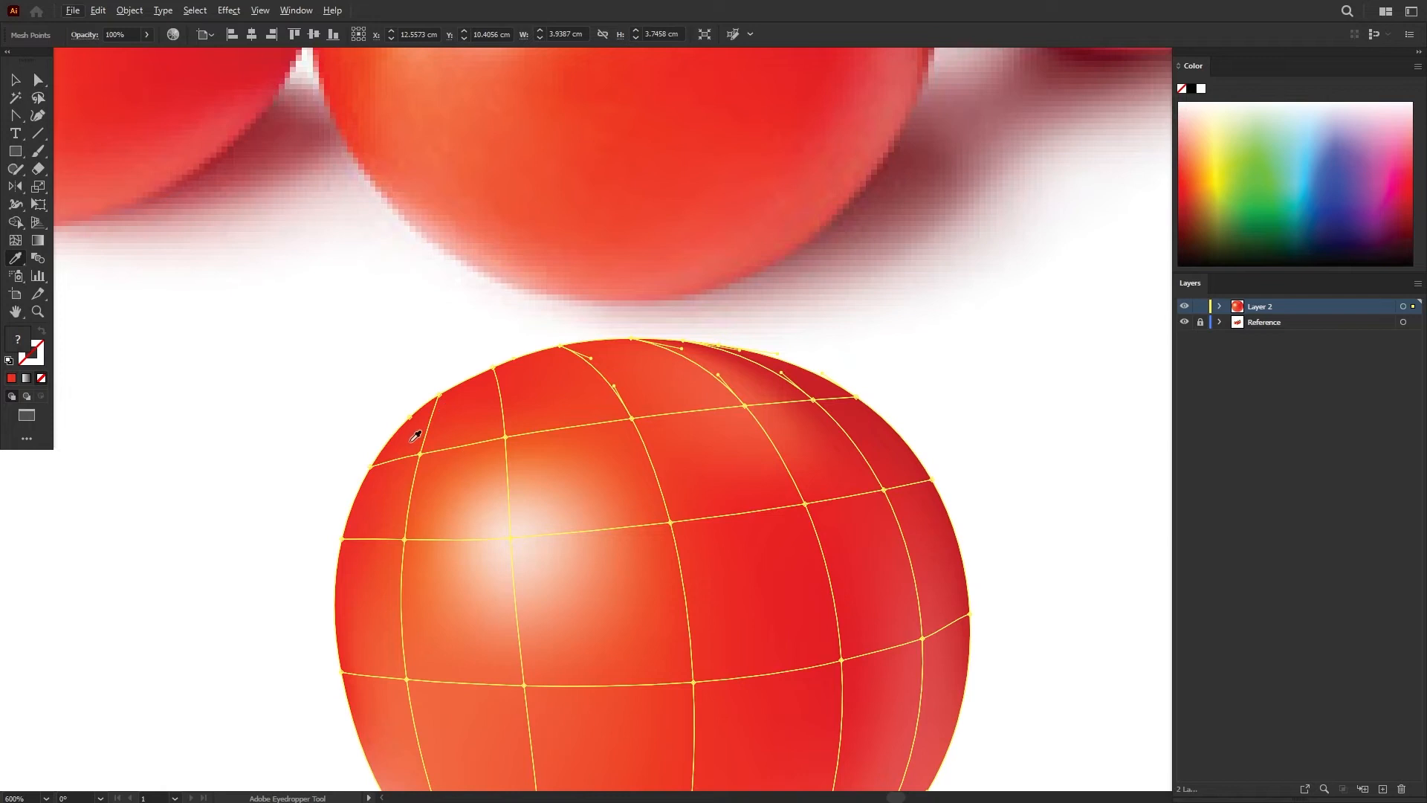
click(390, 447)
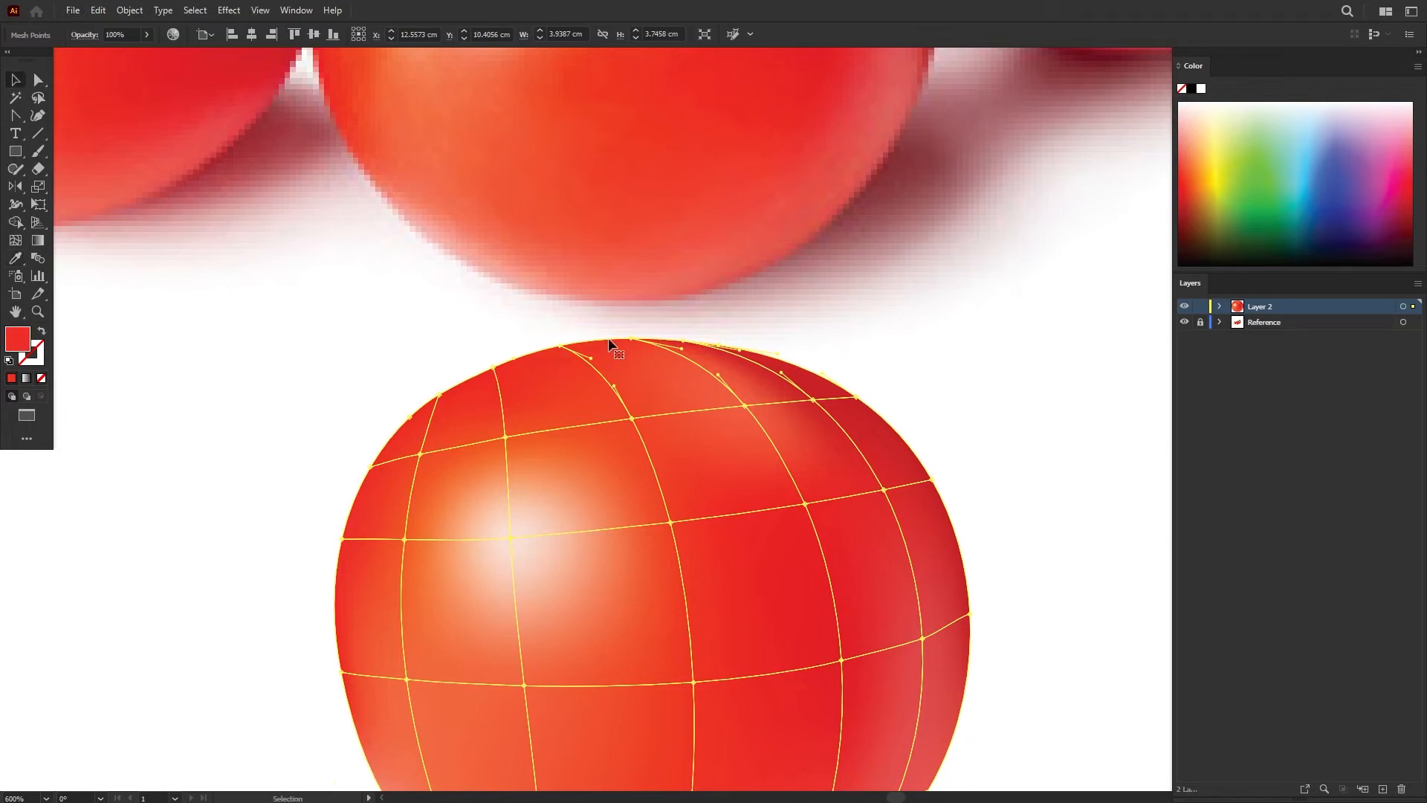
Inspect the tomato's top-edge shading with the mesh deselected and compare it with the reference.
key(v)
click(749, 280)
scroll(752, 312, down, 1)
click(713, 438)
click(882, 414)
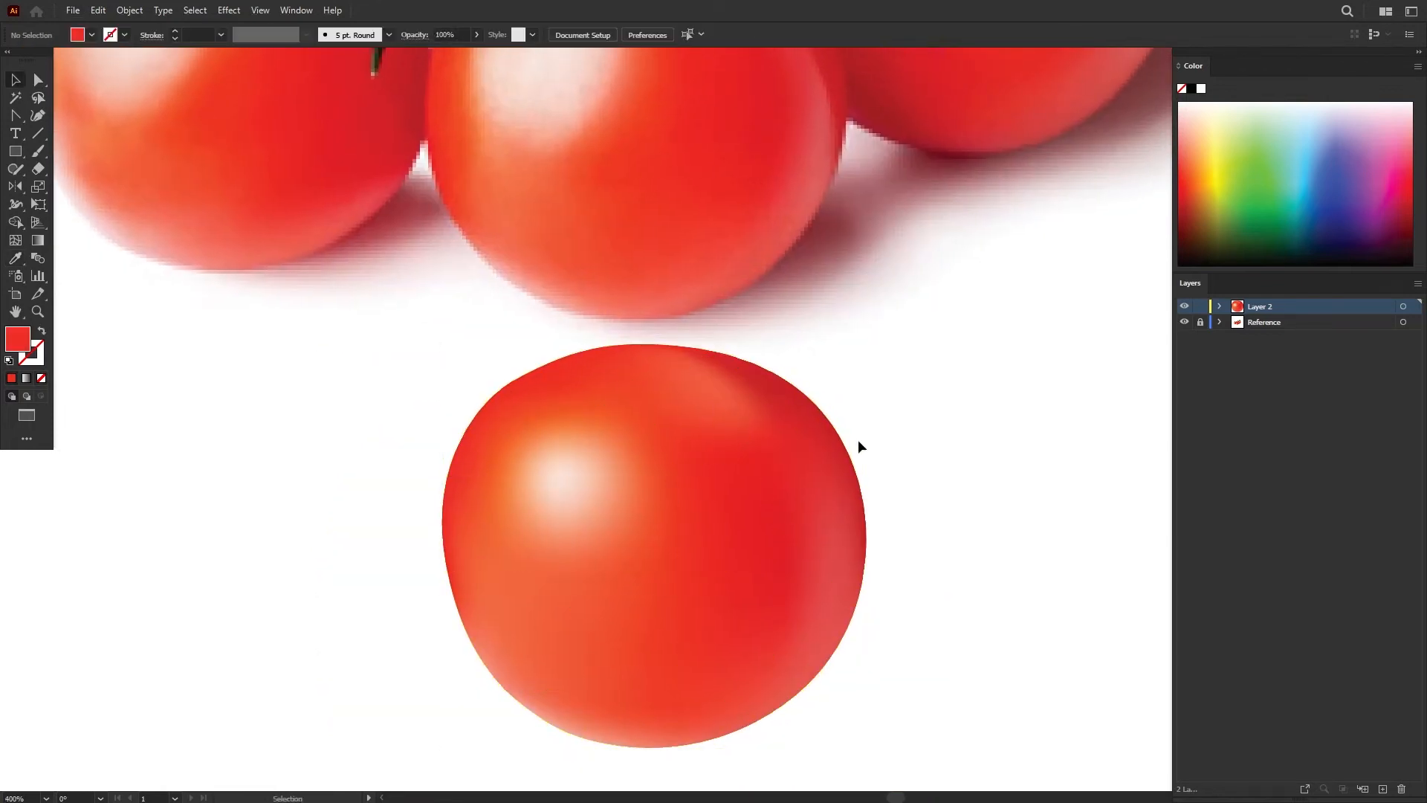
click(766, 504)
click(881, 416)
scroll(825, 457, down, 1)
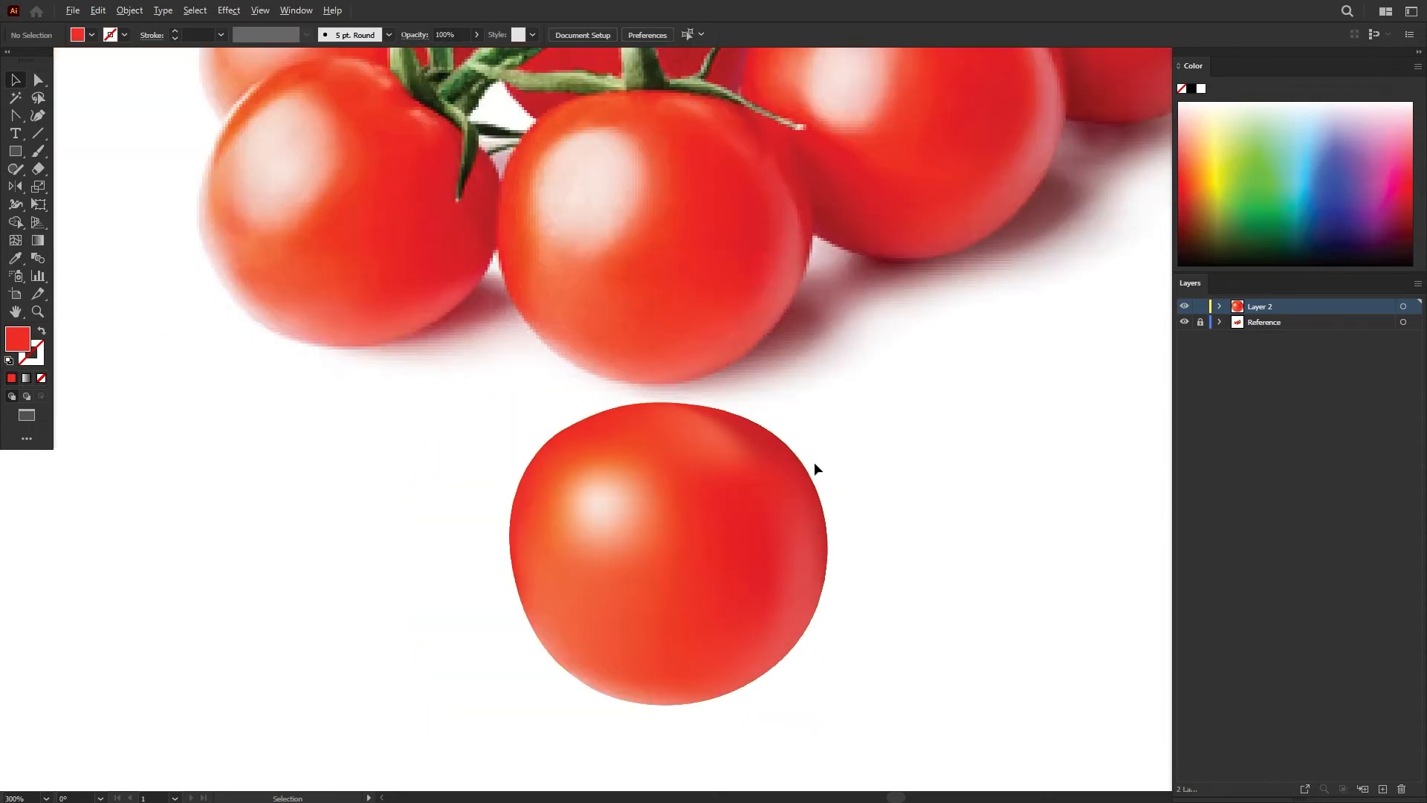
Colour the inner right mesh point below the upper-right corner with the lighter red sampled from the tomato's upper right.
key(a)
click(784, 478)
key(i)
scroll(752, 450, up, 1)
click(722, 444)
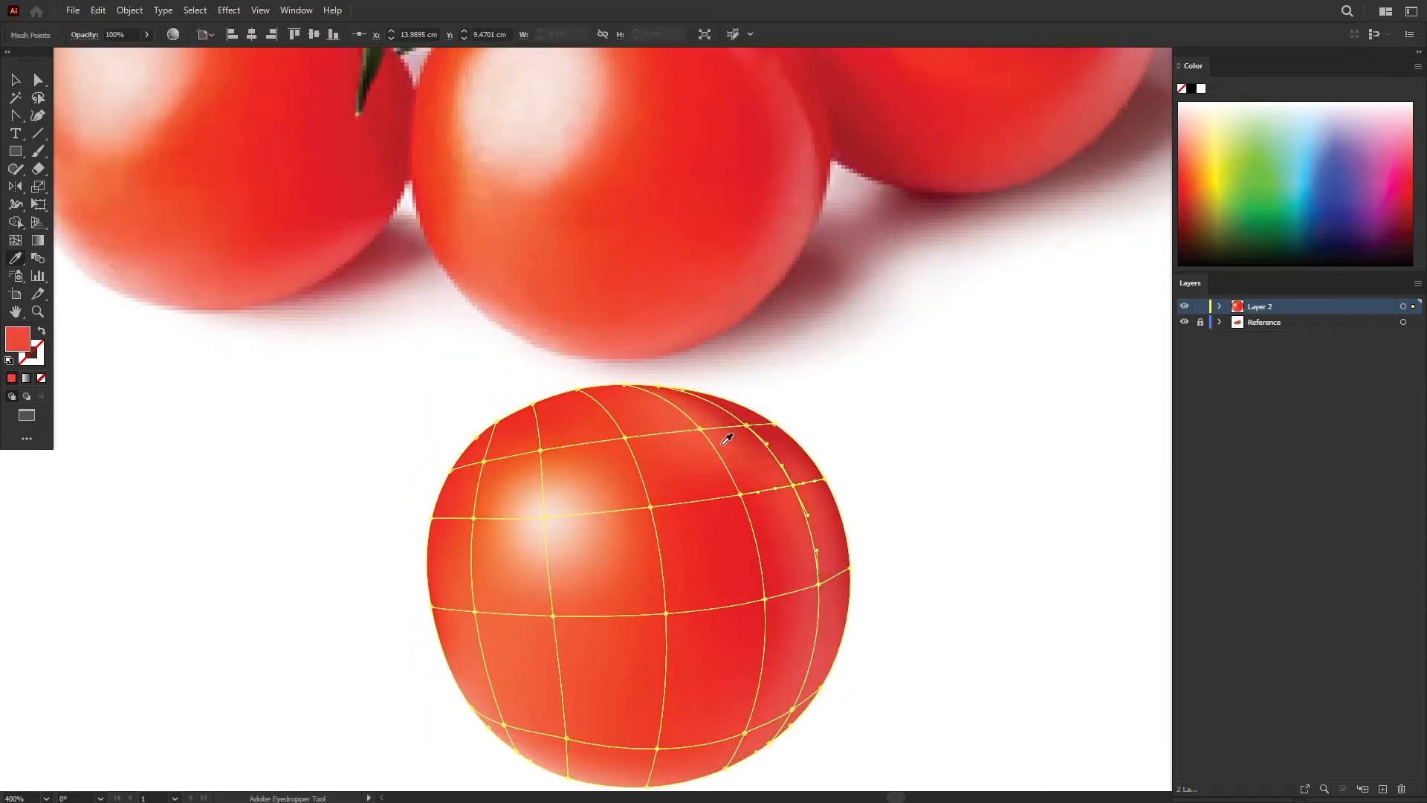
key(v)
click(859, 474)
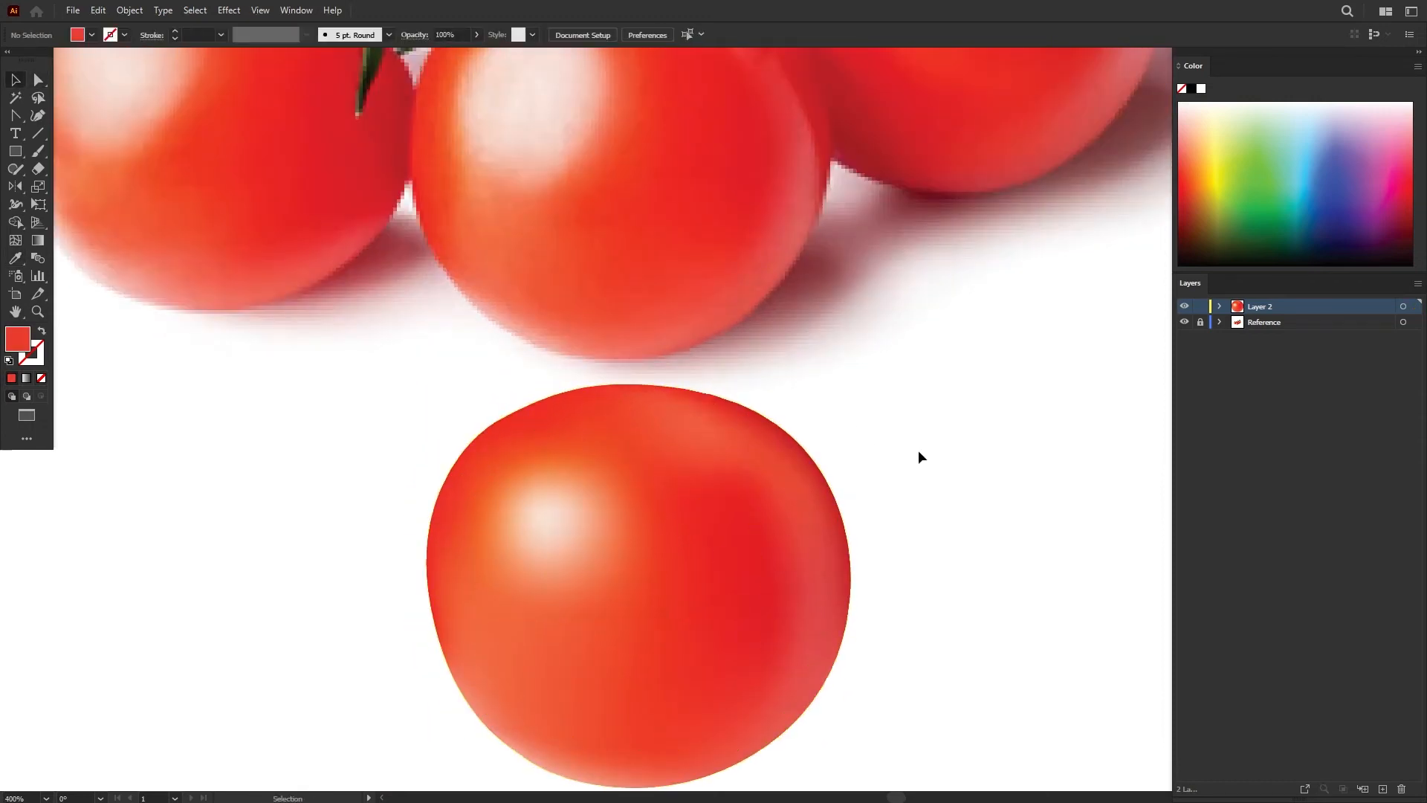
Examine the mesh tomato's overall shading and its highlight against the reference tomato.
click(710, 555)
click(832, 465)
scroll(842, 444, down, 1)
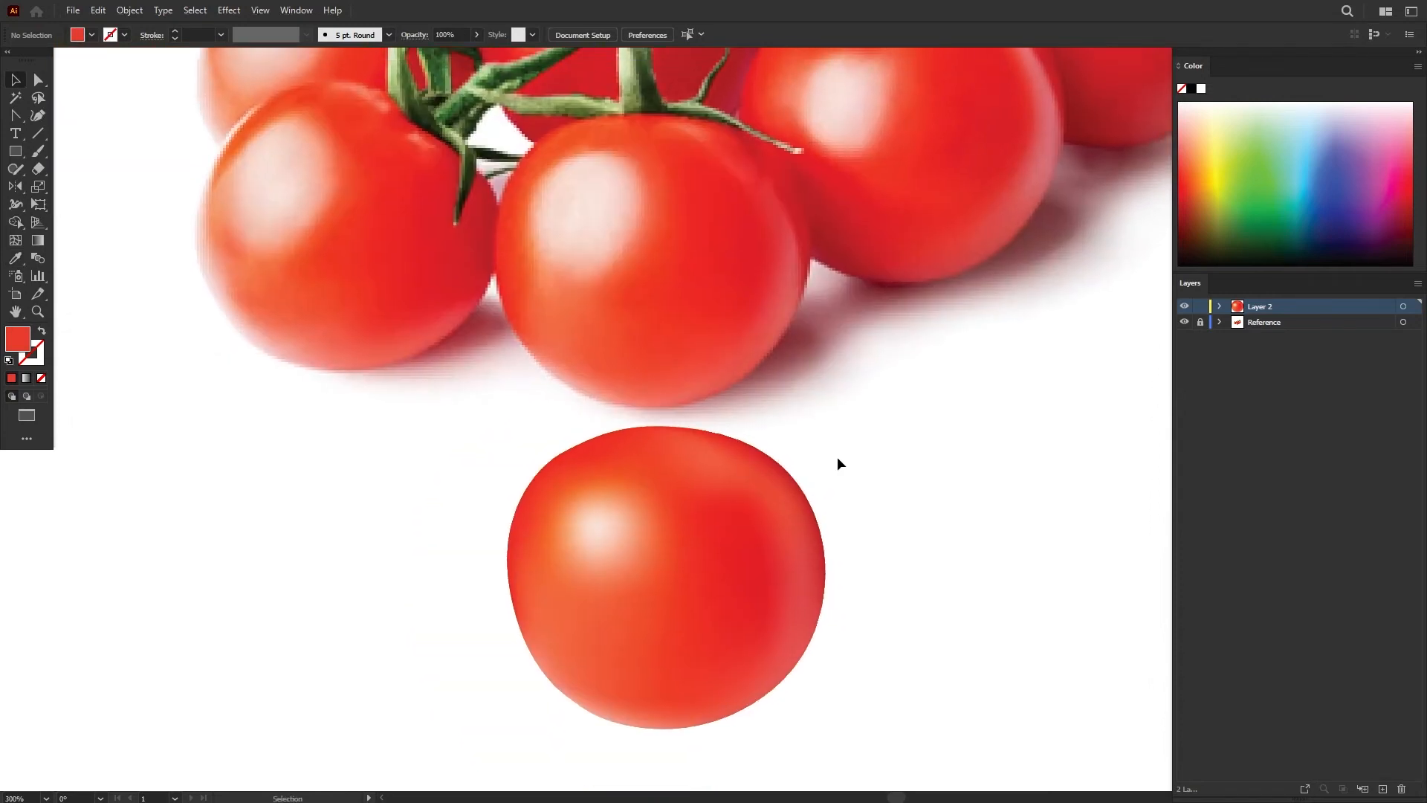
scroll(920, 514, down, 1)
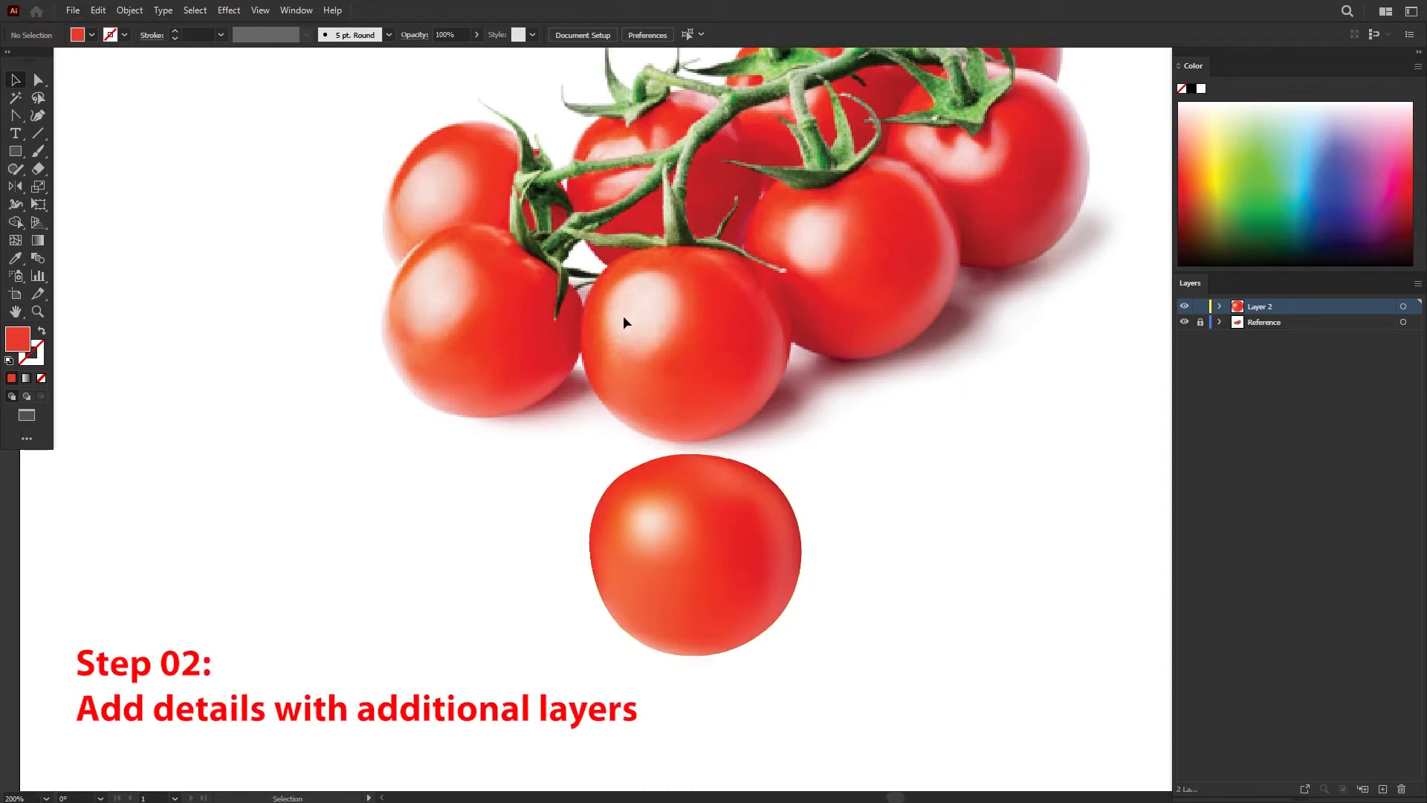
click(654, 519)
key(a)
click(653, 520)
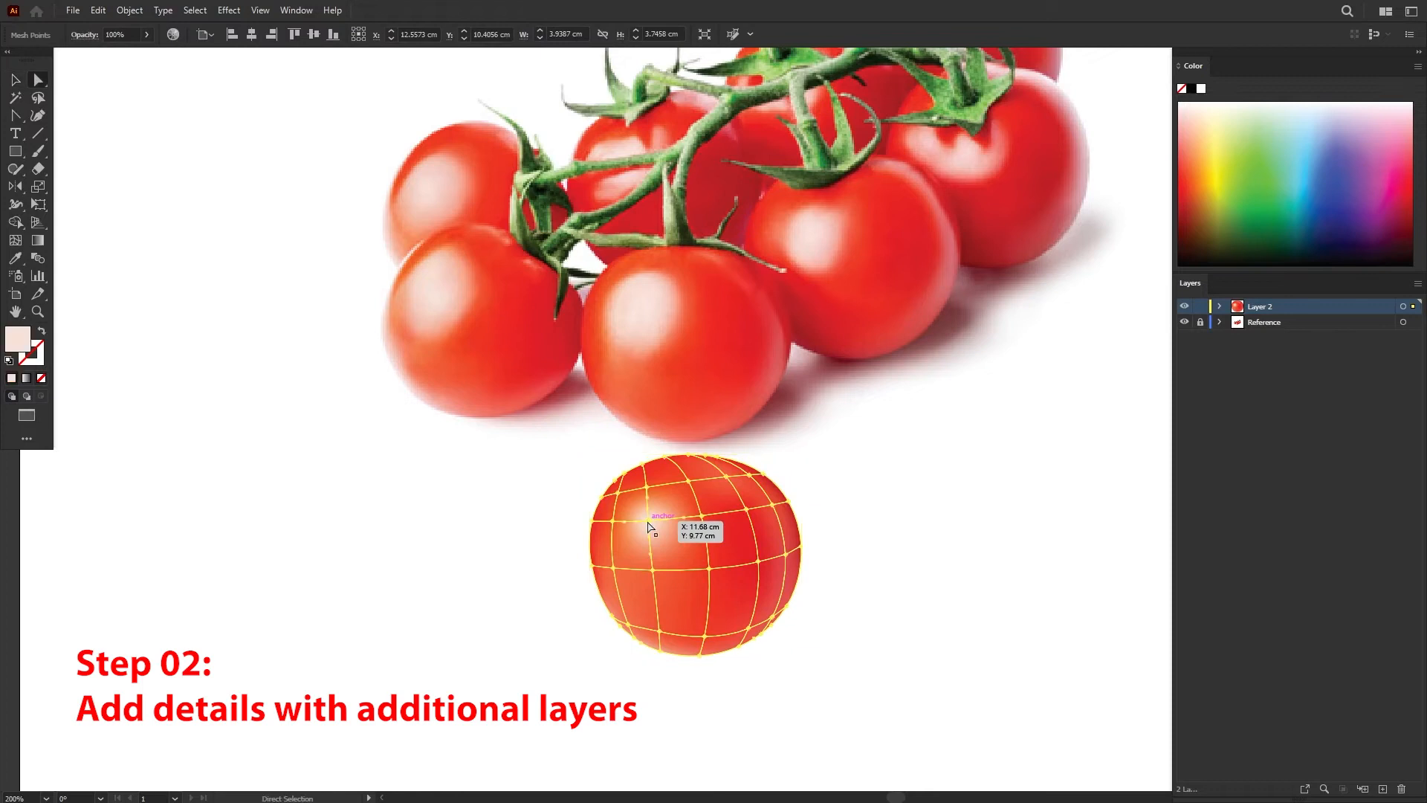
key(ctrl+equal)
key(v)
click(455, 518)
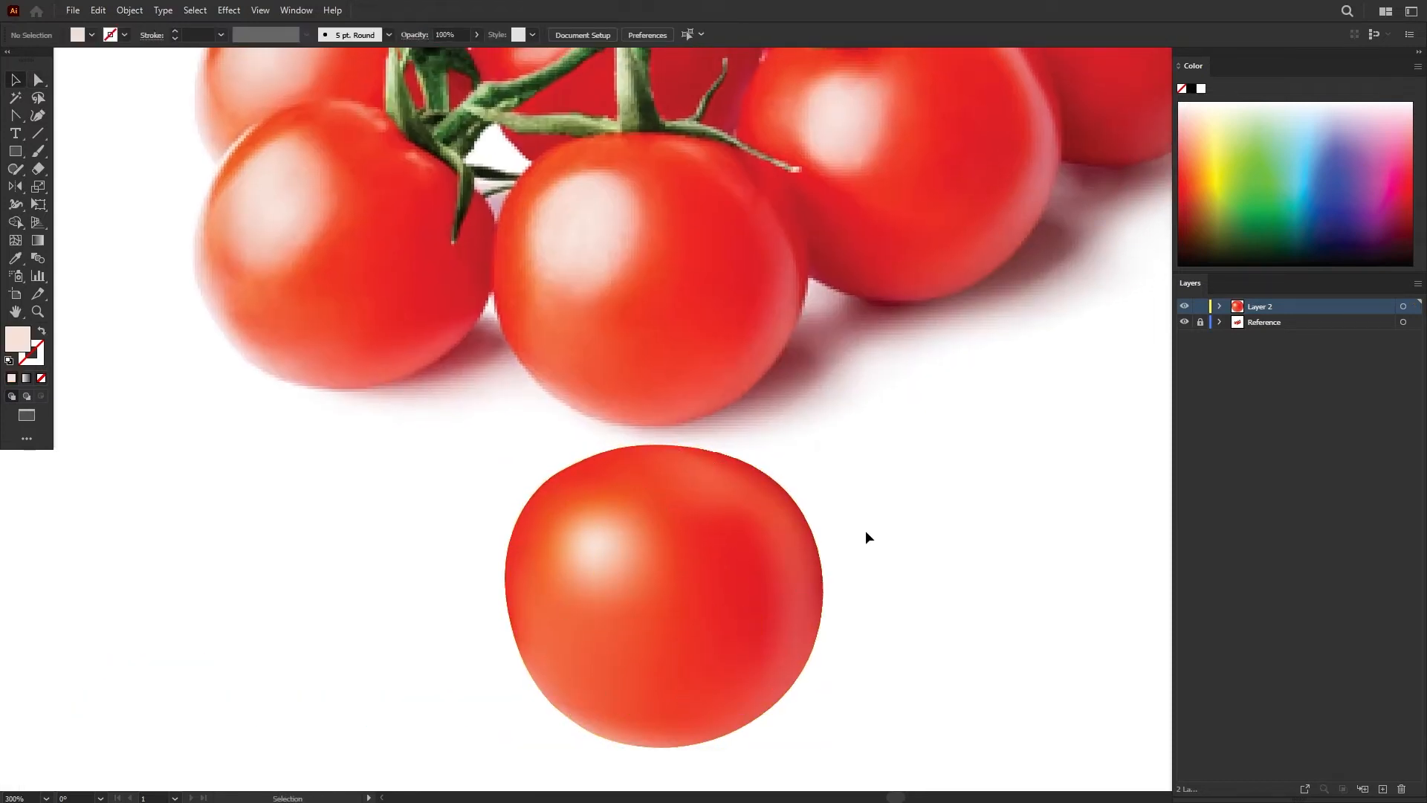
click(733, 598)
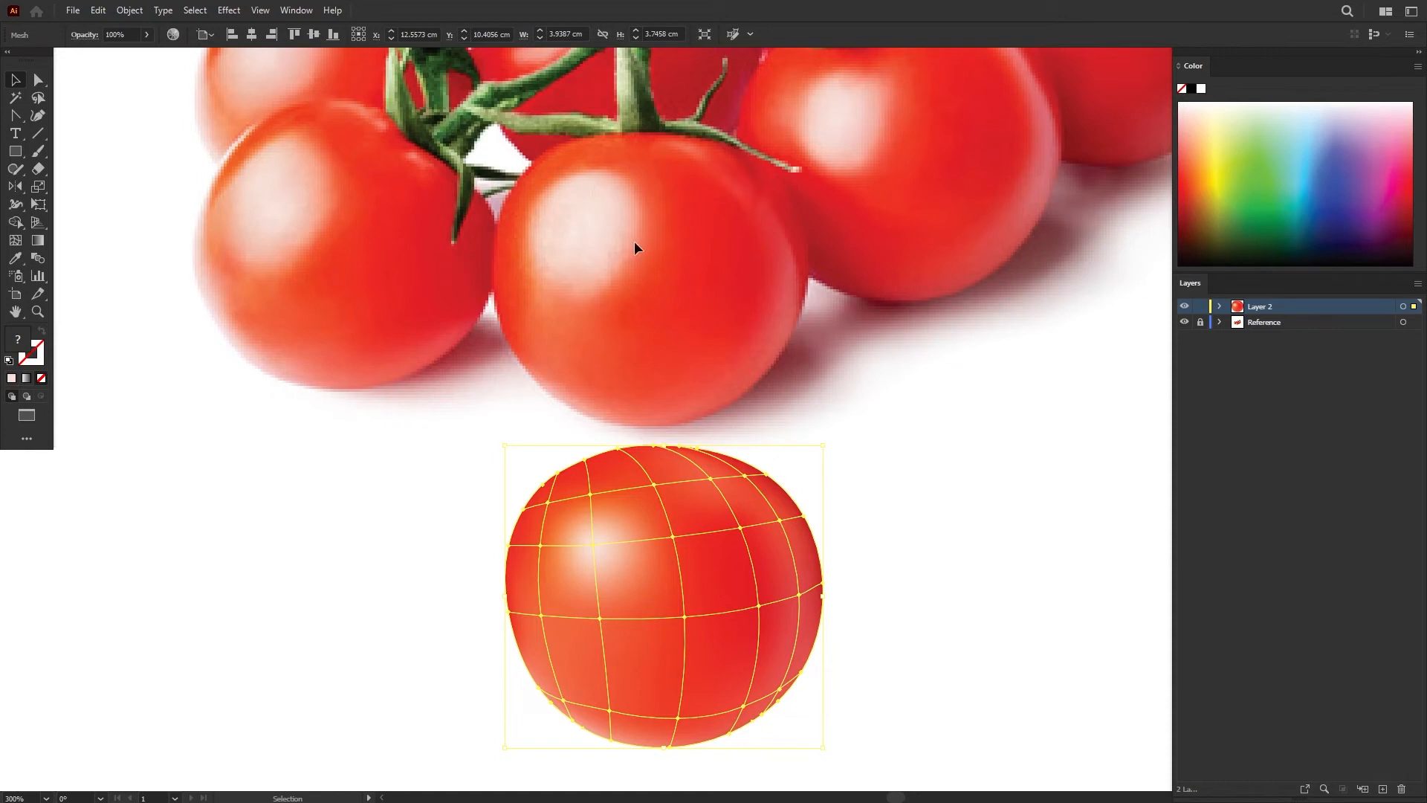
Trace the reference's highlight as a closed pale pink Pen shape about 1.34 by 1.49 cm and place it over the mesh tomato's highlight.
key(p)
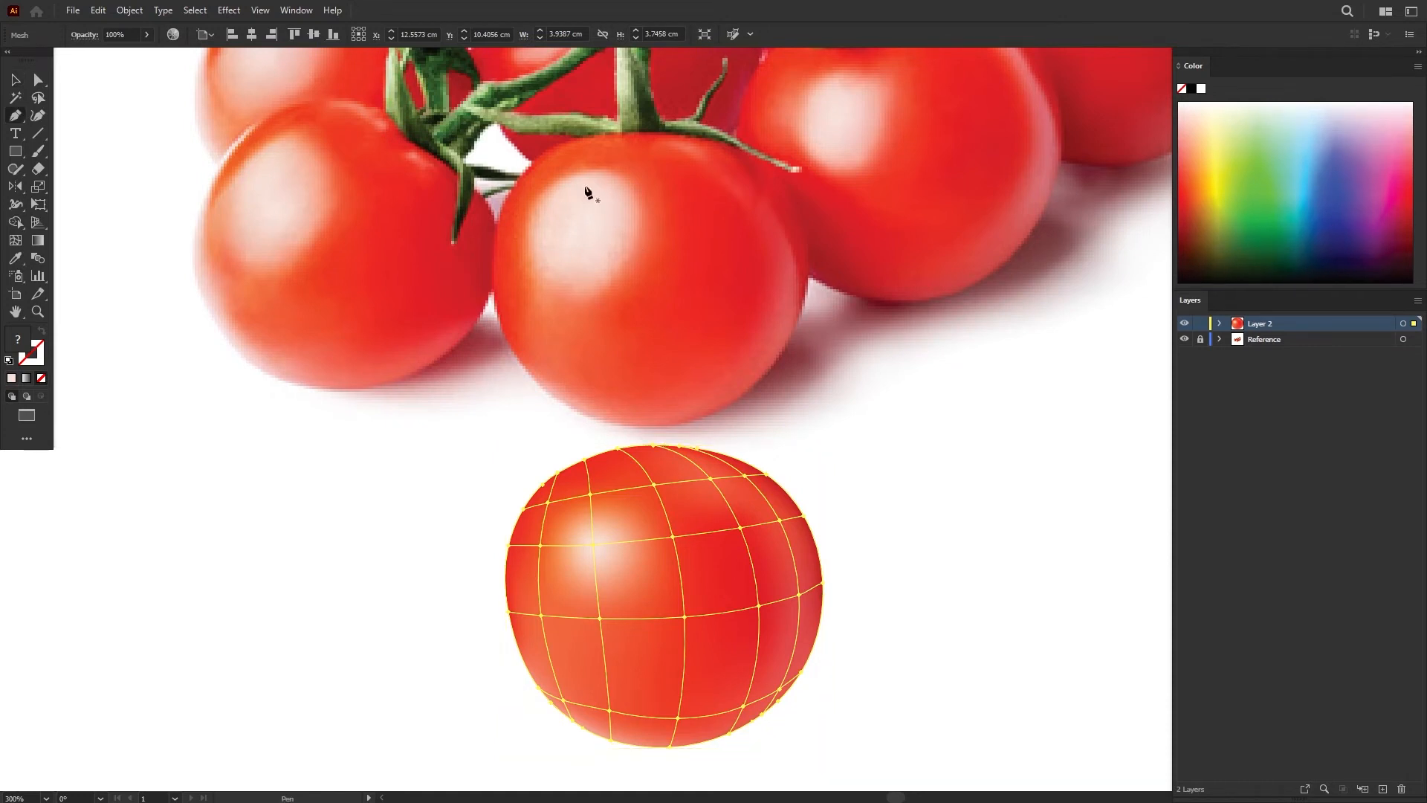
scroll(582, 184, up, 1)
drag(585, 170, 573, 170)
drag(513, 228, 507, 238)
drag(526, 307, 542, 321)
drag(623, 305, 605, 556)
click(644, 187)
click(585, 170)
key(v)
scroll(611, 238, down, 1)
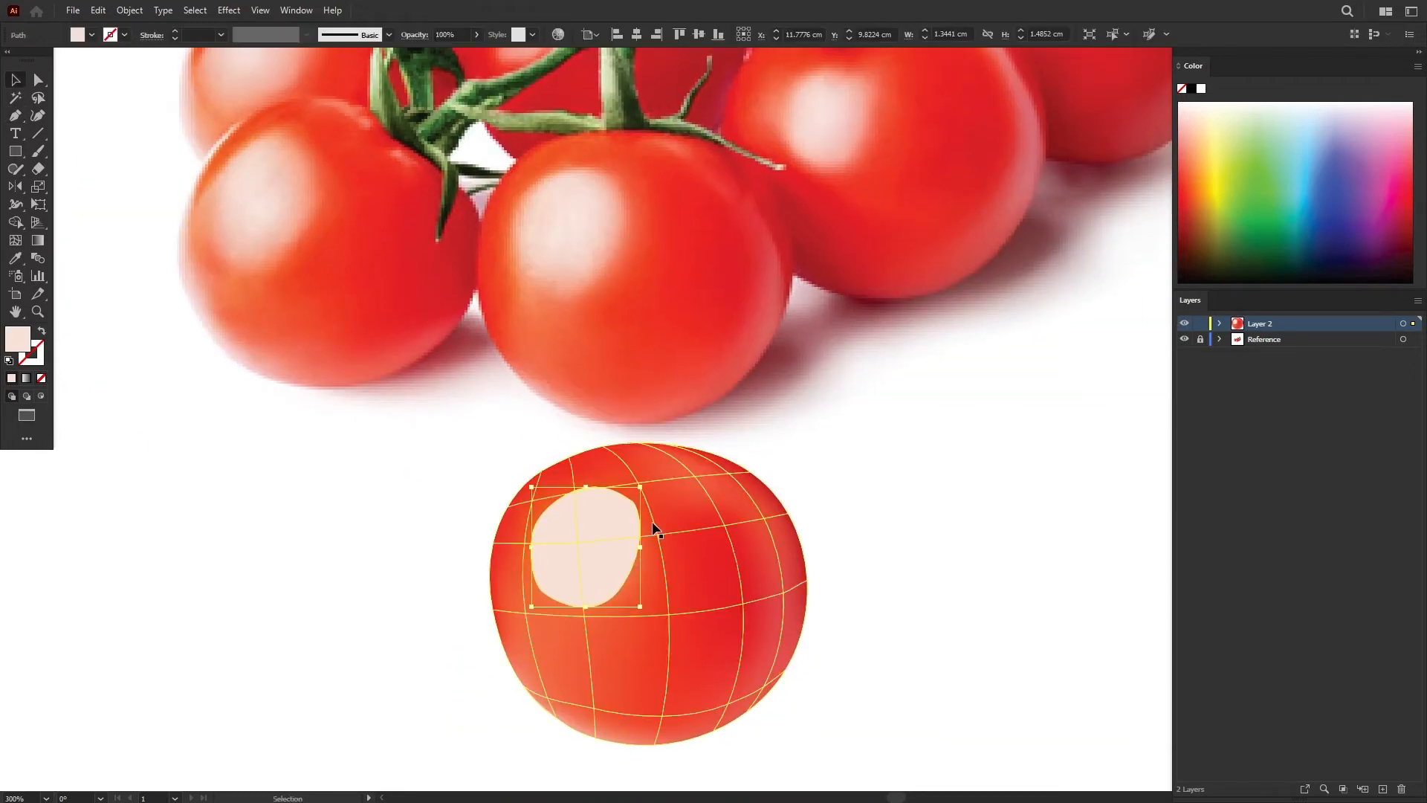
drag(857, 498, 874, 471)
click(885, 466)
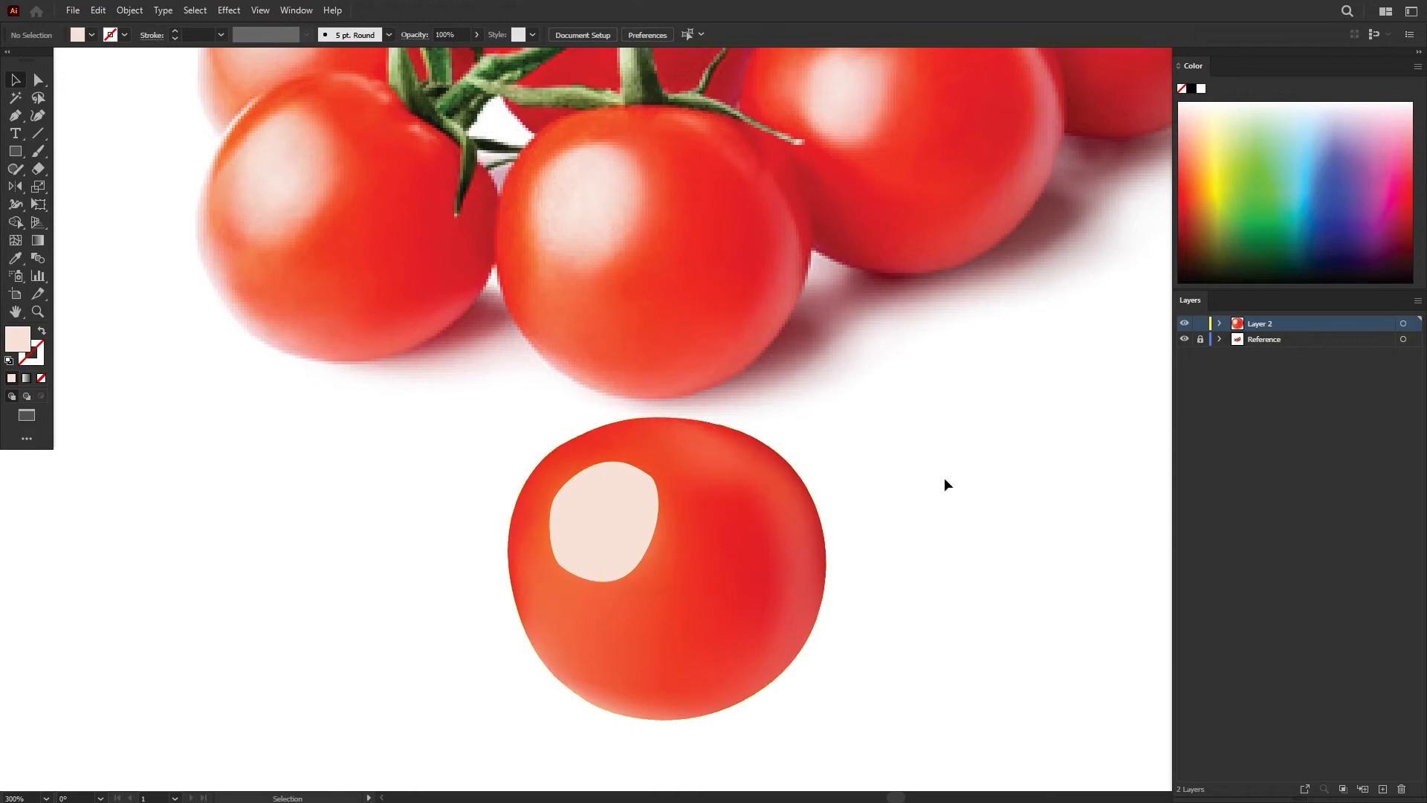
Open the gradient settings for the pale highlight shape and fill it with the Fading Sky preset.
click(614, 503)
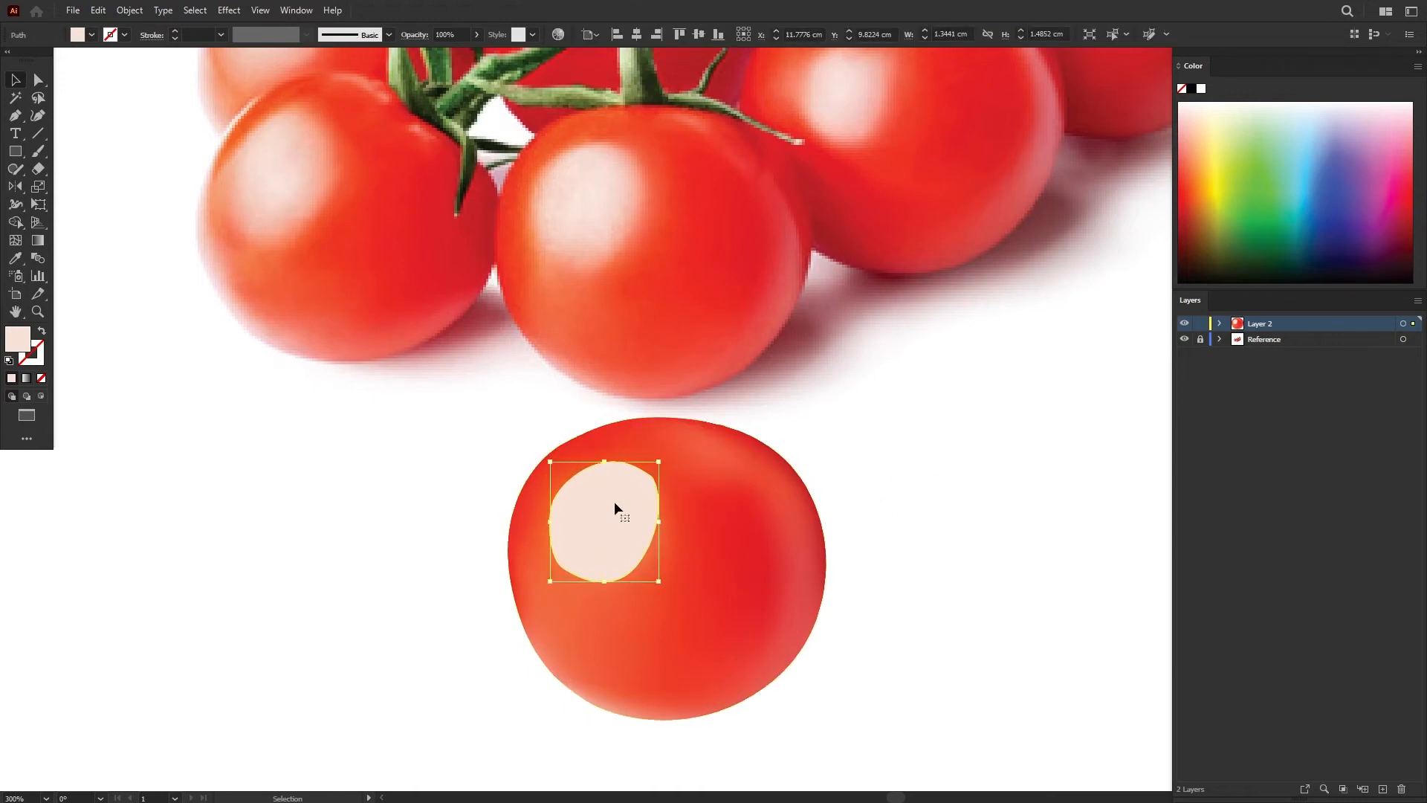
click(297, 11)
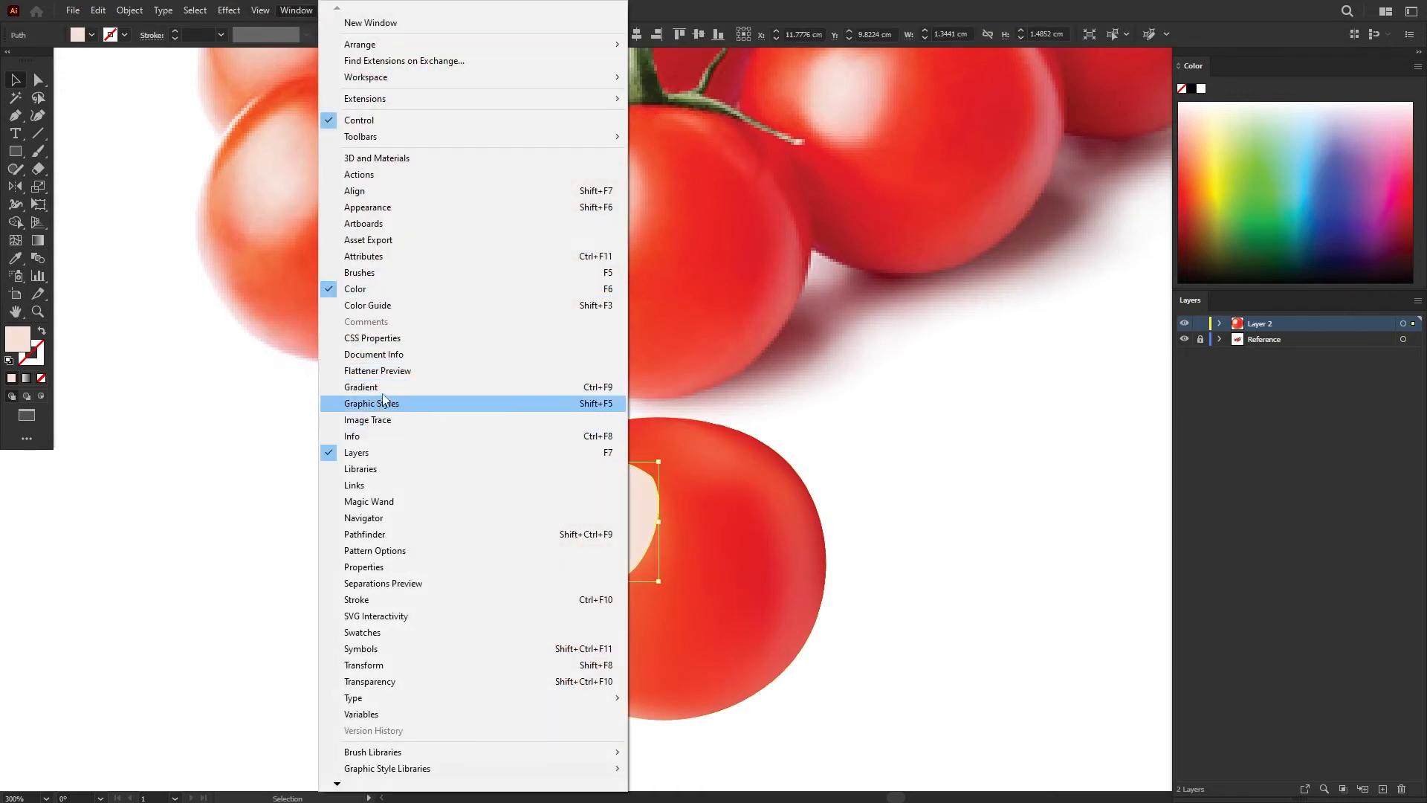
click(439, 387)
drag(1197, 60, 881, 319)
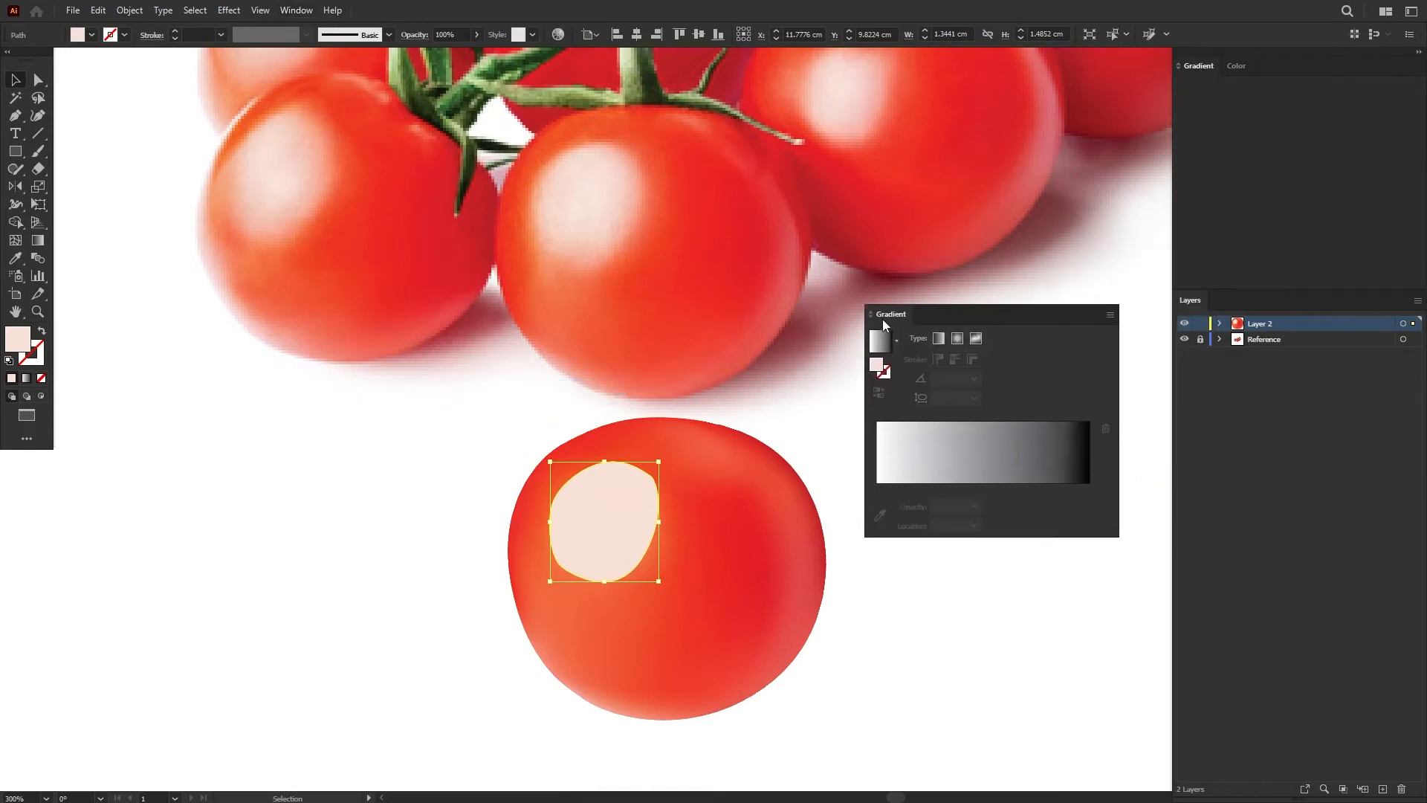
click(882, 348)
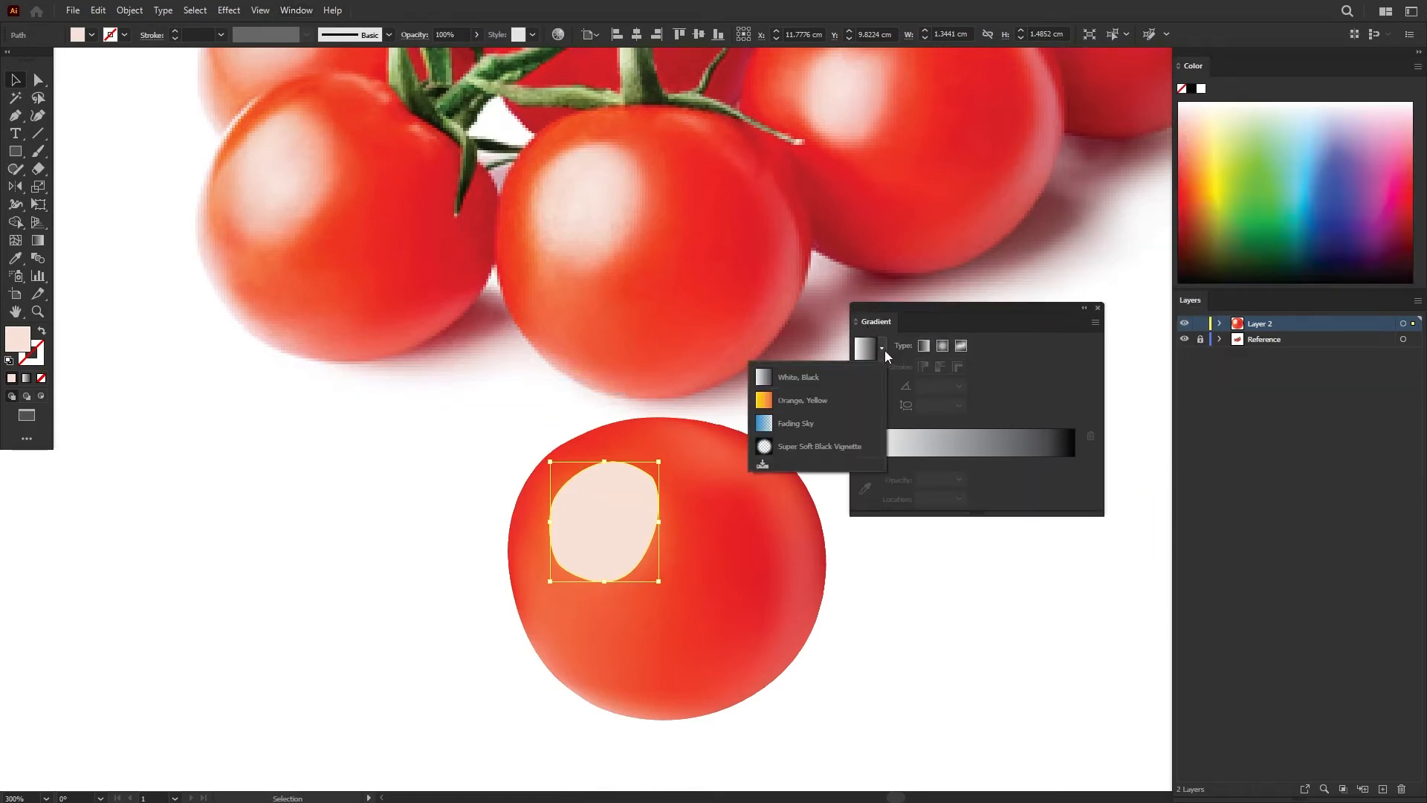
click(781, 420)
Recolour both stops of the highlight's gradient with the pale pink sampled from the reference tomato's highlight.
drag(862, 462, 864, 466)
click(862, 462)
click(865, 487)
click(588, 190)
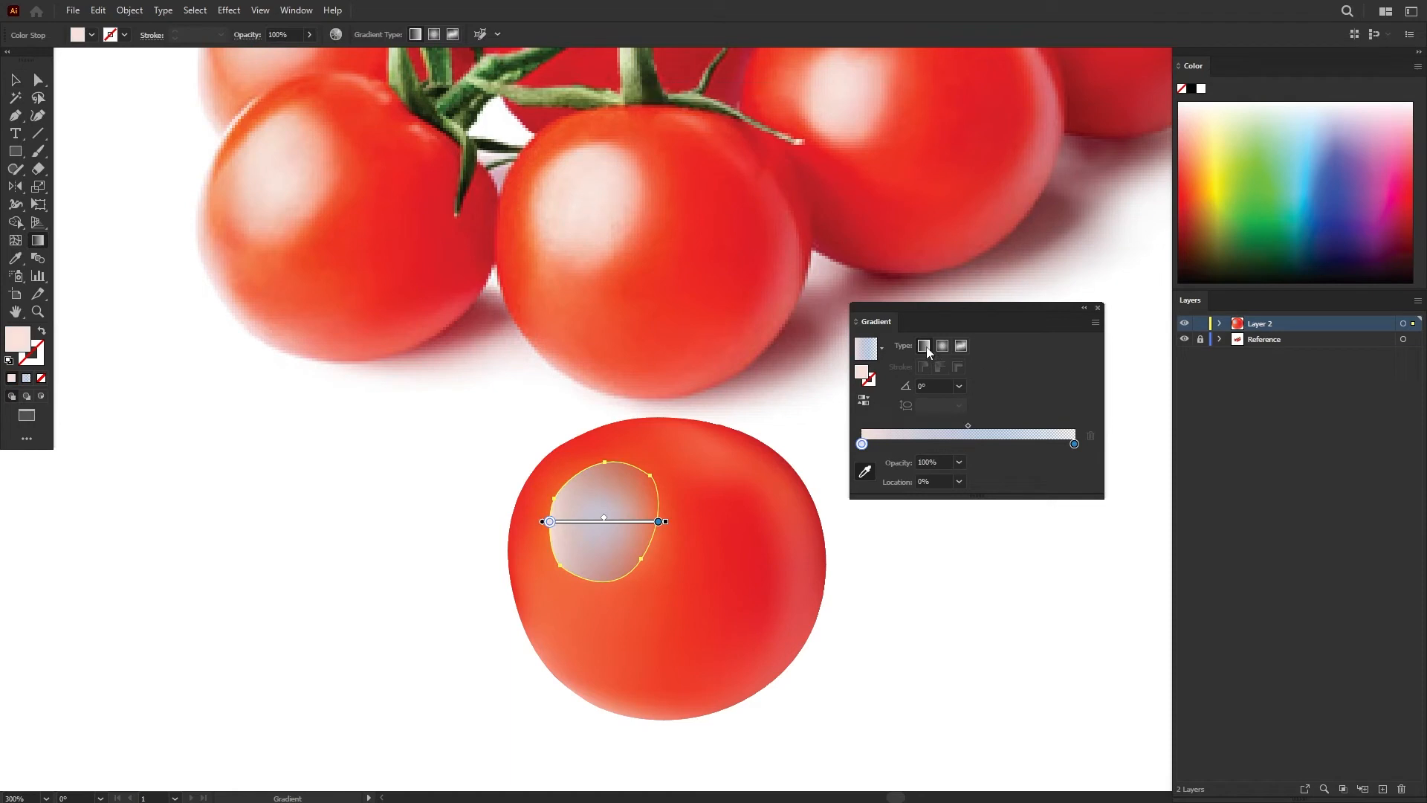
click(1074, 444)
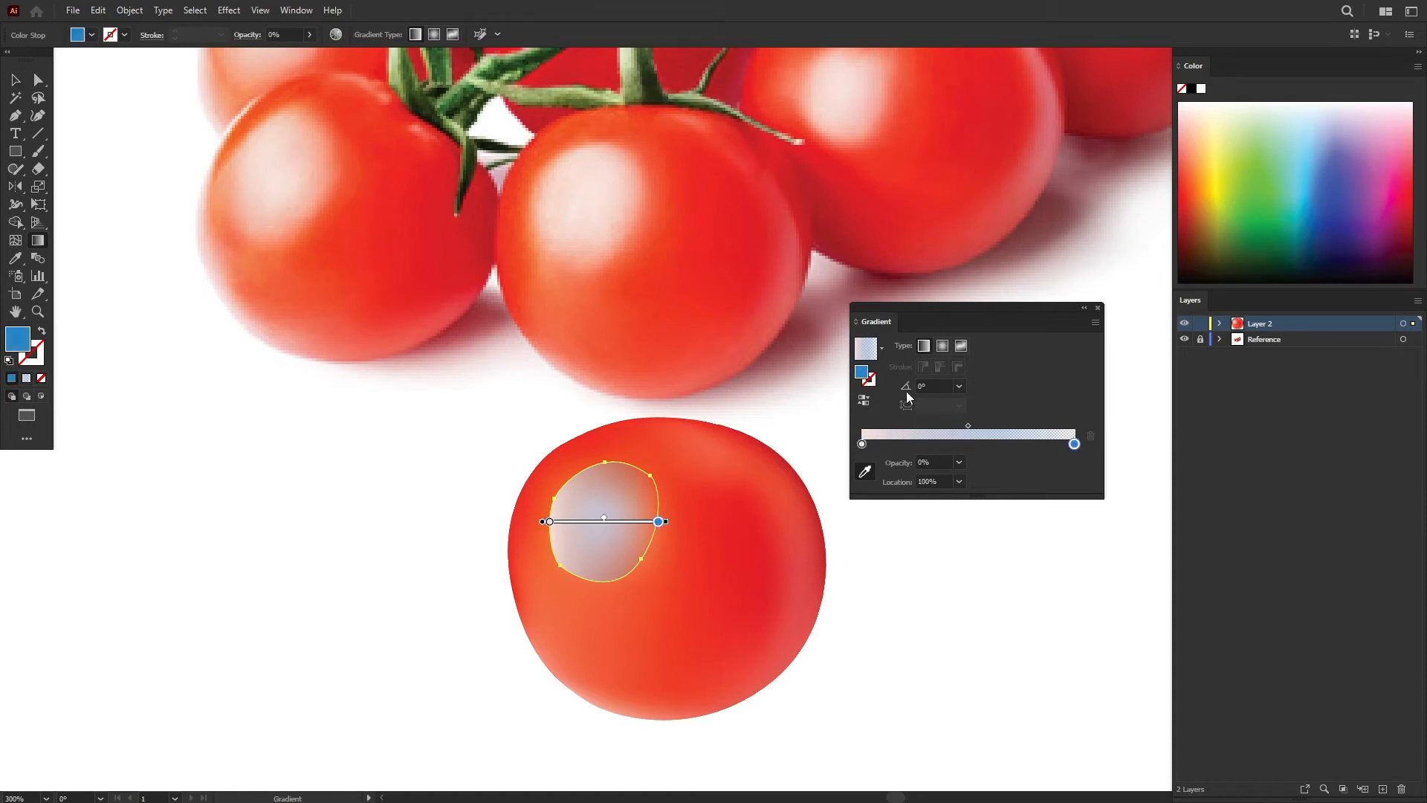
click(586, 186)
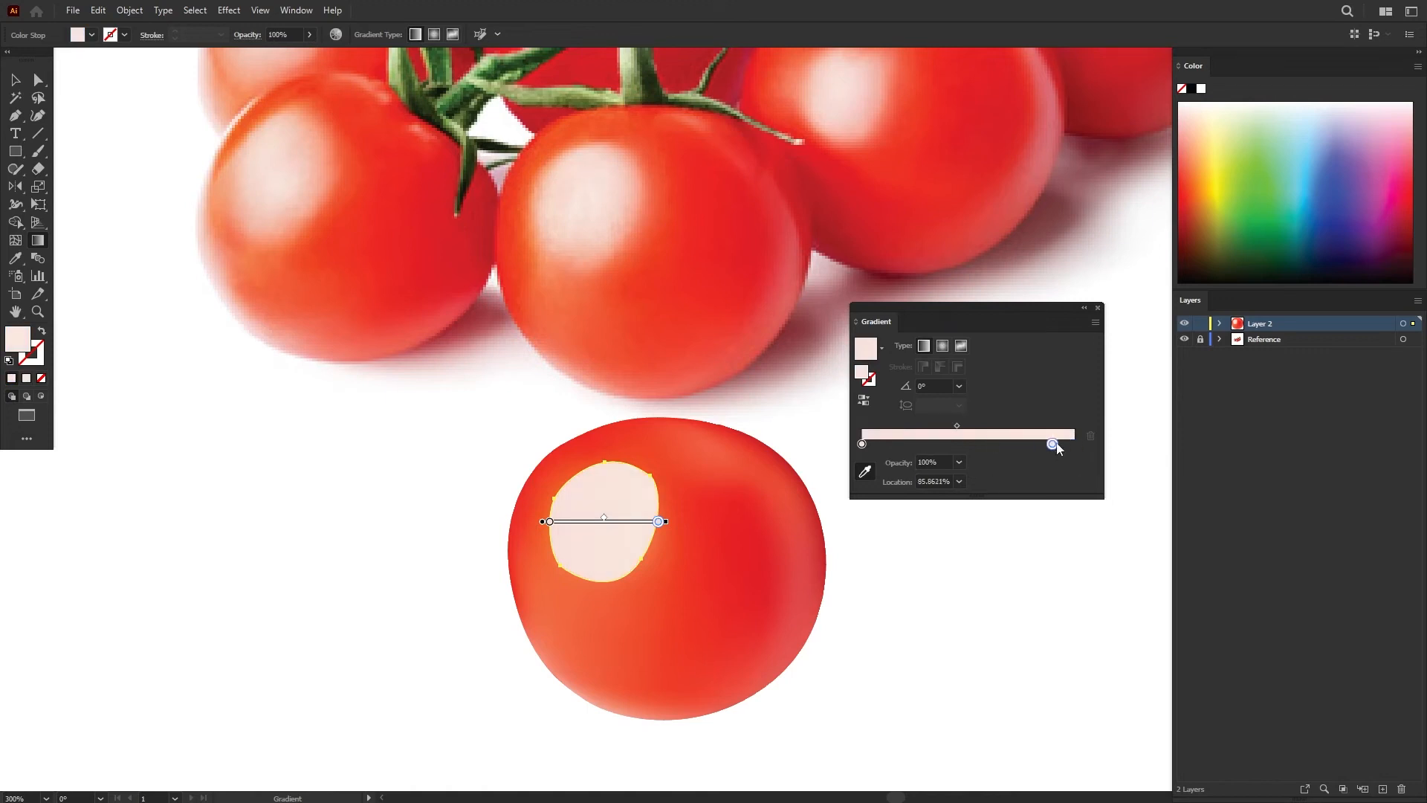
Fade the highlight gradient's end stop to 0% opacity and set the gradient angle to -110°.
click(942, 463)
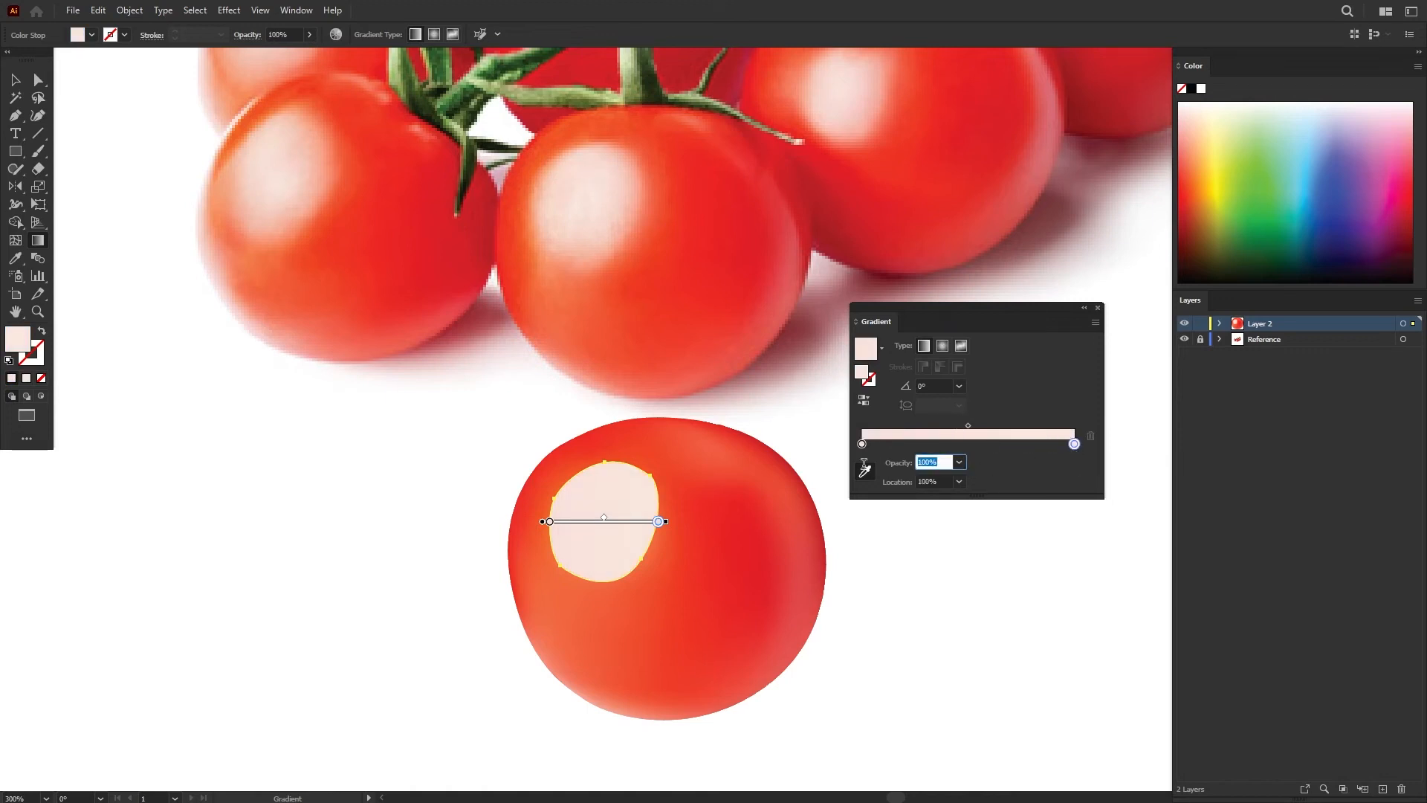
text(0)
key(Return)
click(936, 386)
text(-50)
key(Return)
text(-110)
key(Return)
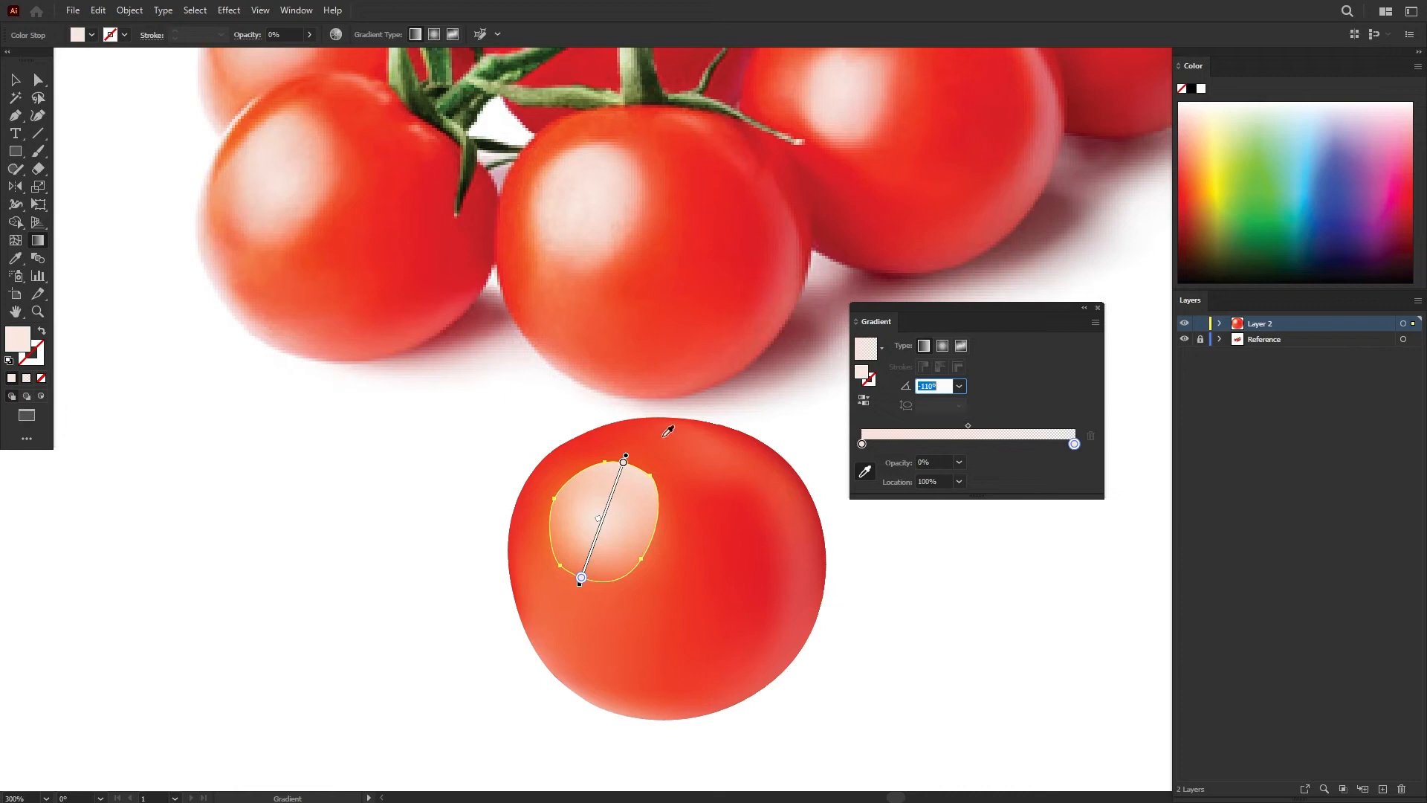
click(462, 451)
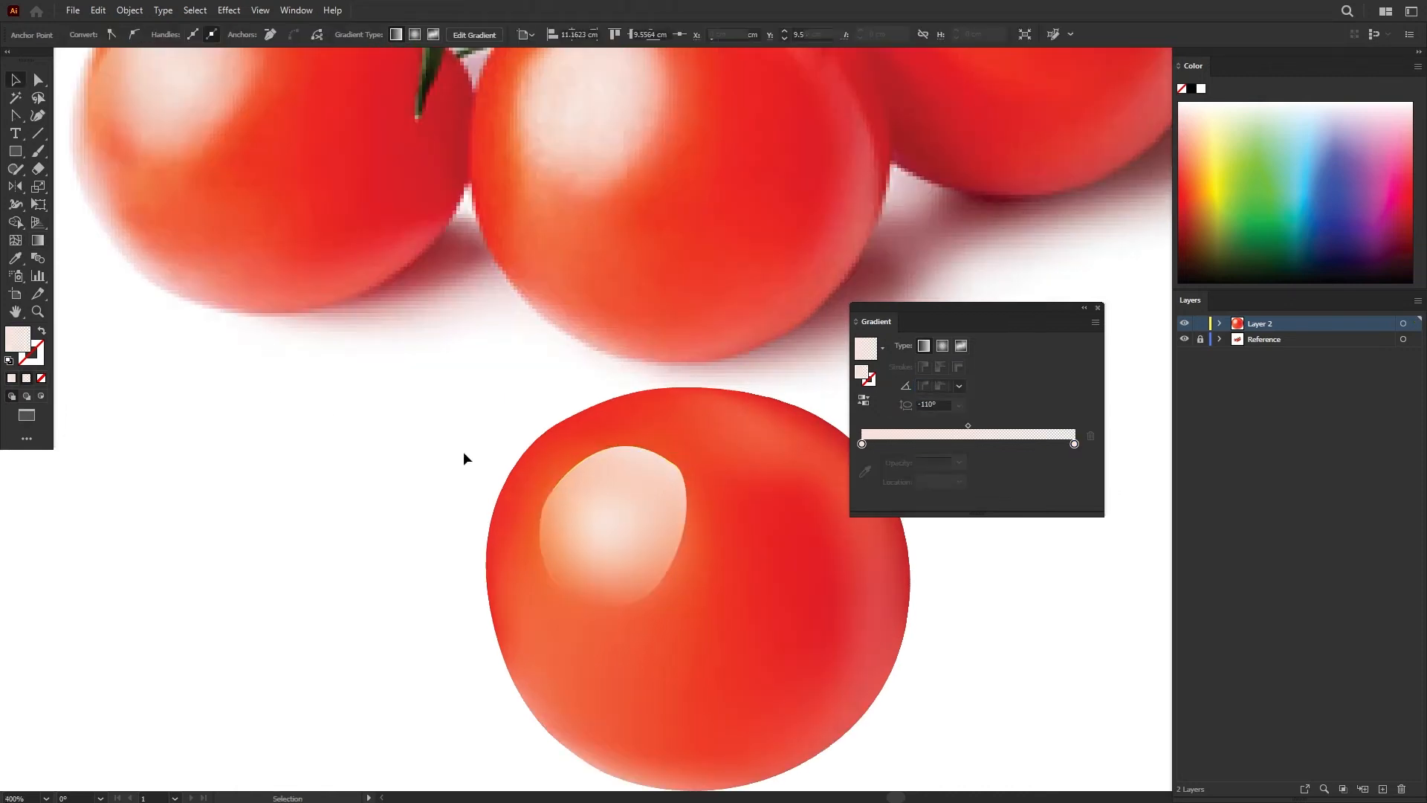
Set the whole gradient highlight shape's opacity to 50%.
click(583, 479)
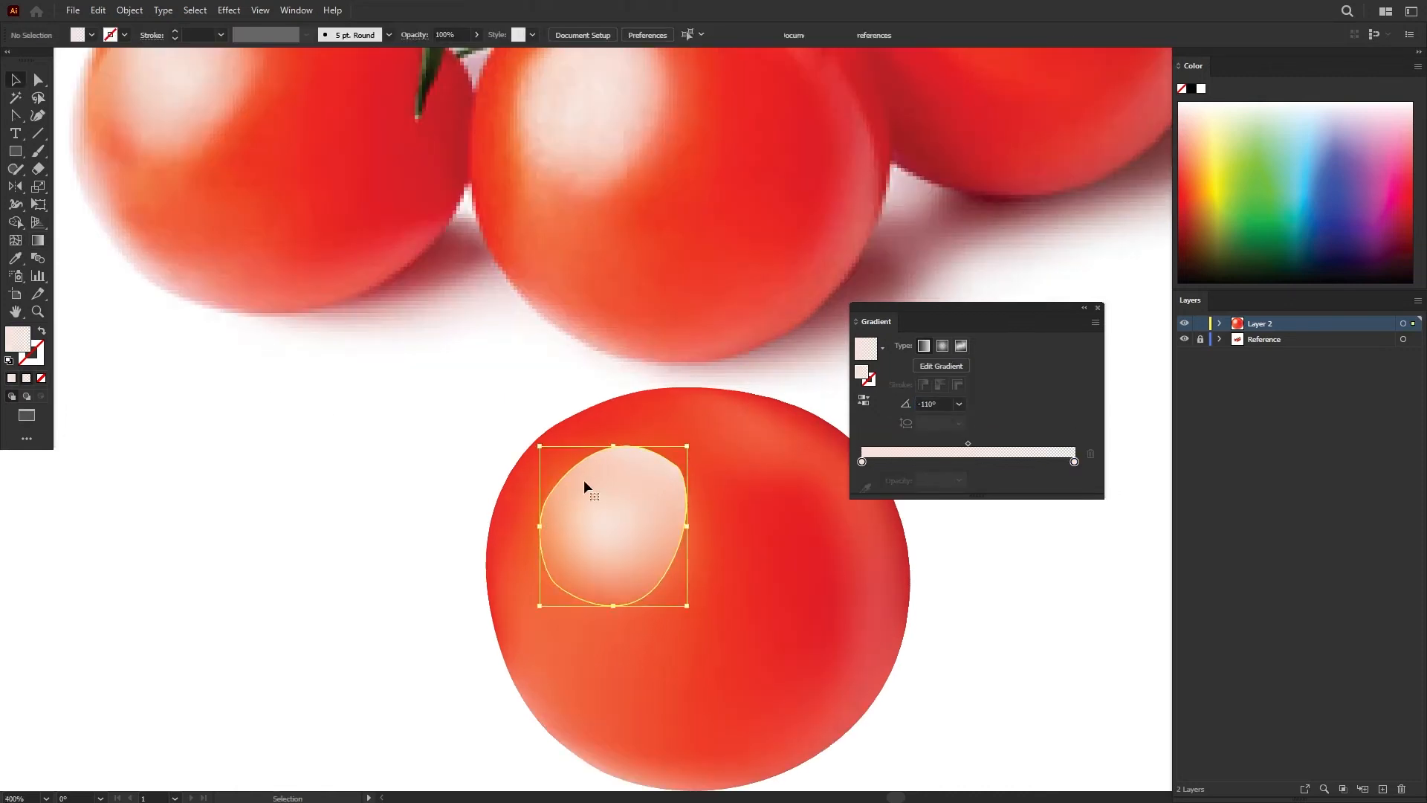
click(452, 35)
text(50)
key(Return)
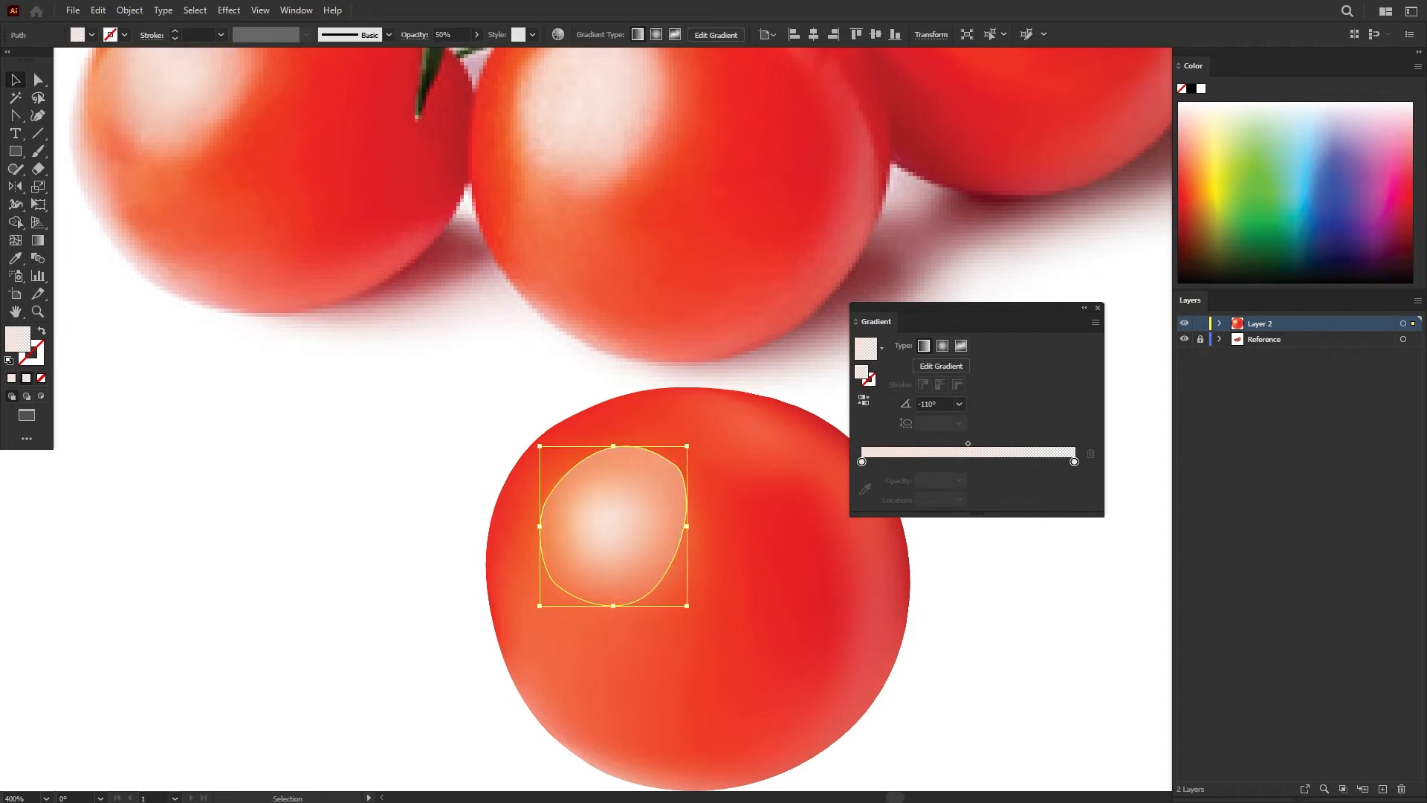
click(262, 343)
Round off the highlight outline at its upper-right and left anchor points with the Anchor Point tool.
click(681, 467)
key(shift+c)
drag(675, 464, 636, 454)
key(v)
click(500, 434)
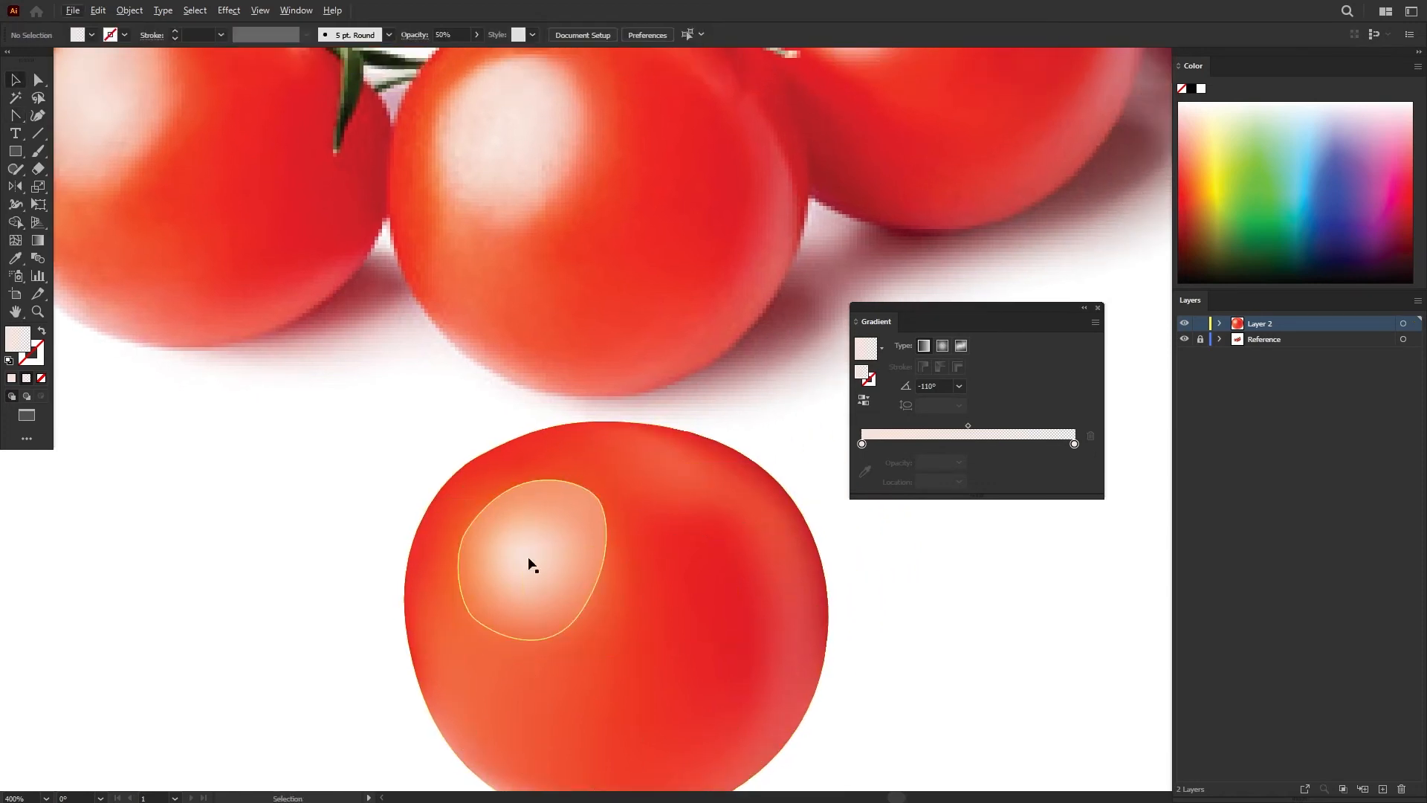
click(477, 546)
key(shift+c)
drag(466, 533, 459, 554)
key(v)
click(402, 509)
Examine how the gradient highlight blends into the mesh tomato at overview and close range.
scroll(636, 541, down, 5)
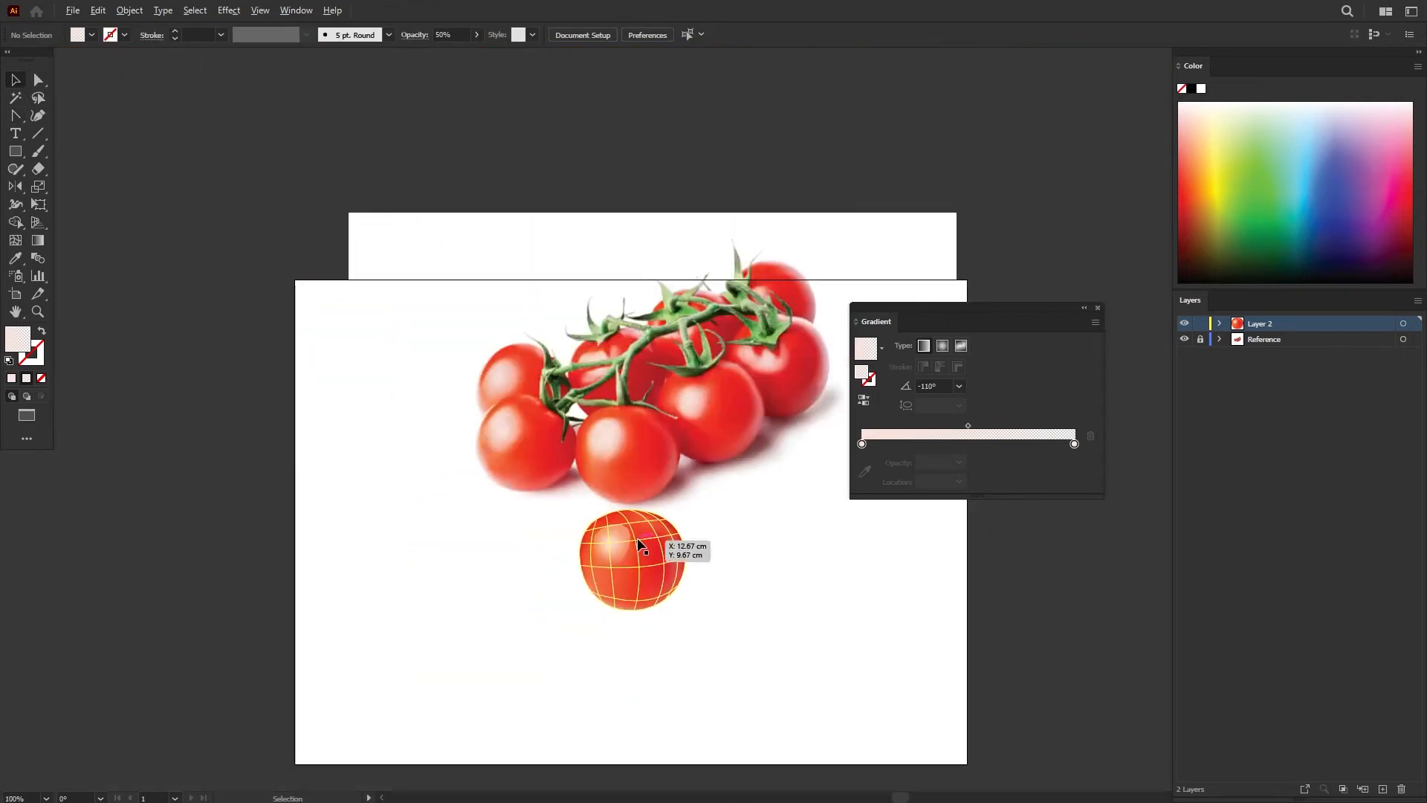
scroll(784, 575, up, 1)
scroll(784, 575, down, 1)
drag(787, 548, 749, 557)
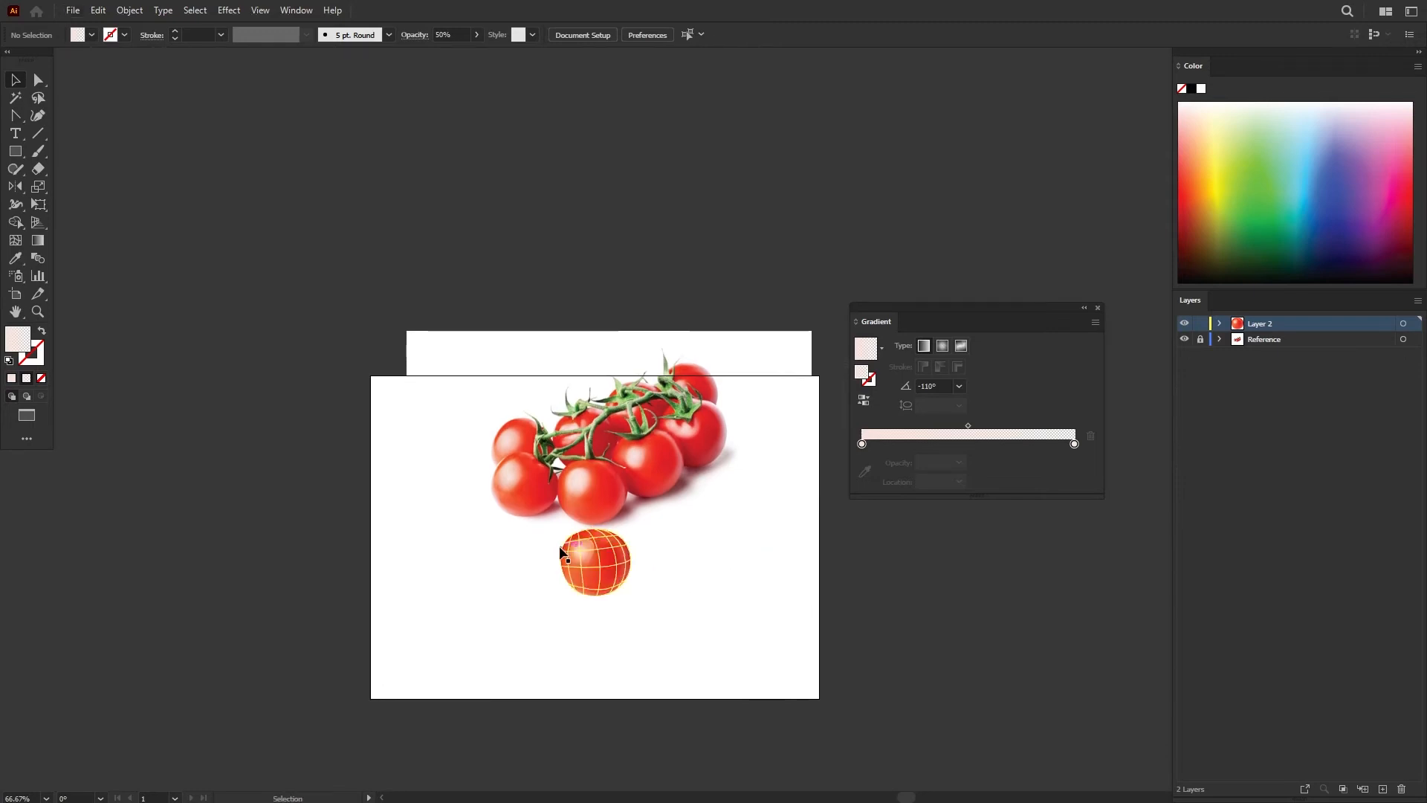
scroll(634, 565, up, 5)
scroll(701, 546, up, 1)
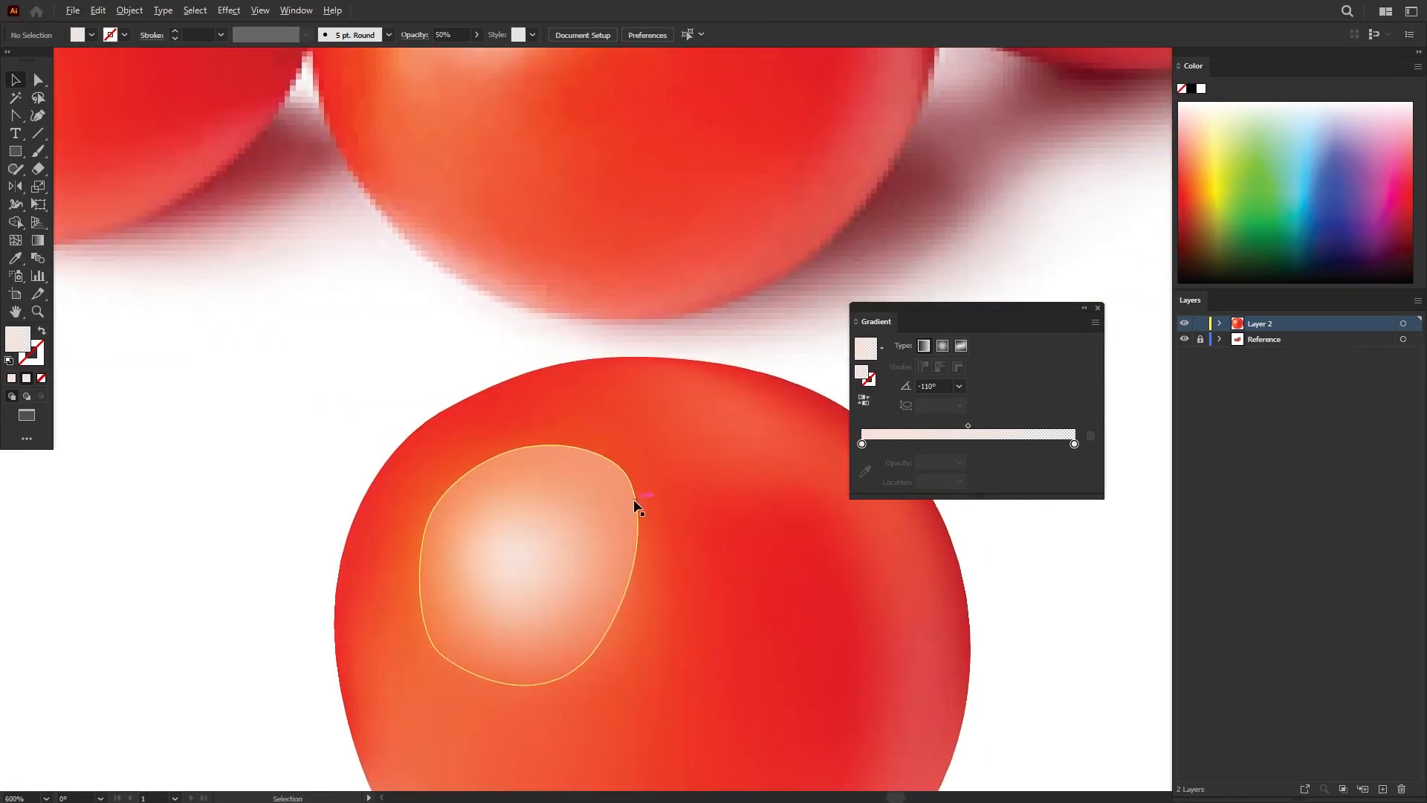
scroll(637, 506, down, 2)
Give the highlight shape on the mesh tomato a solid pale pink fill at 100% opacity and centre it over the mesh highlight.
mouse_move(612, 535)
mouse_down()
mouse_move(325, 274)
mouse_move(298, 195)
mouse_move(382, 268)
mouse_move(685, 423)
mouse_move(542, 461)
mouse_move(605, 493)
mouse_move(645, 556)
mouse_move(614, 520)
mouse_move(621, 532)
mouse_up()
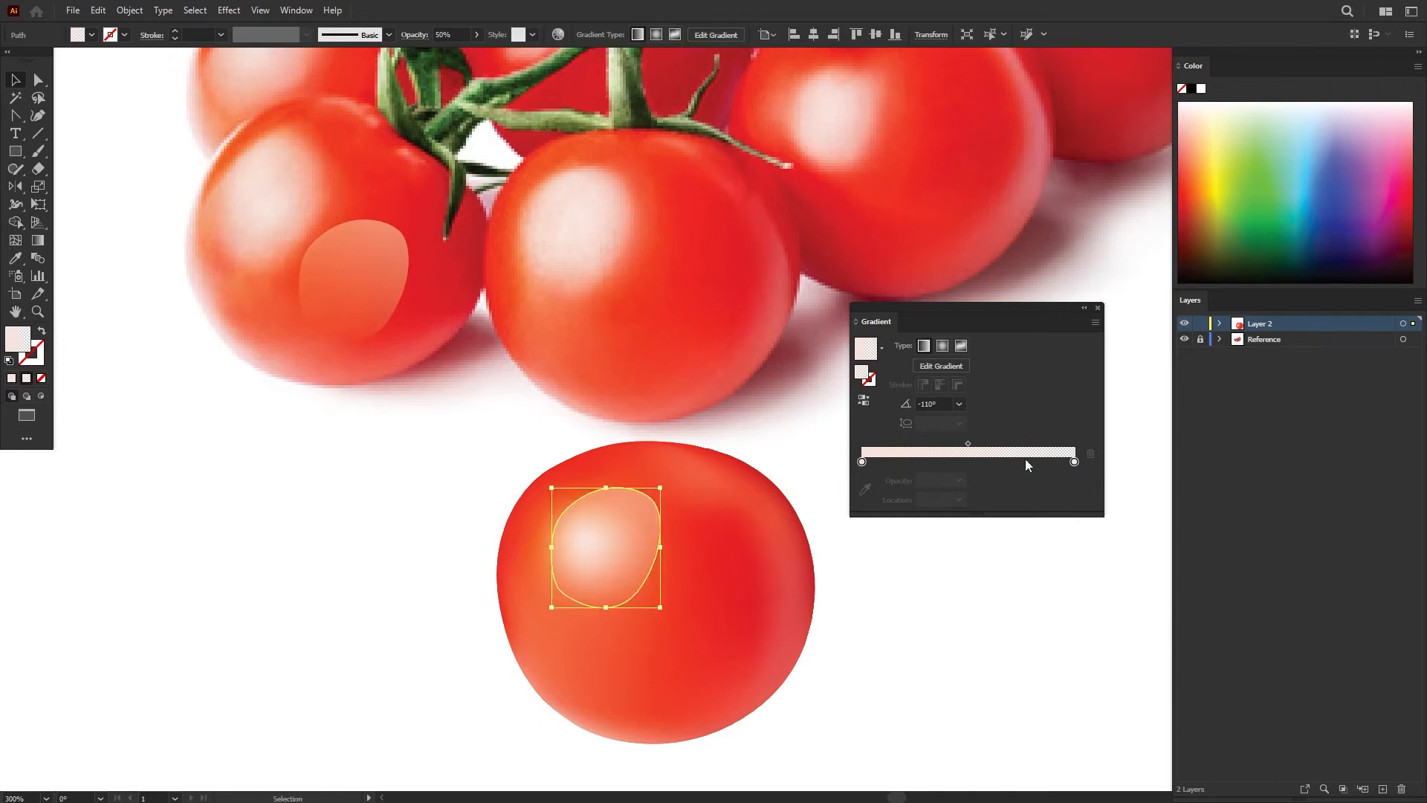
click(12, 378)
click(456, 32)
text(100)
key(Return)
drag(617, 535, 599, 536)
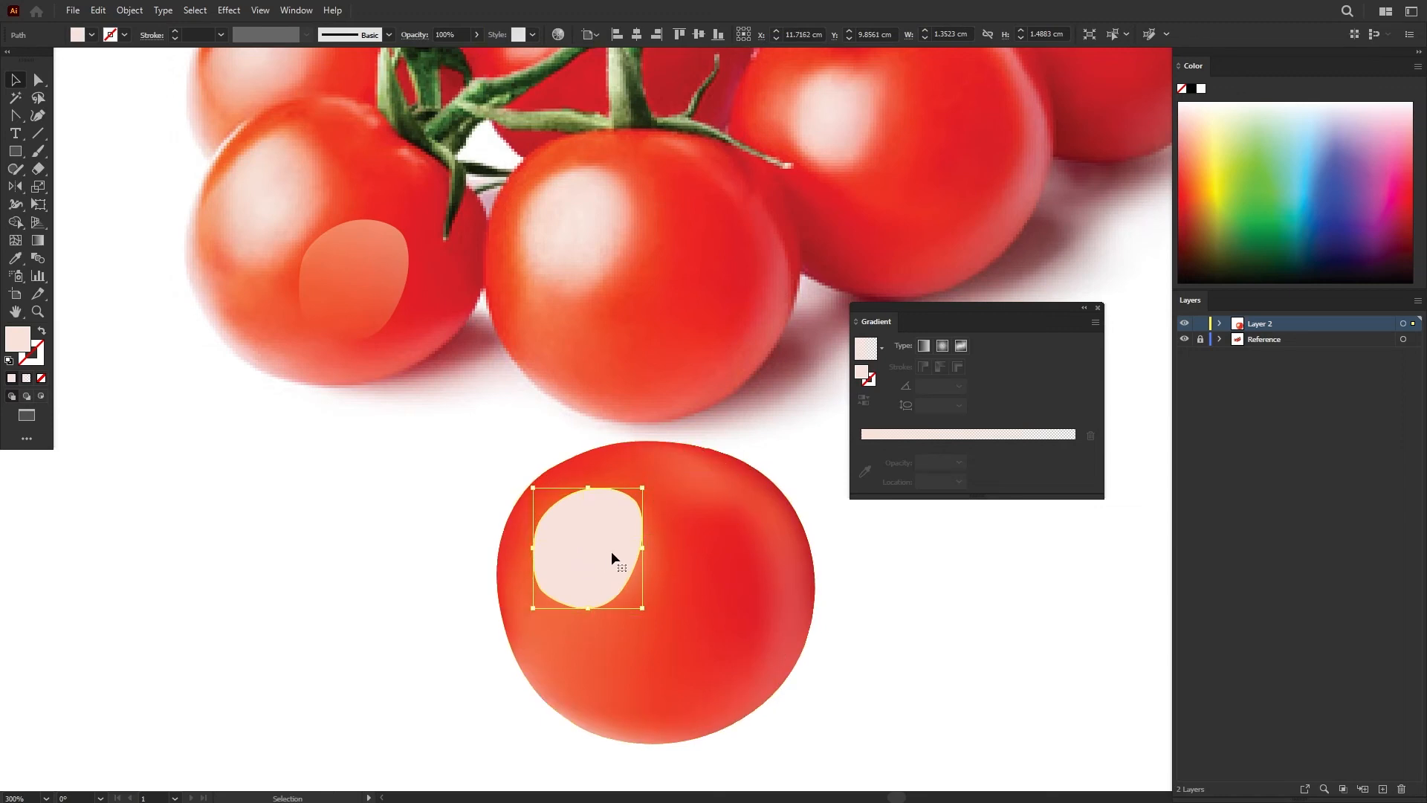
drag(589, 569, 599, 536)
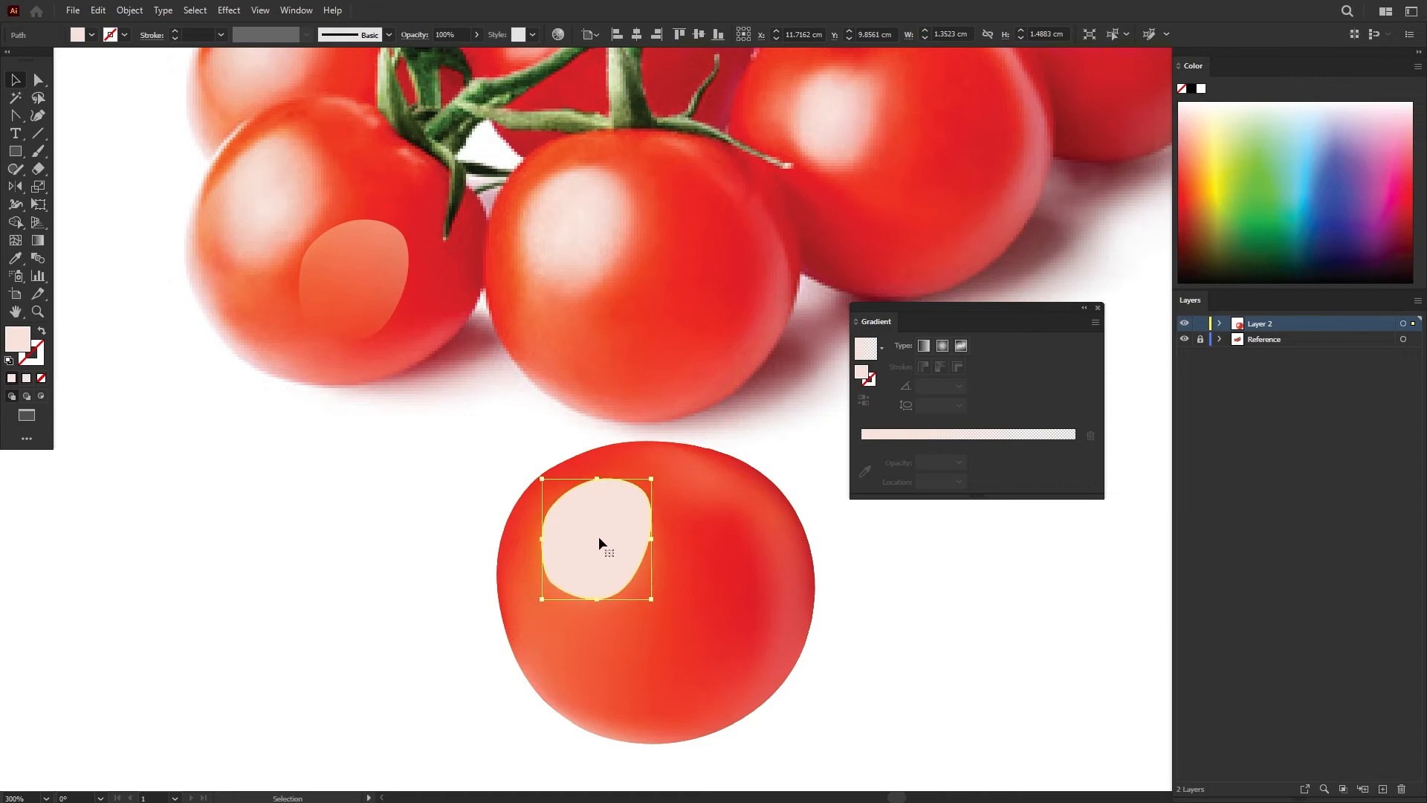
Soften the solid pale pink highlight's edges with a Feather effect, slightly reducing its radius.
click(229, 10)
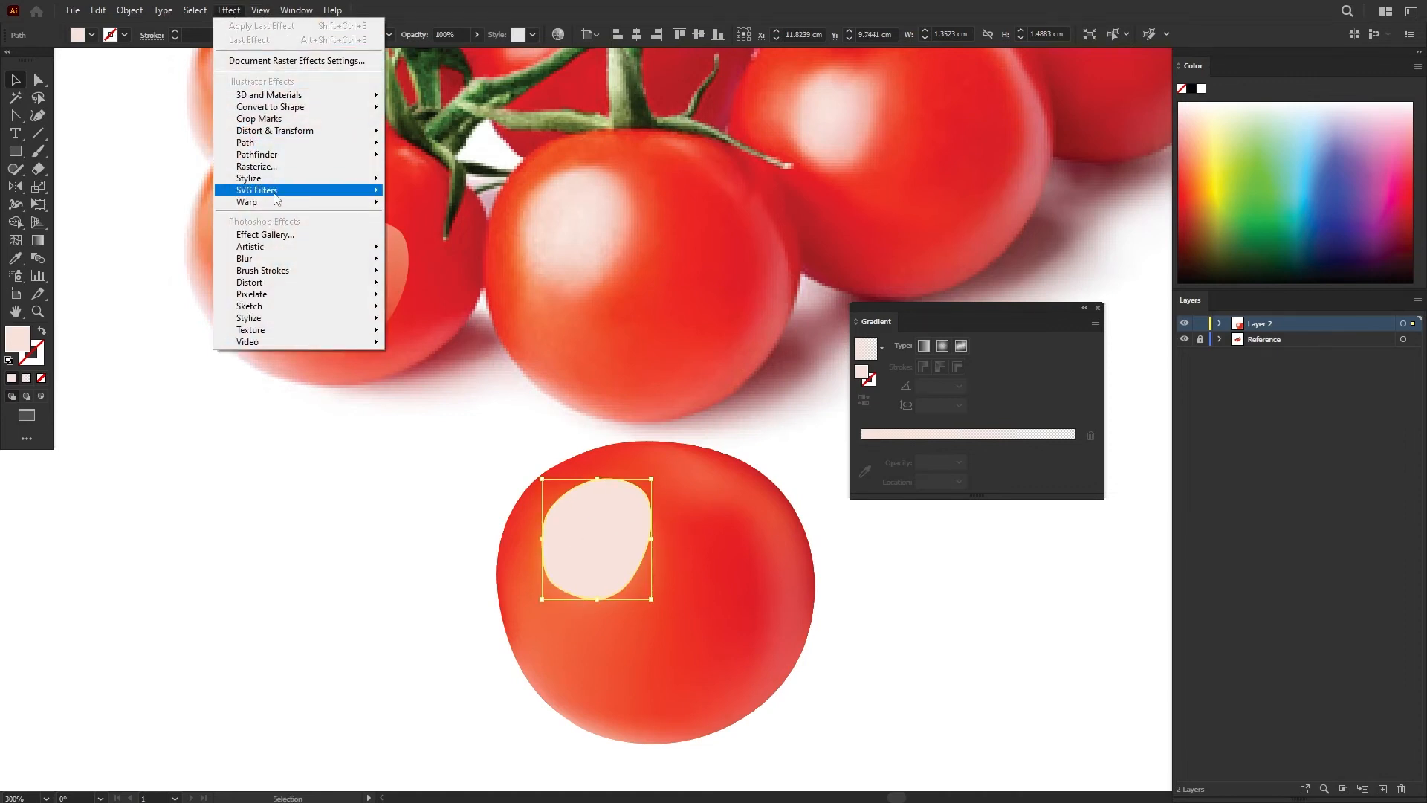
mouse_move(275, 182)
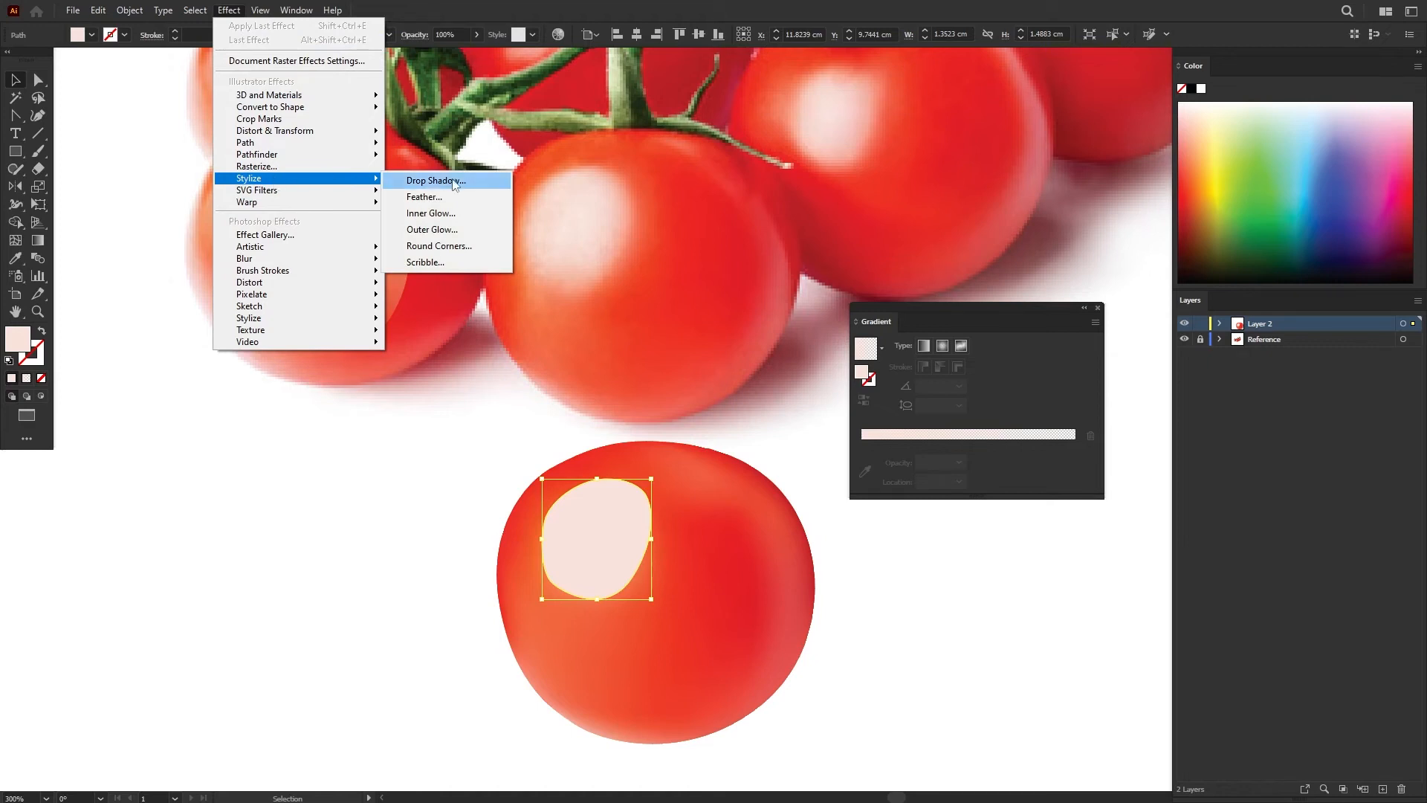
click(424, 197)
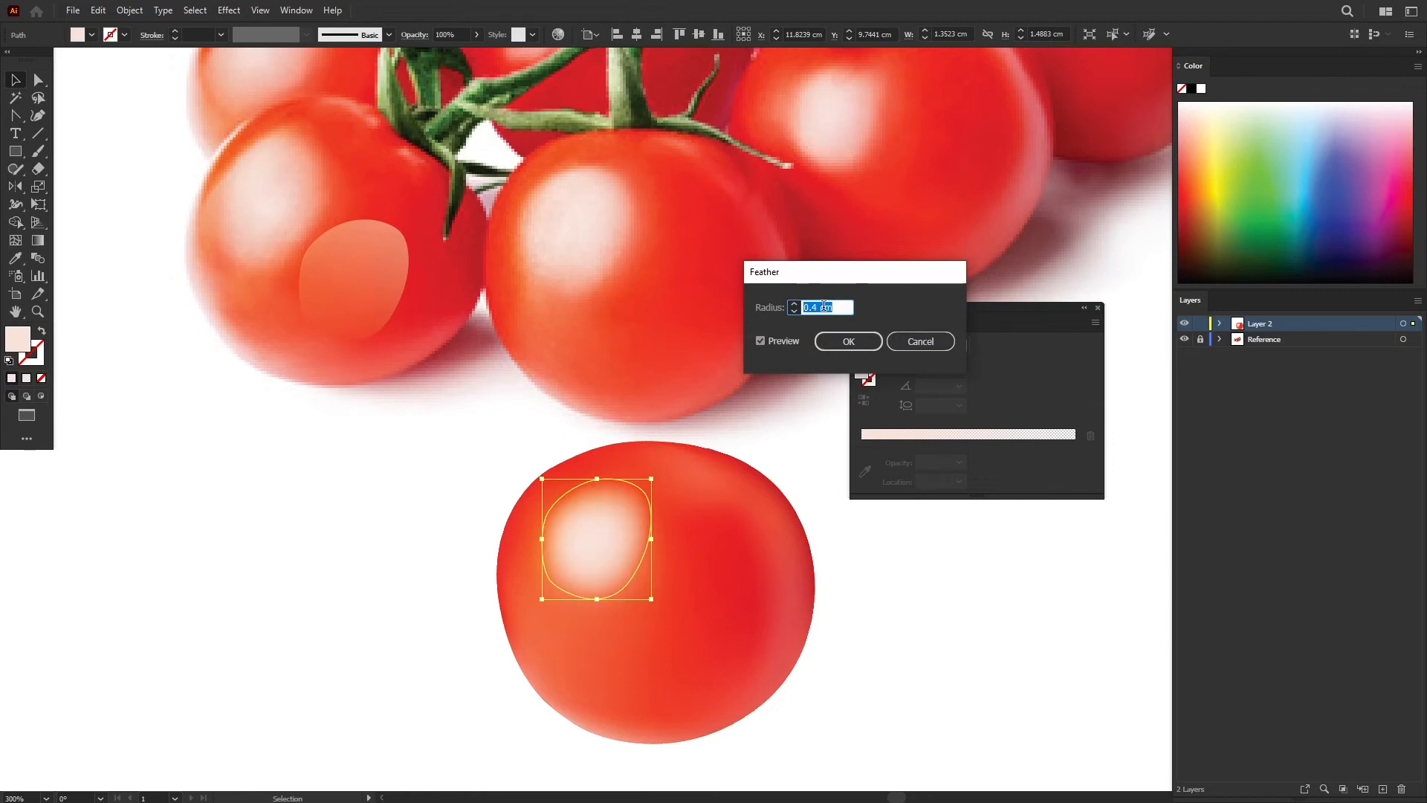
key(Down)
click(827, 338)
Copy the spare gradient highlight onto the mesh tomato beside the feathered one, with a solid pale pink fill and 100% opacity.
drag(366, 276, 729, 549)
click(459, 34)
text(100)
key(Return)
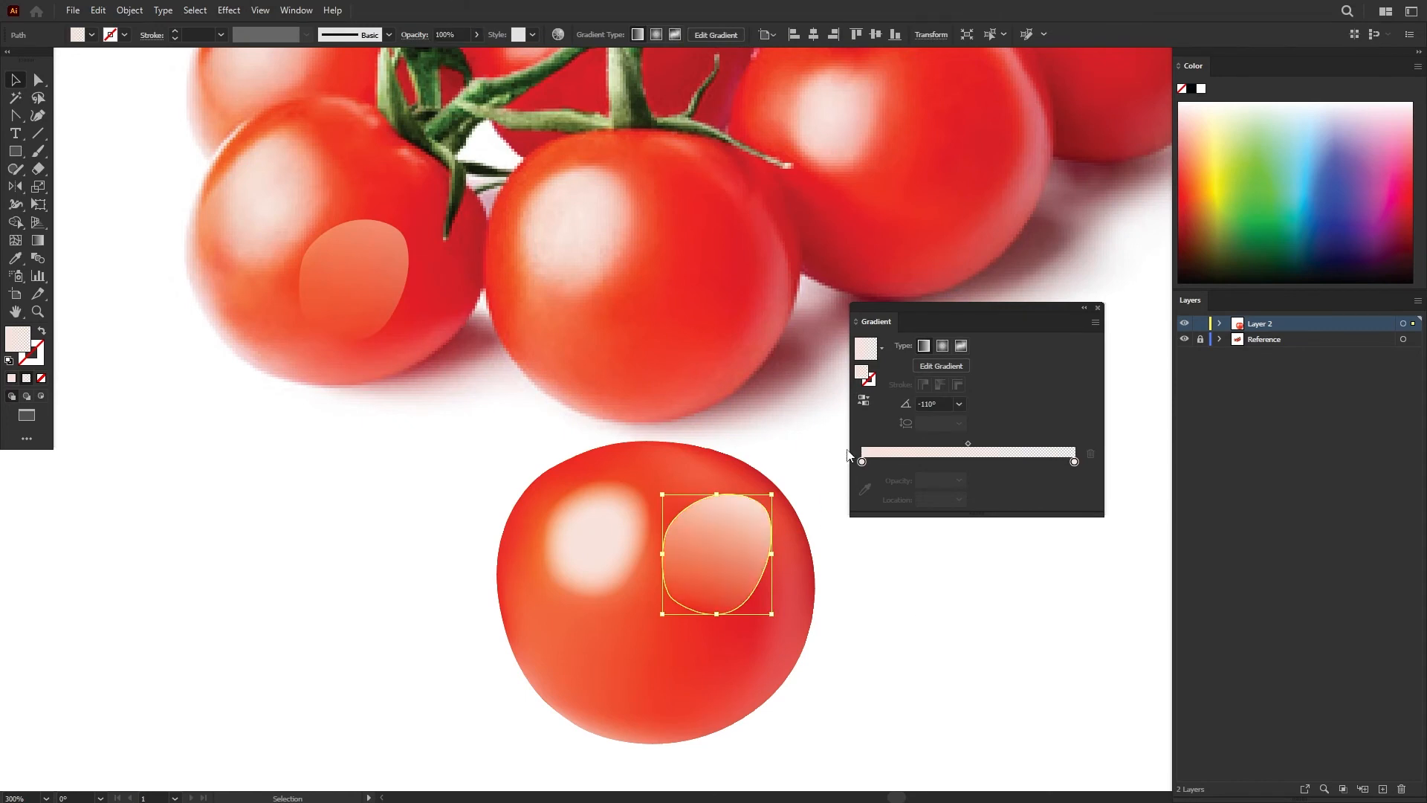
click(13, 378)
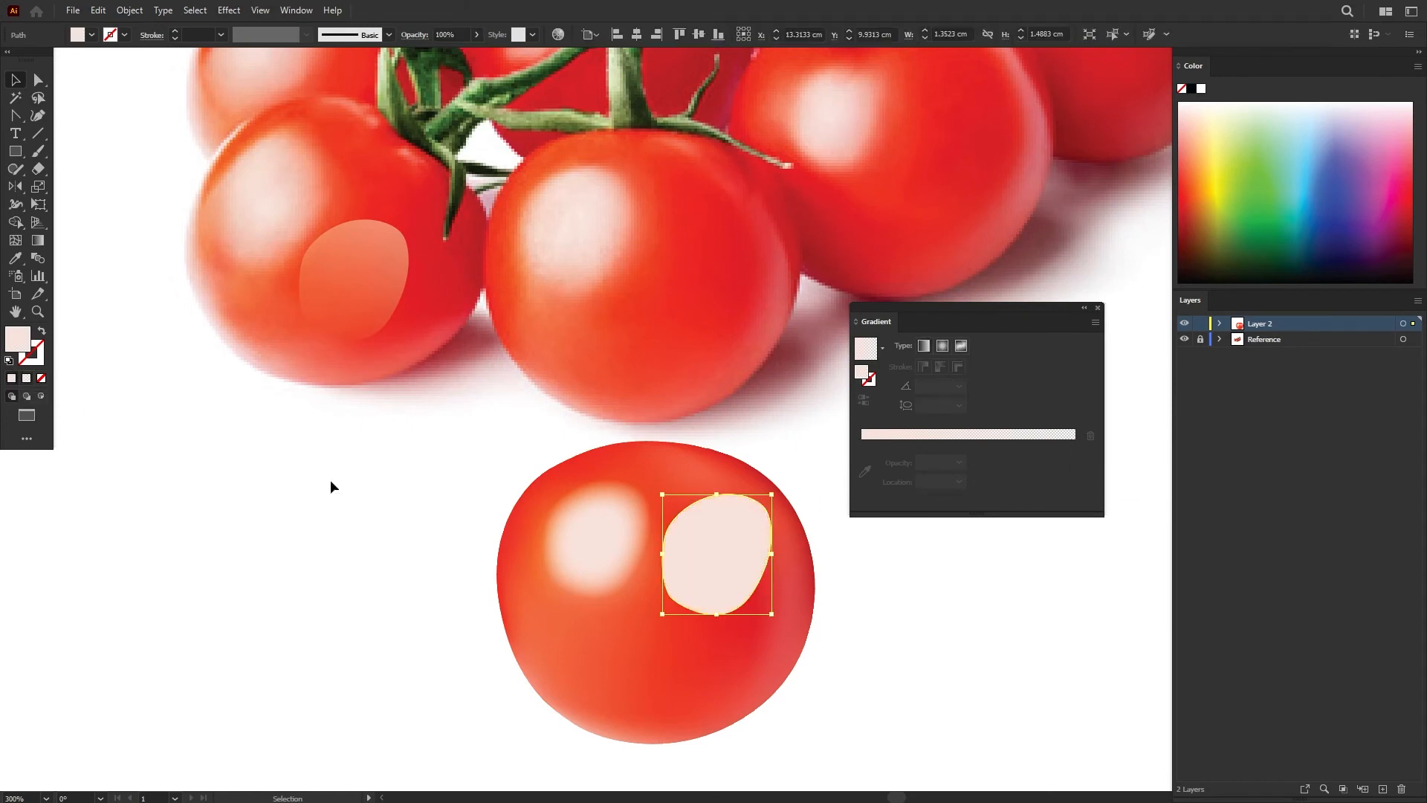
drag(723, 537, 716, 540)
Apply a Gaussian Blur with a radius of 10.8298 pixels to the second solid highlight shape.
click(229, 11)
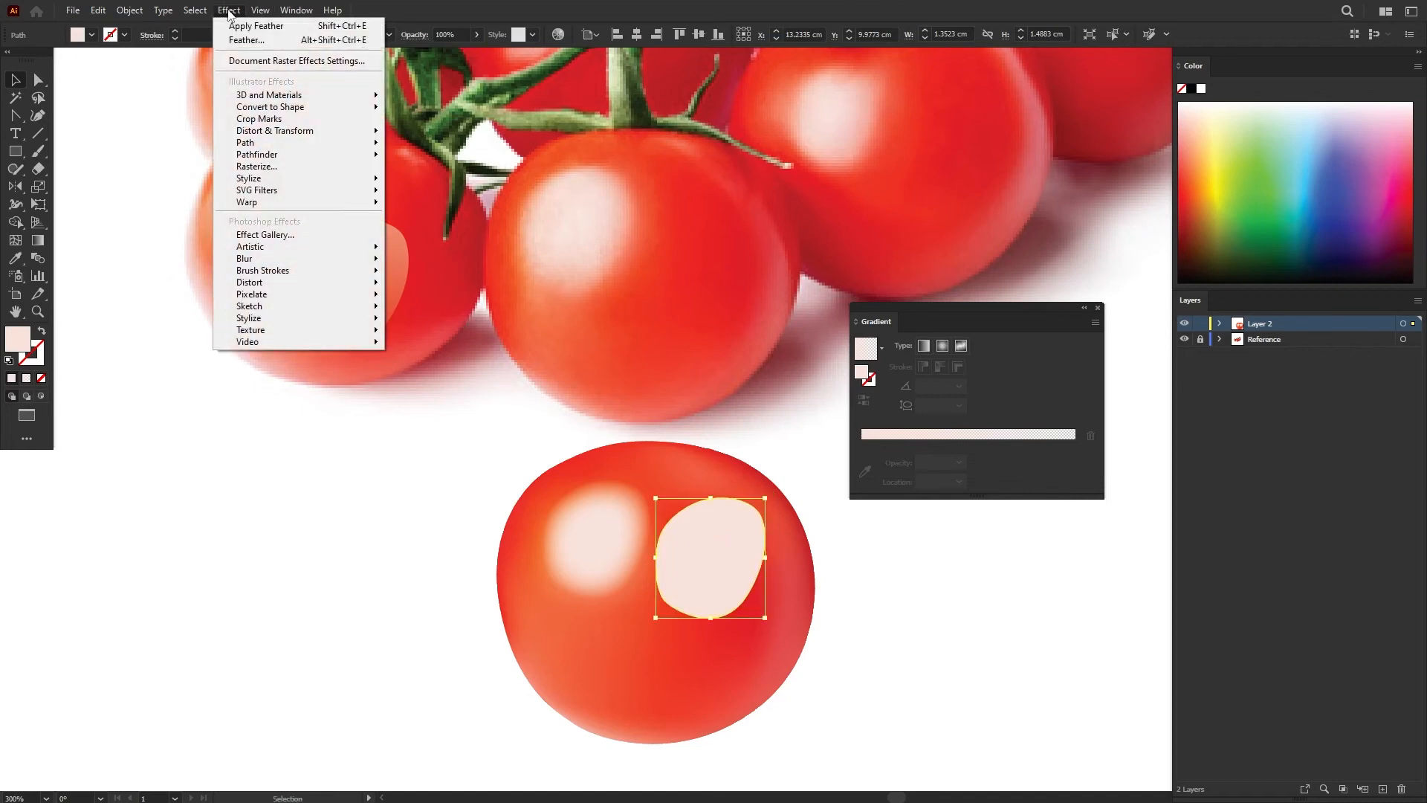
mouse_move(289, 260)
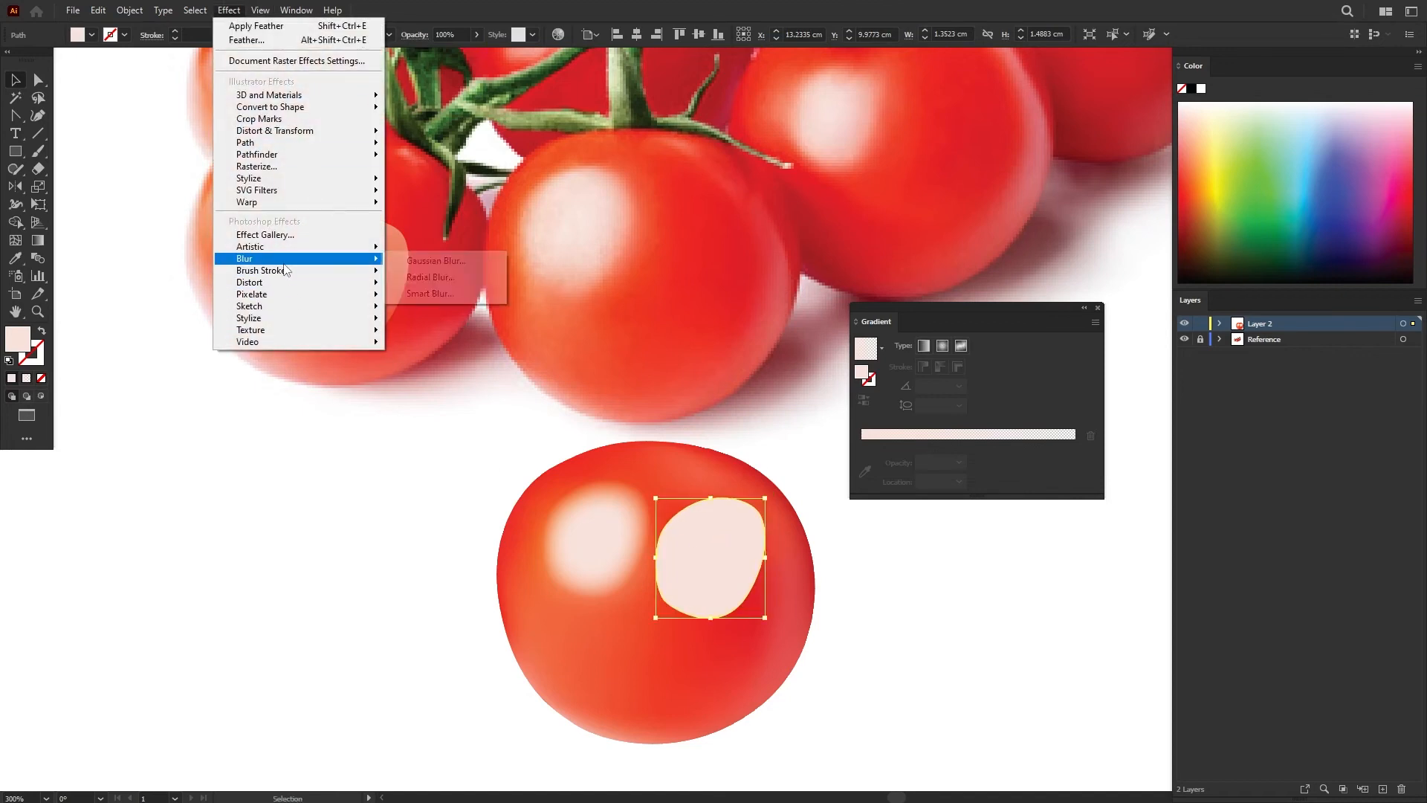
click(421, 261)
drag(847, 183, 837, 185)
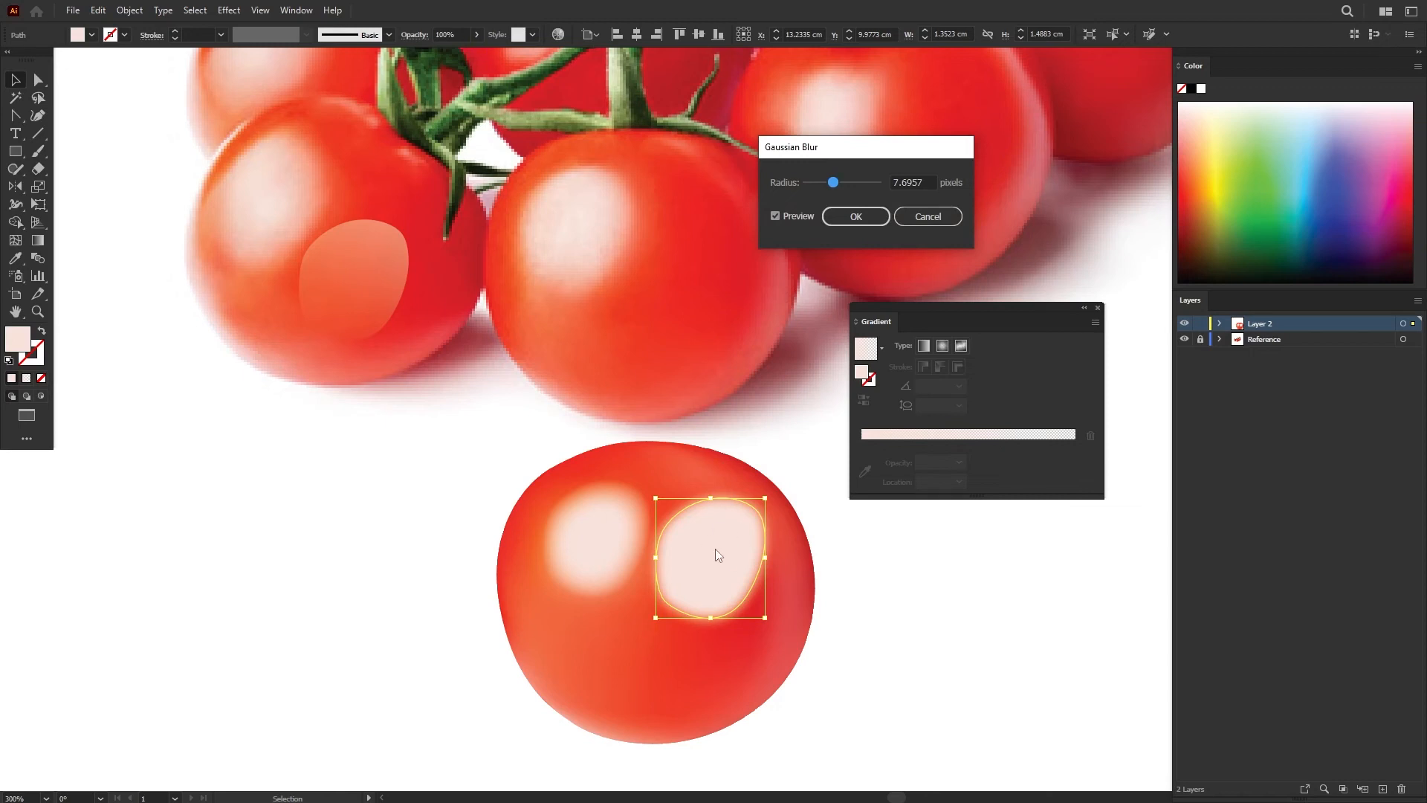
drag(822, 183, 845, 185)
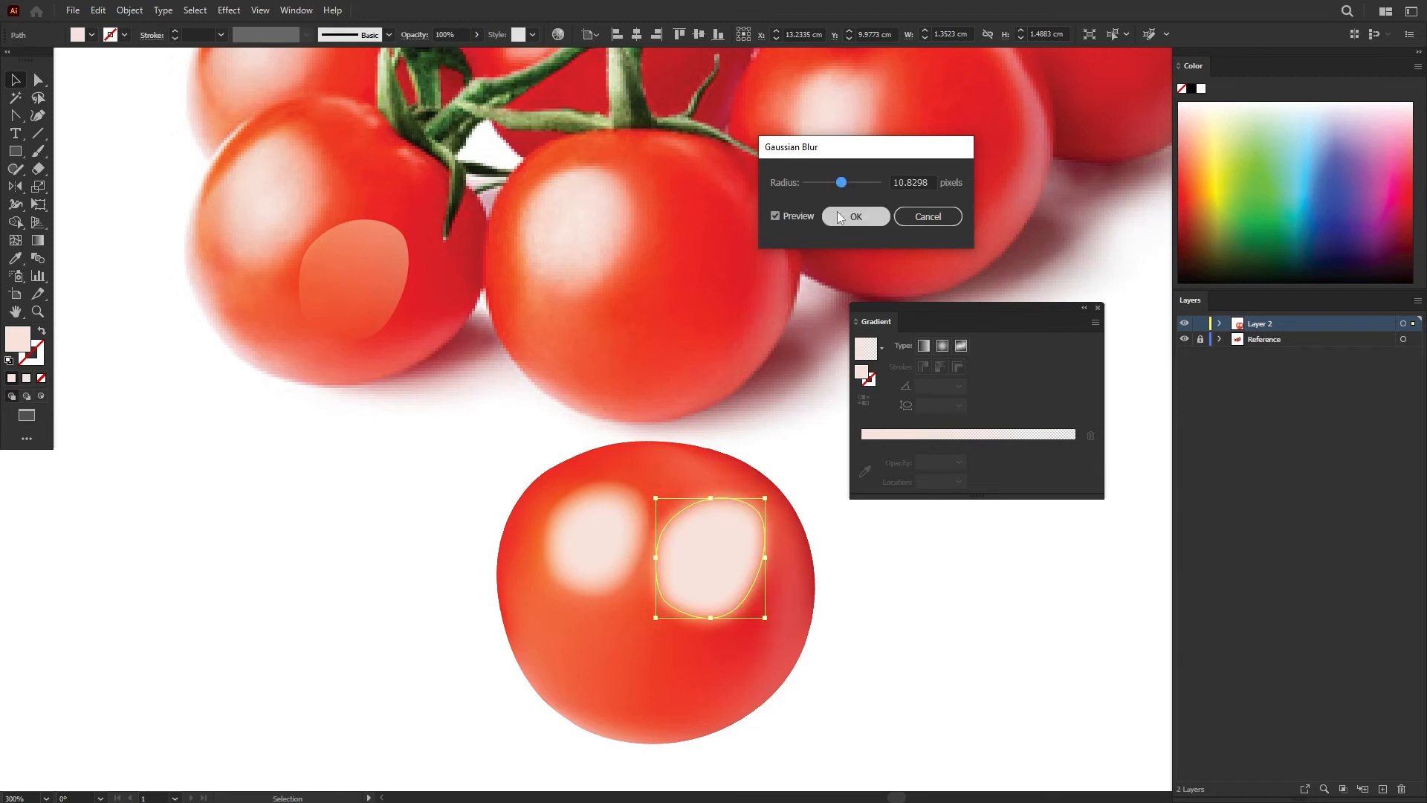
click(855, 216)
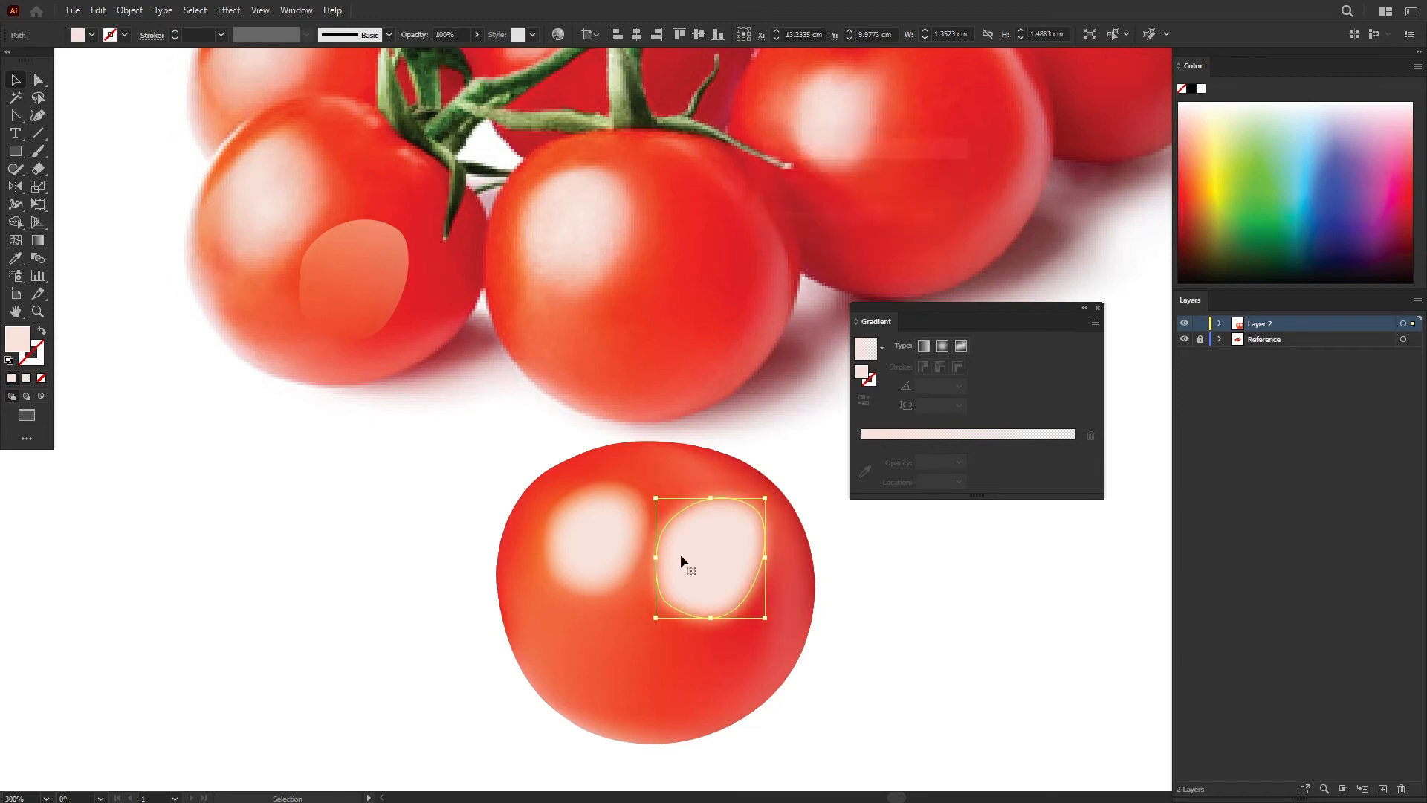
click(815, 498)
Shift the blurred highlight slightly down the tomato and lower its opacity to about 65%.
drag(706, 560, 700, 571)
click(476, 34)
drag(451, 54, 453, 53)
click(795, 424)
click(805, 647)
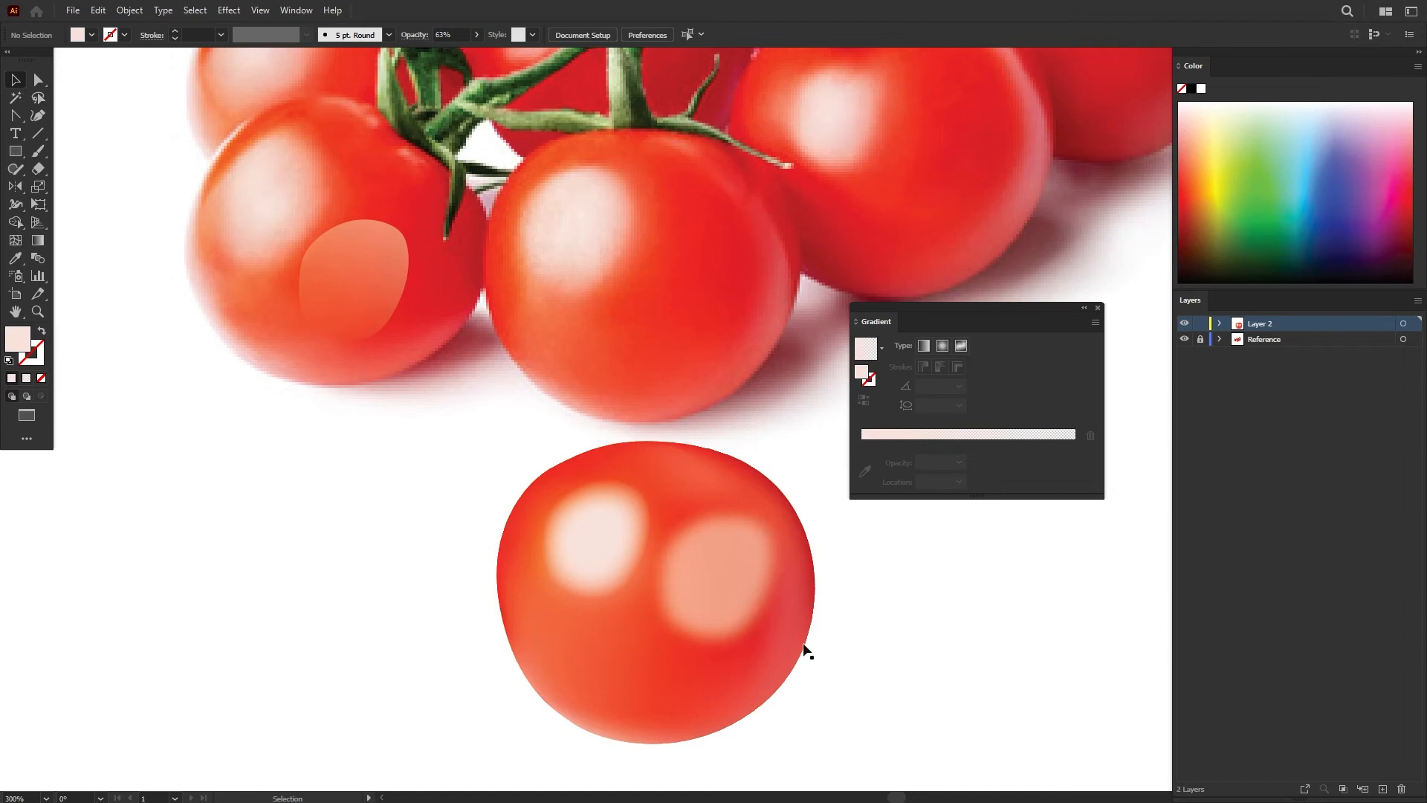
Move the blurred and the feathered highlights off the mesh tomato onto the central reference tomato.
drag(714, 585, 714, 340)
drag(608, 513, 670, 293)
drag(612, 337, 640, 345)
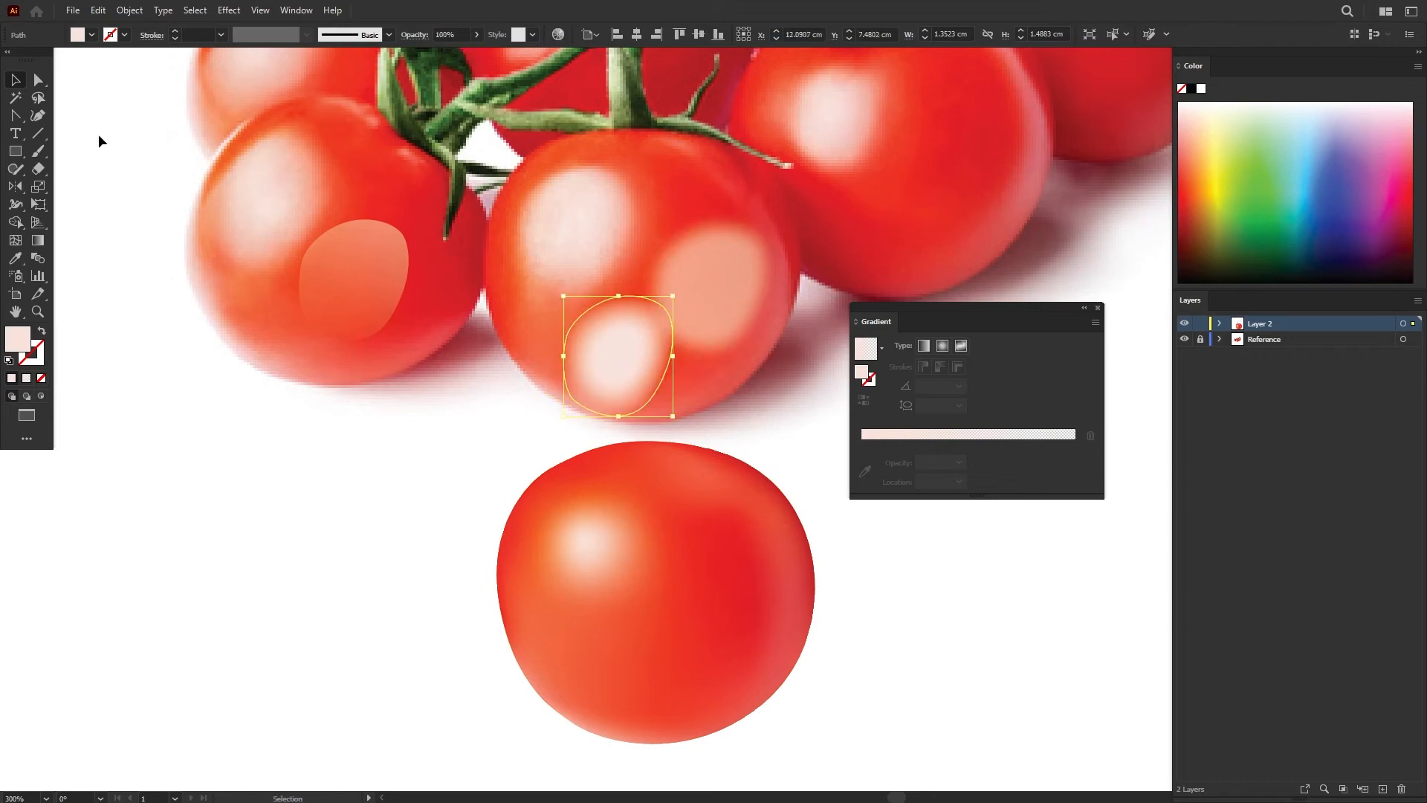
Place a plain solid pale pink copy of the highlight shape, without effects, over the mesh tomato's highlight.
key(ctrl+f)
key(ctrl+z)
drag(635, 571, 599, 537)
key(u)
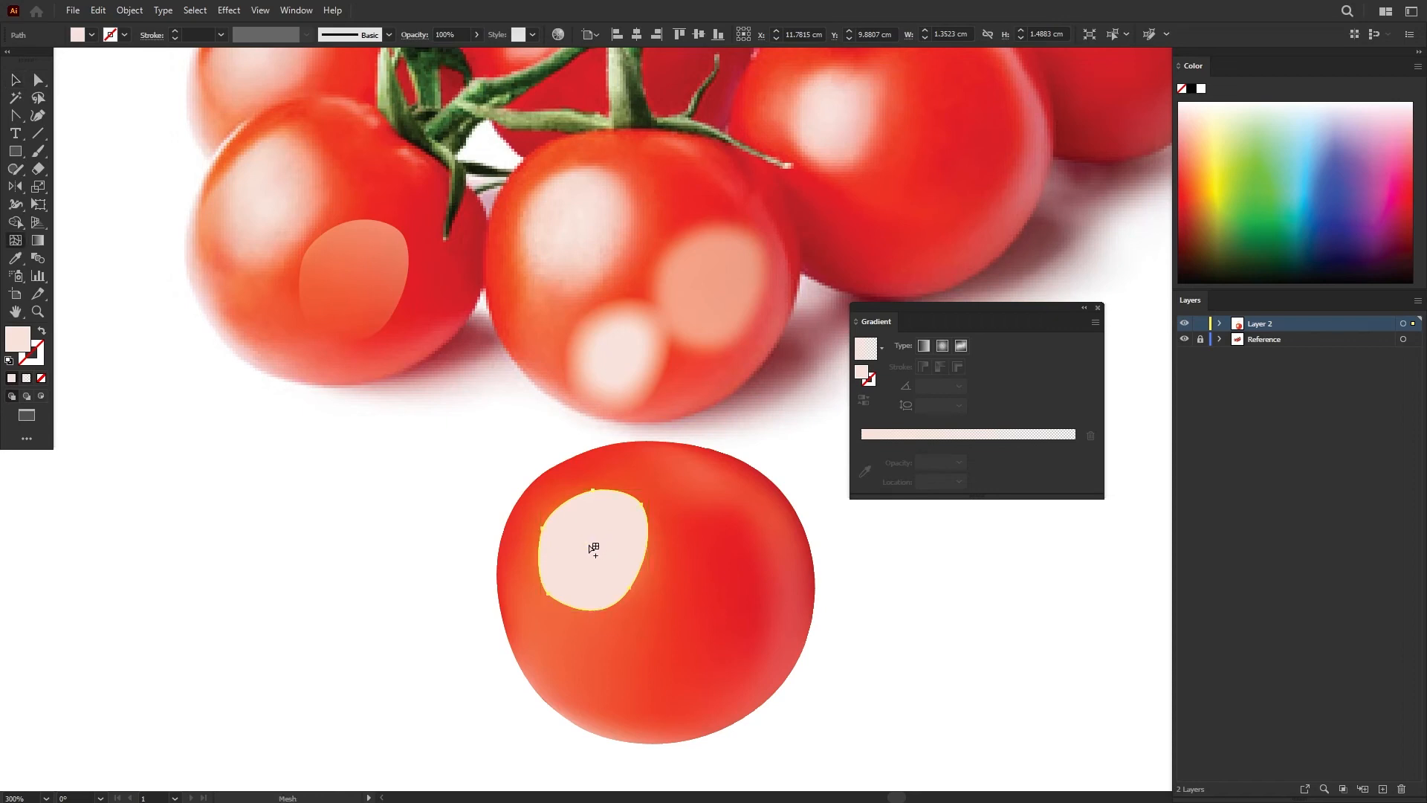
click(587, 548)
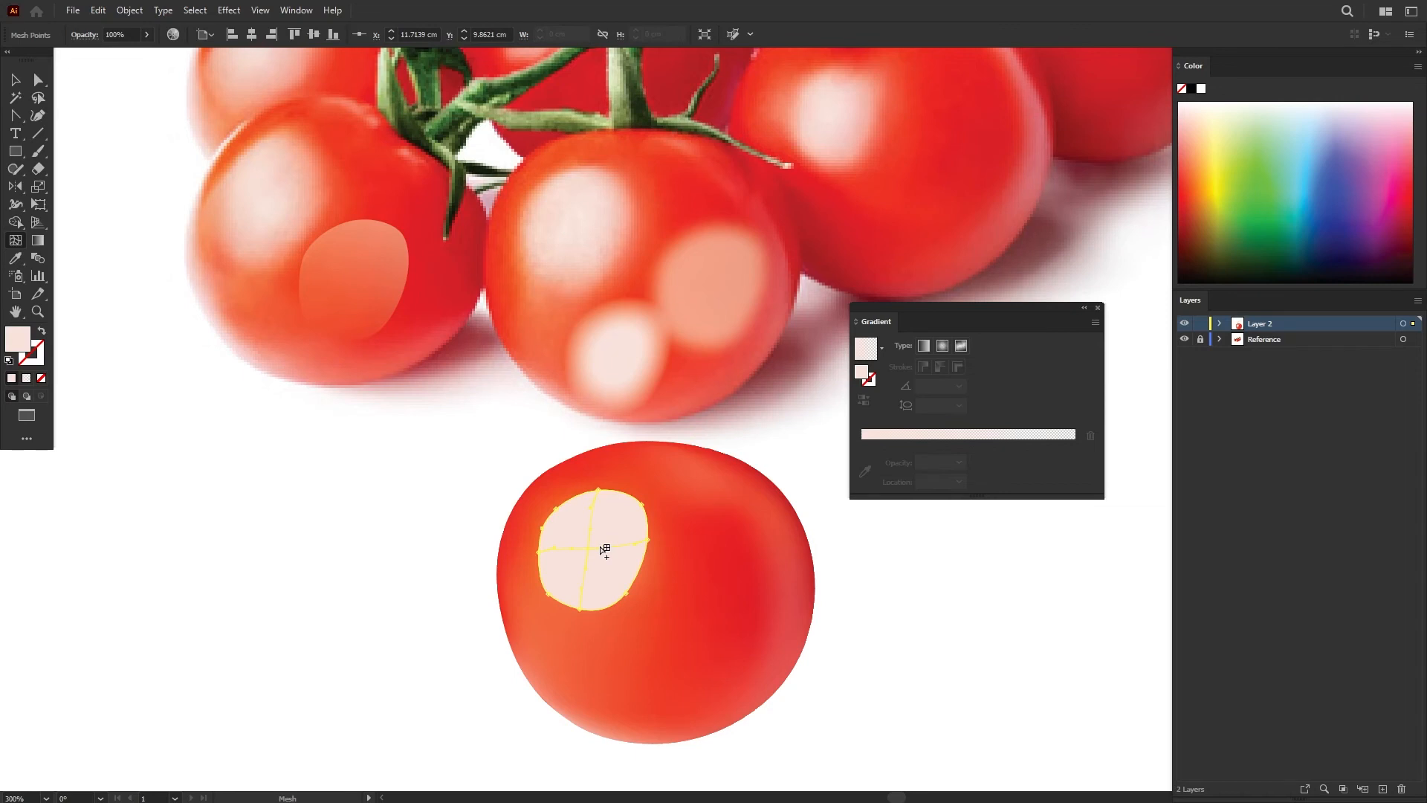
scroll(587, 546, up, 2)
scroll(611, 286, down, 1)
drag(600, 256, 598, 463)
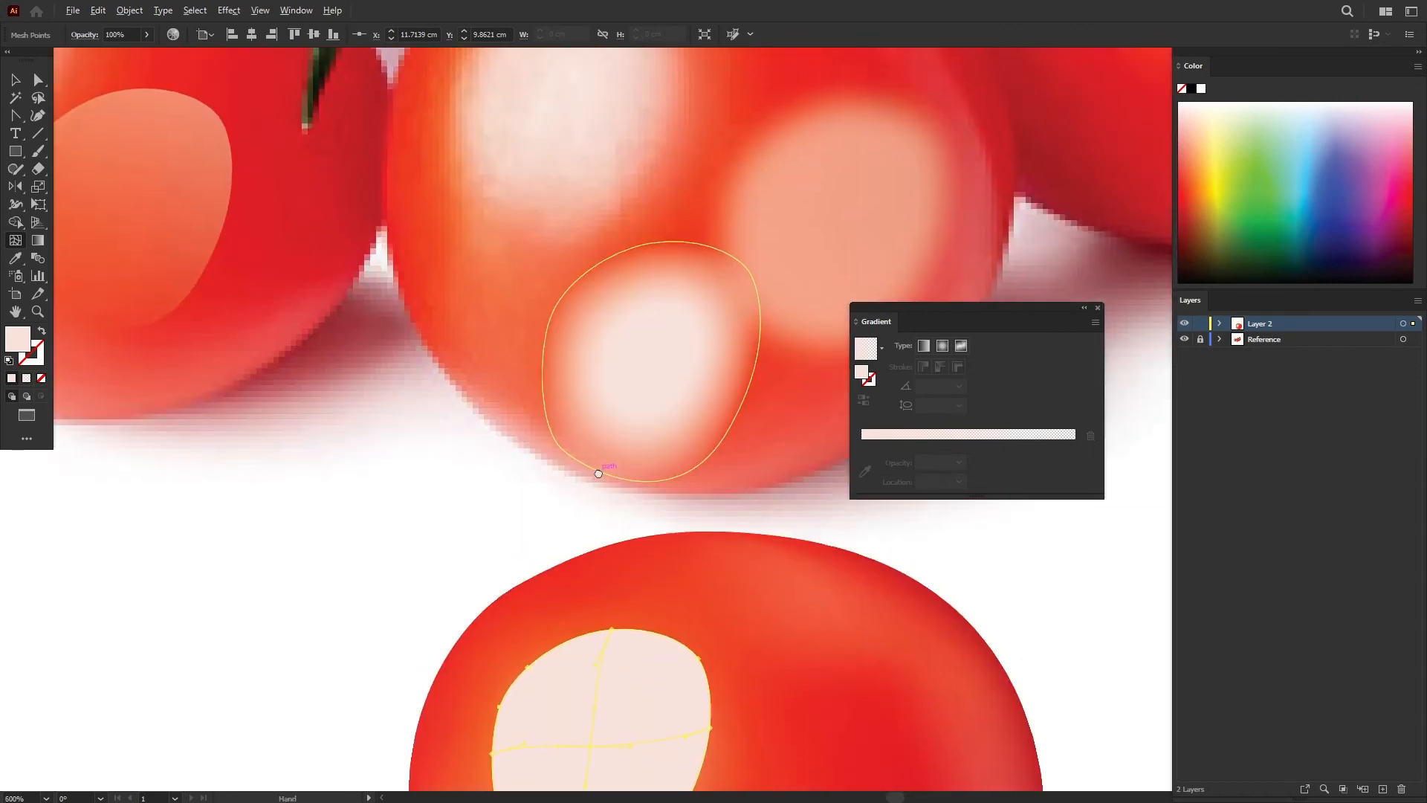
scroll(598, 463, down, 1)
key(ctrl+z)
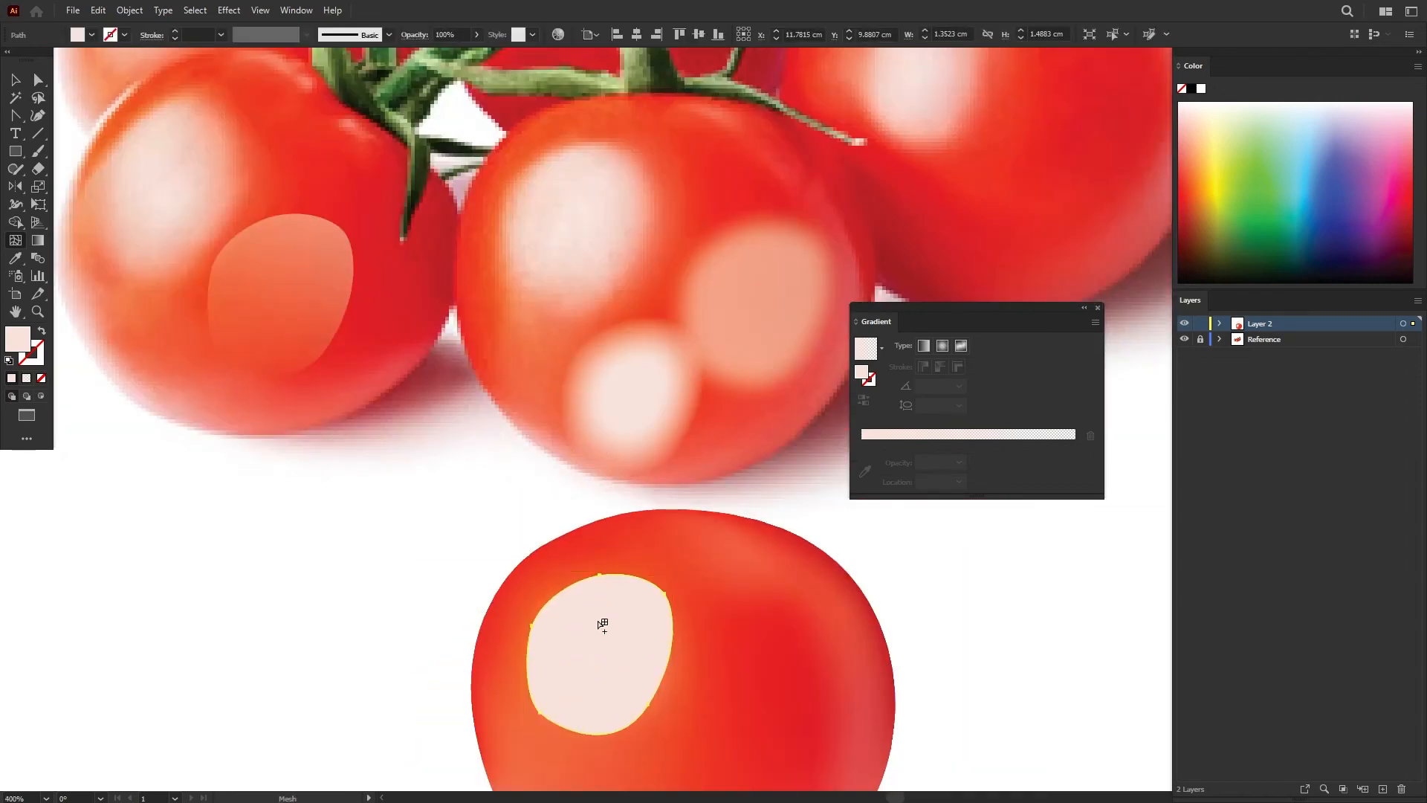
Turn the plain highlight into a gradient mesh by adding an upper and a lower mesh point along its middle.
click(599, 625)
click(589, 685)
key(a)
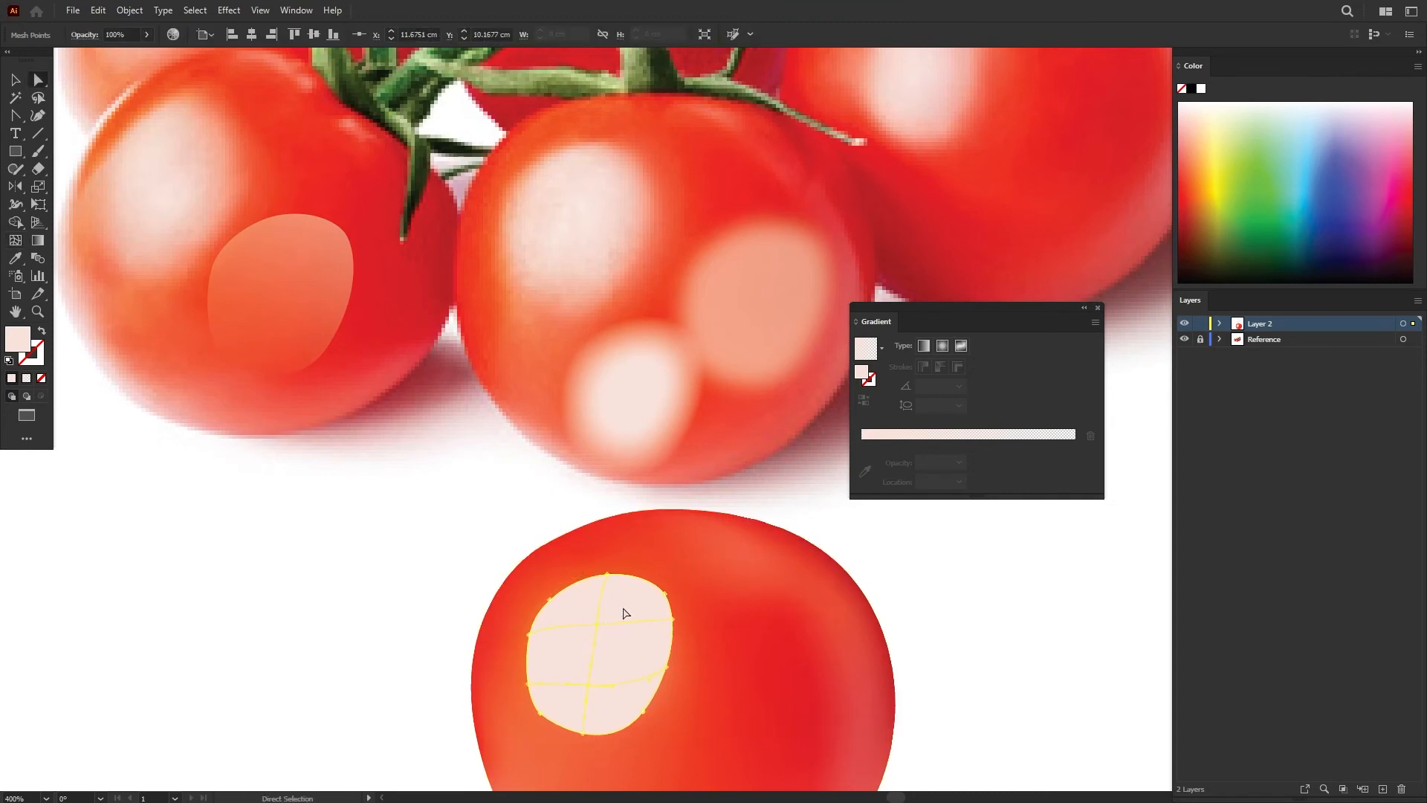
Recolour the highlight mesh's inner and edge points one by one with pinks sampled from matching spots of the reference highlight.
click(642, 710)
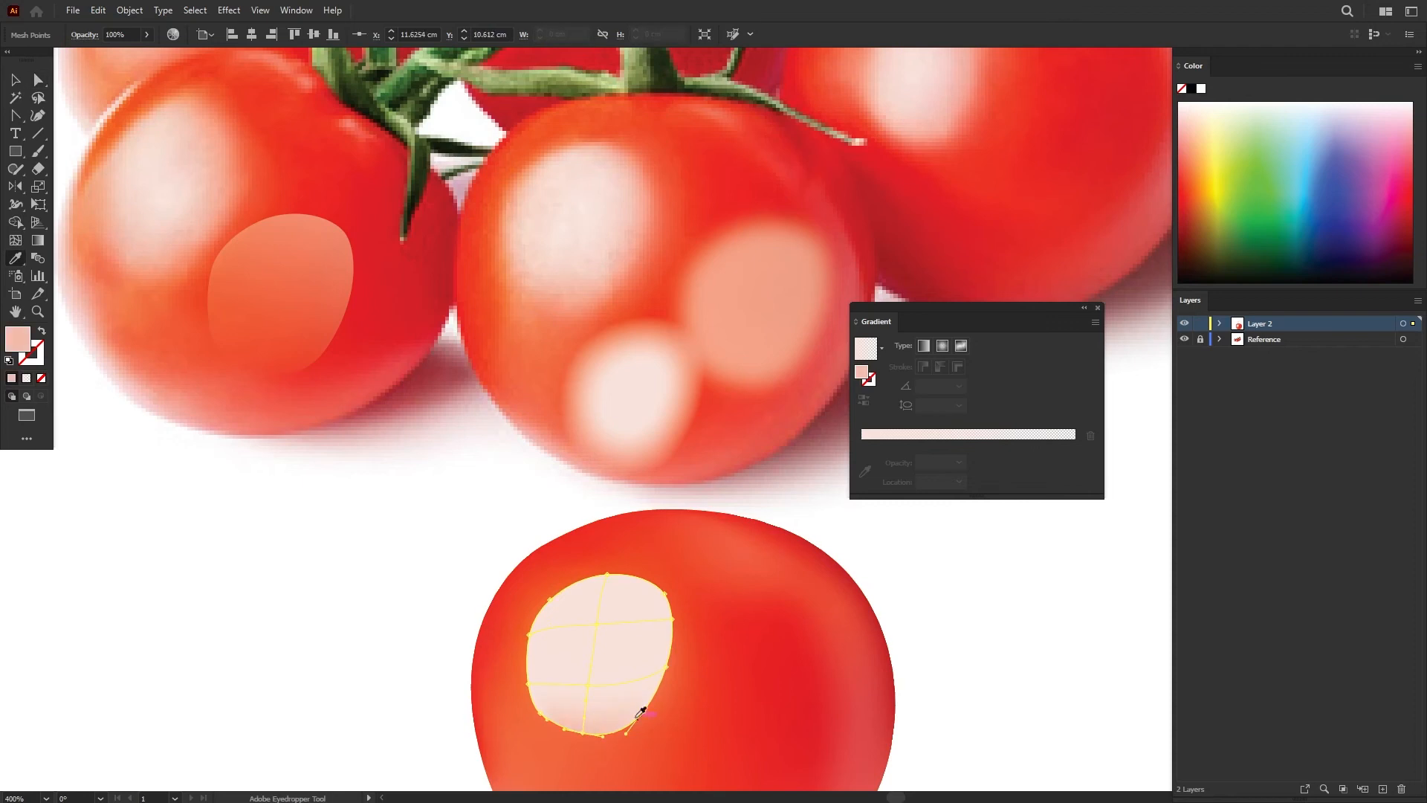
ctrl+click(529, 684)
click(581, 385)
ctrl+click(588, 684)
click(562, 252)
ctrl+click(596, 624)
click(571, 186)
ctrl+click(672, 619)
click(631, 183)
ctrl+click(529, 635)
click(491, 214)
ctrl+click(607, 575)
click(578, 152)
ctrl+click(665, 667)
click(639, 210)
Colour one more highlight mesh point with a tone sampled near the reference highlight's edge and reselect the whole highlight mesh.
key(v)
drag(587, 693, 560, 660)
click(561, 659)
ctrl+click(562, 652)
key(i)
click(510, 239)
key(v)
click(564, 611)
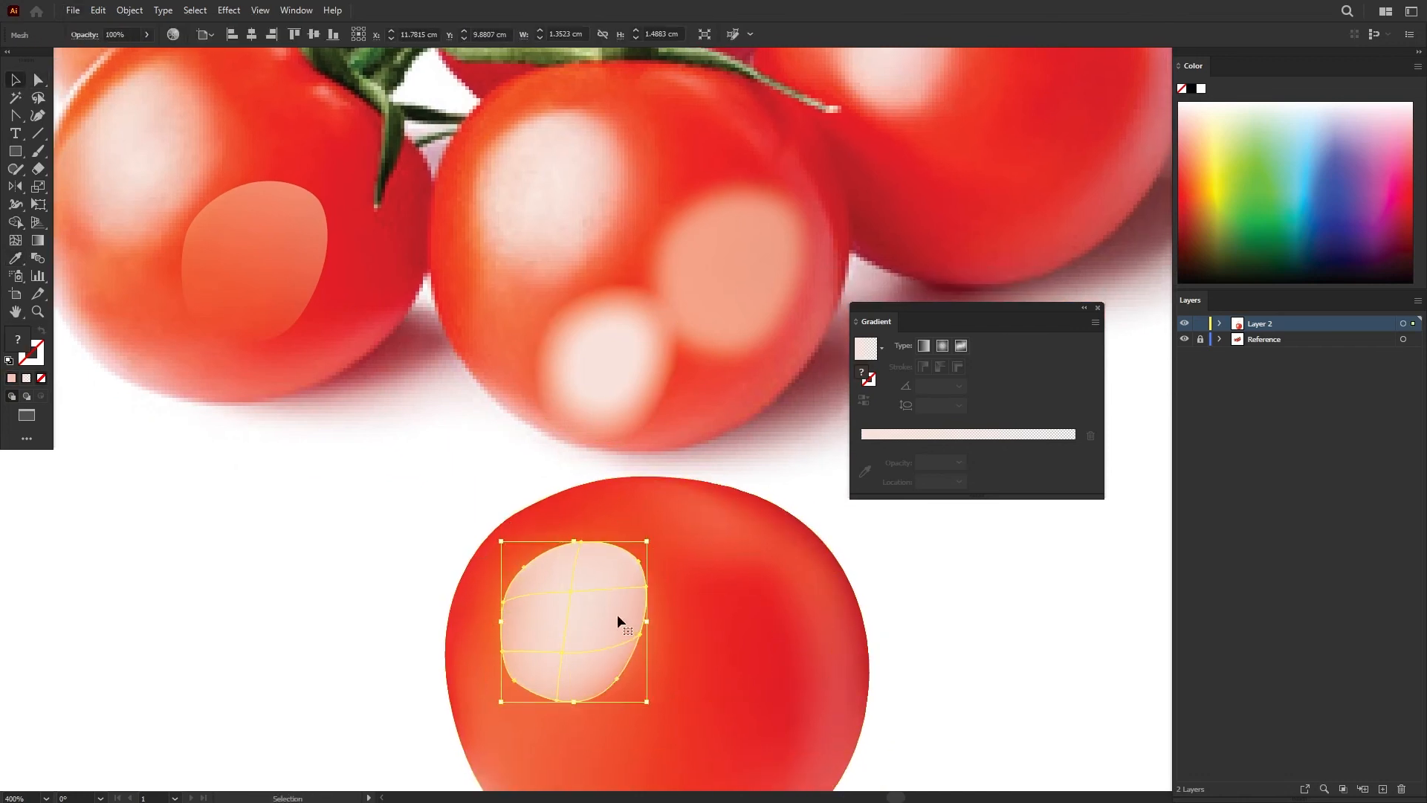
Try to select the highlight mesh's outline points with the Lasso tool.
scroll(618, 611, down, 2)
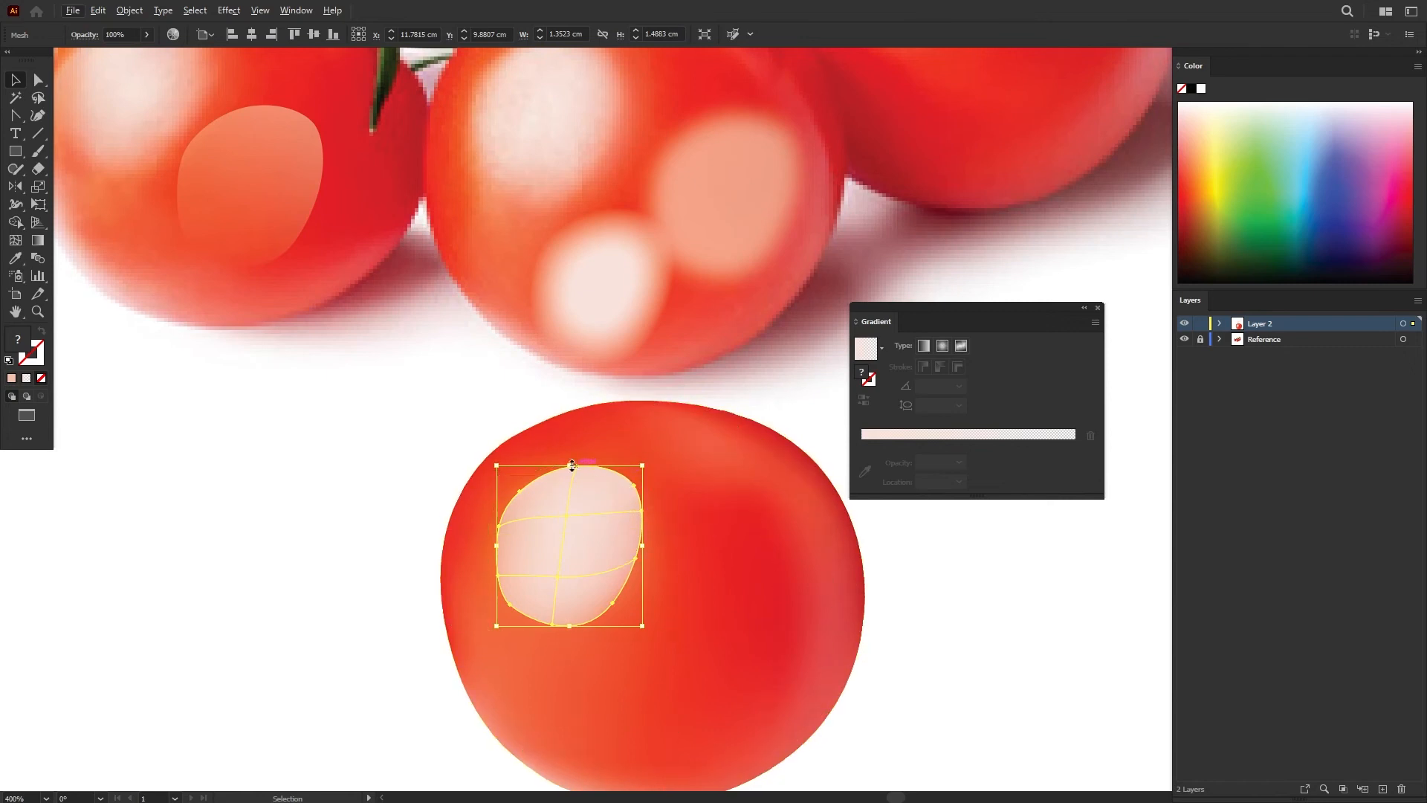
key(q)
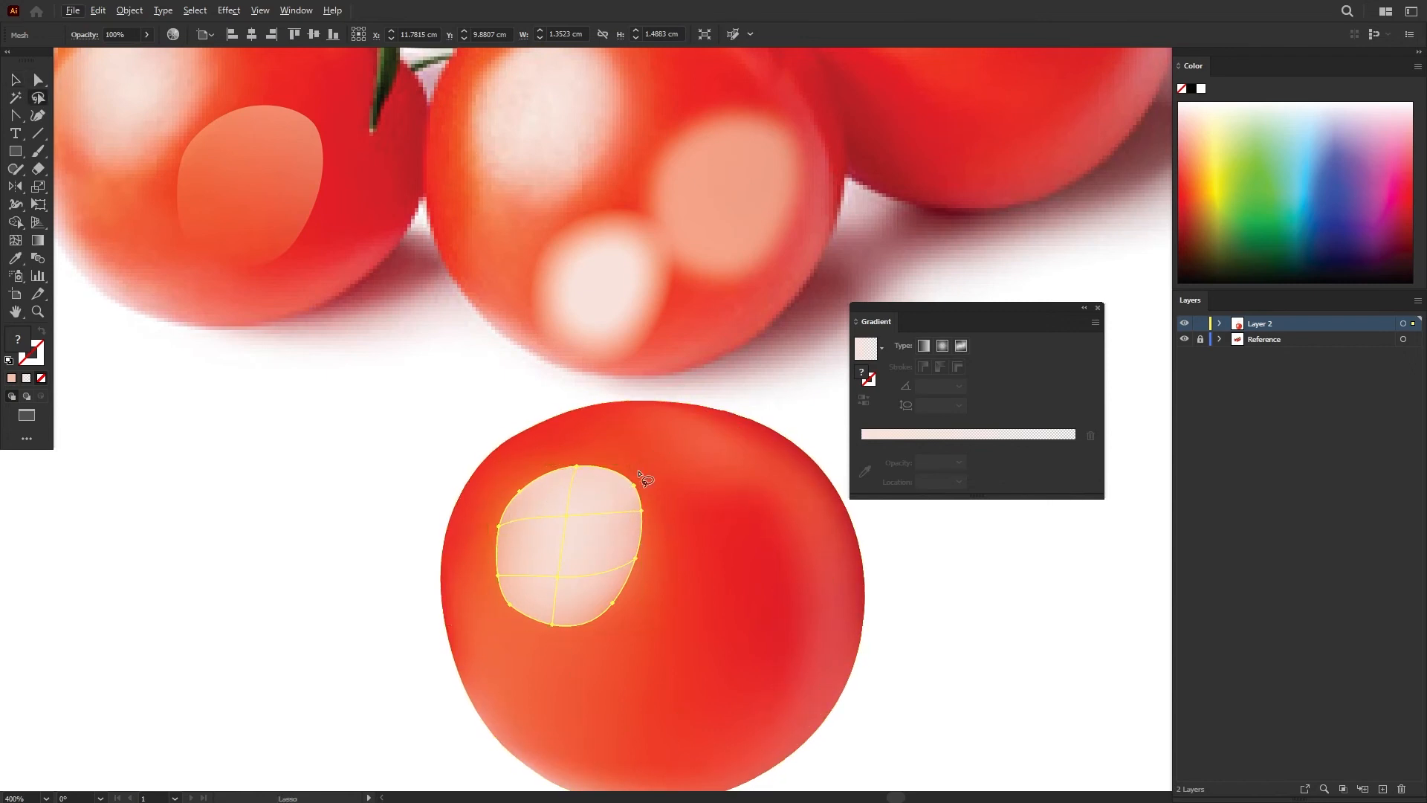
mouse_move(636, 470)
mouse_down()
mouse_move(613, 489)
mouse_move(617, 573)
mouse_move(584, 609)
mouse_move(495, 566)
mouse_move(505, 632)
mouse_move(605, 643)
mouse_move(665, 570)
mouse_move(666, 476)
mouse_move(625, 472)
mouse_up()
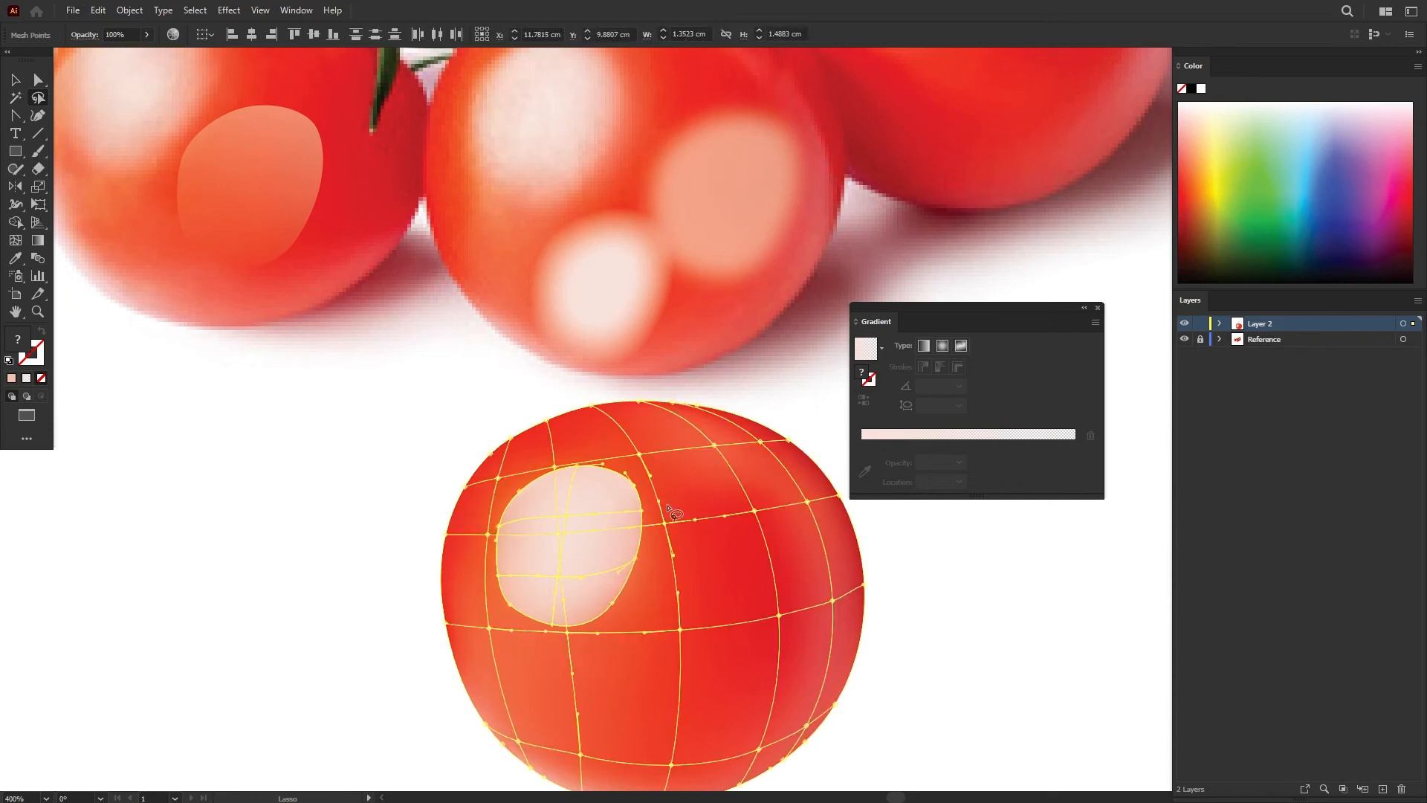
key(v)
click(434, 442)
click(602, 522)
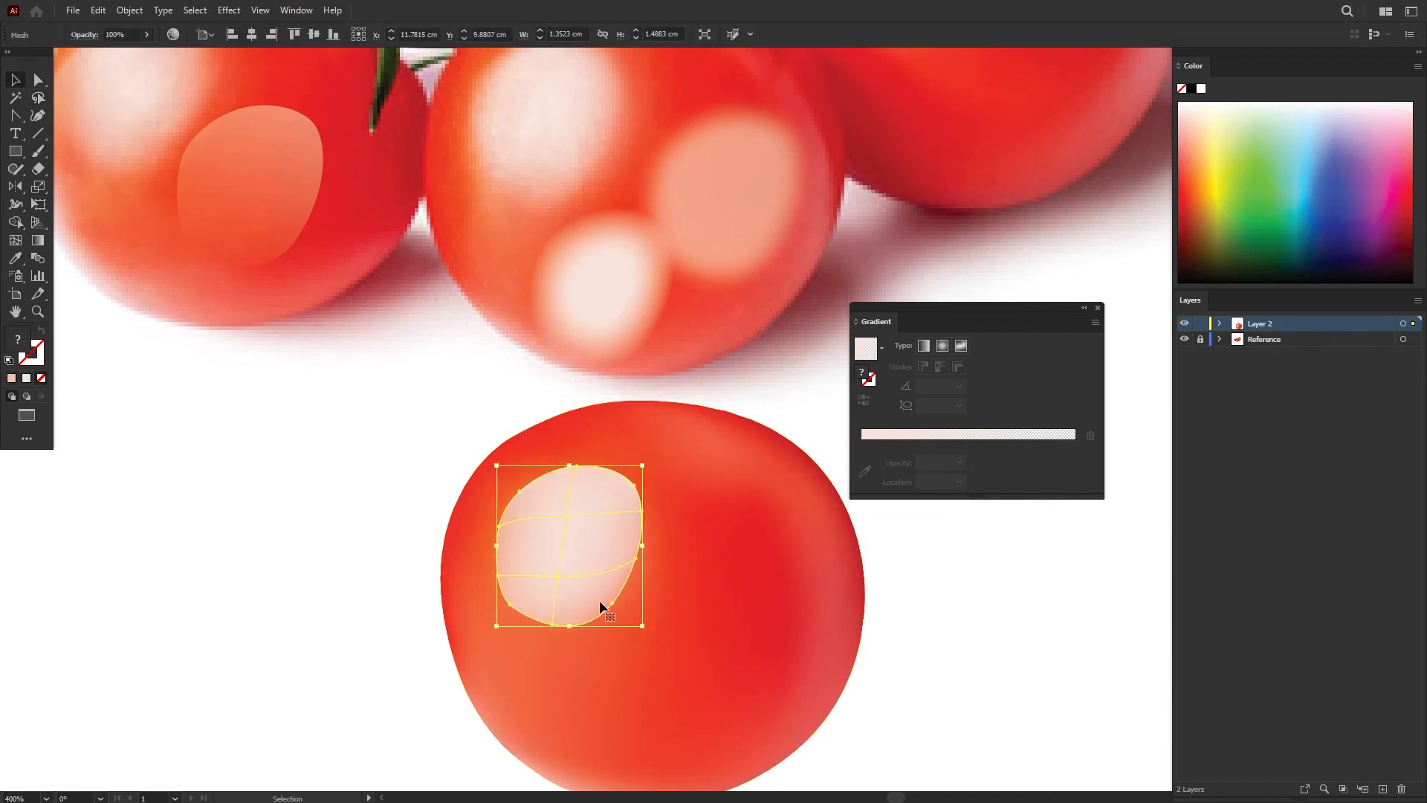
Isolate the highlight mesh on the drawn tomato and select its outer edge points with the Lasso tool.
double_click(612, 535)
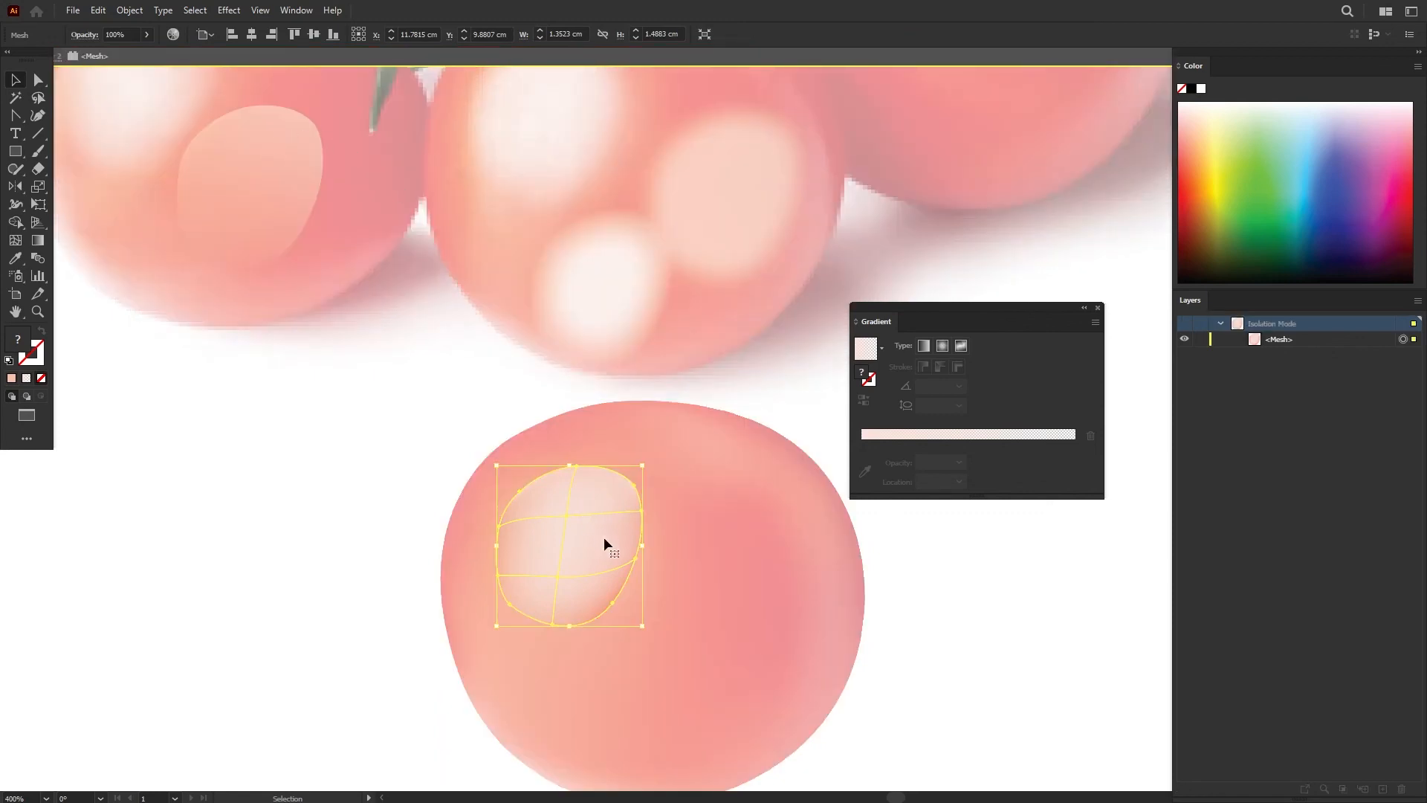
key(q)
mouse_move(644, 474)
mouse_down()
mouse_move(611, 563)
mouse_move(593, 594)
mouse_move(533, 592)
mouse_move(511, 565)
mouse_move(482, 590)
mouse_move(544, 646)
mouse_move(653, 593)
mouse_move(660, 511)
mouse_move(643, 476)
mouse_up()
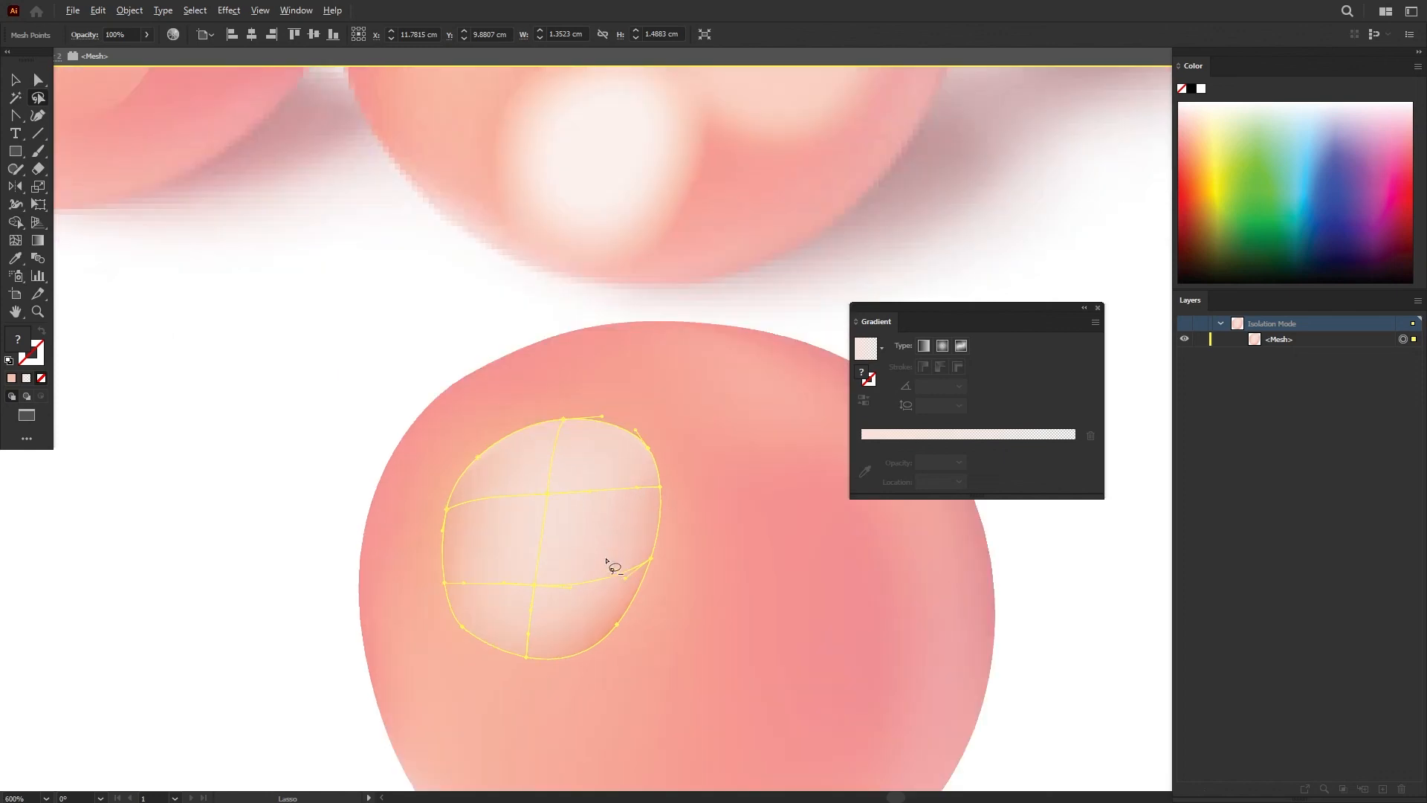
scroll(605, 567, up, 1)
mouse_move(665, 472)
mouse_down()
mouse_move(605, 574)
mouse_move(496, 620)
mouse_move(454, 562)
mouse_move(401, 615)
mouse_move(498, 676)
mouse_move(666, 639)
mouse_move(695, 528)
mouse_move(660, 476)
mouse_up()
Show the Transparency settings and set the opacity of the selected edge points to 50%.
click(296, 11)
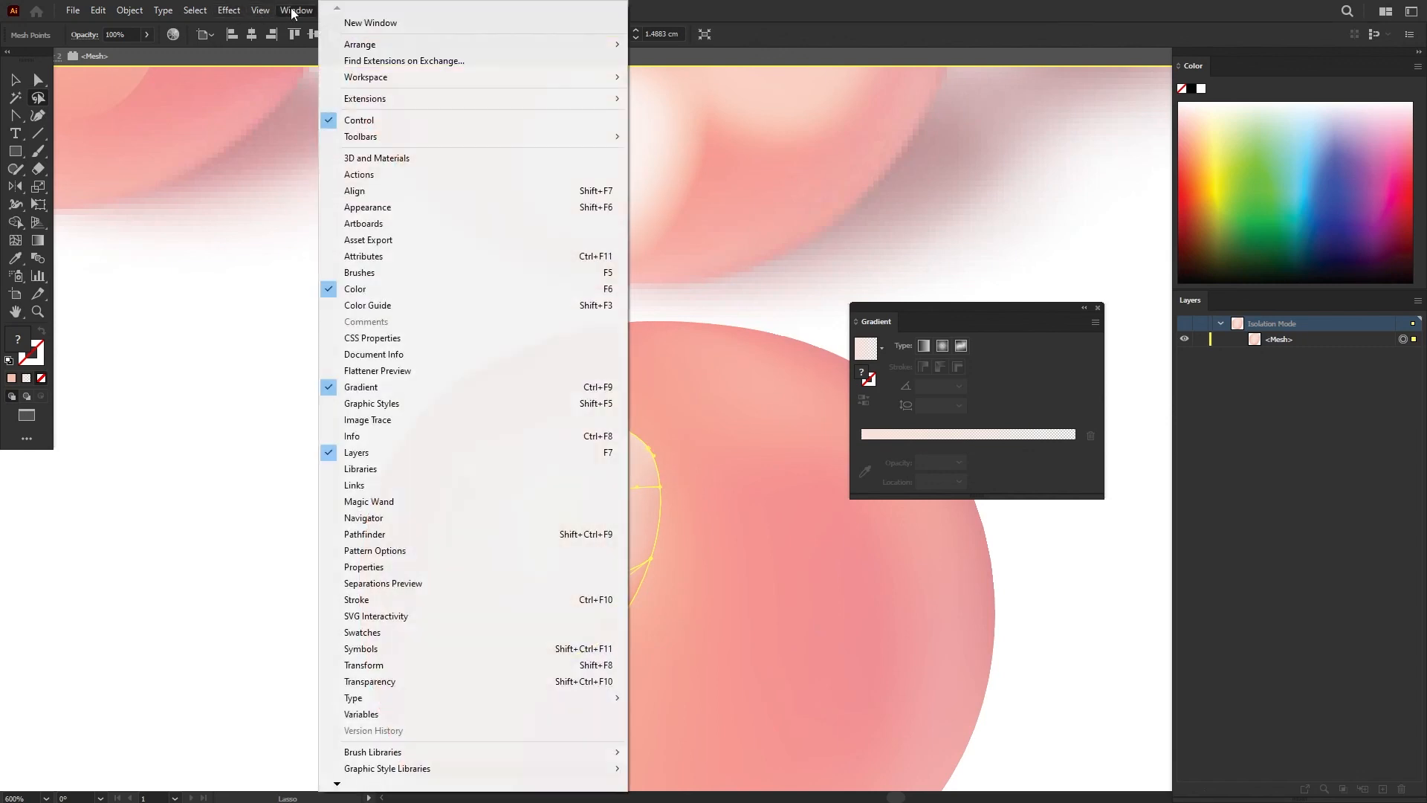
click(402, 678)
click(961, 200)
text(50)
key(Return)
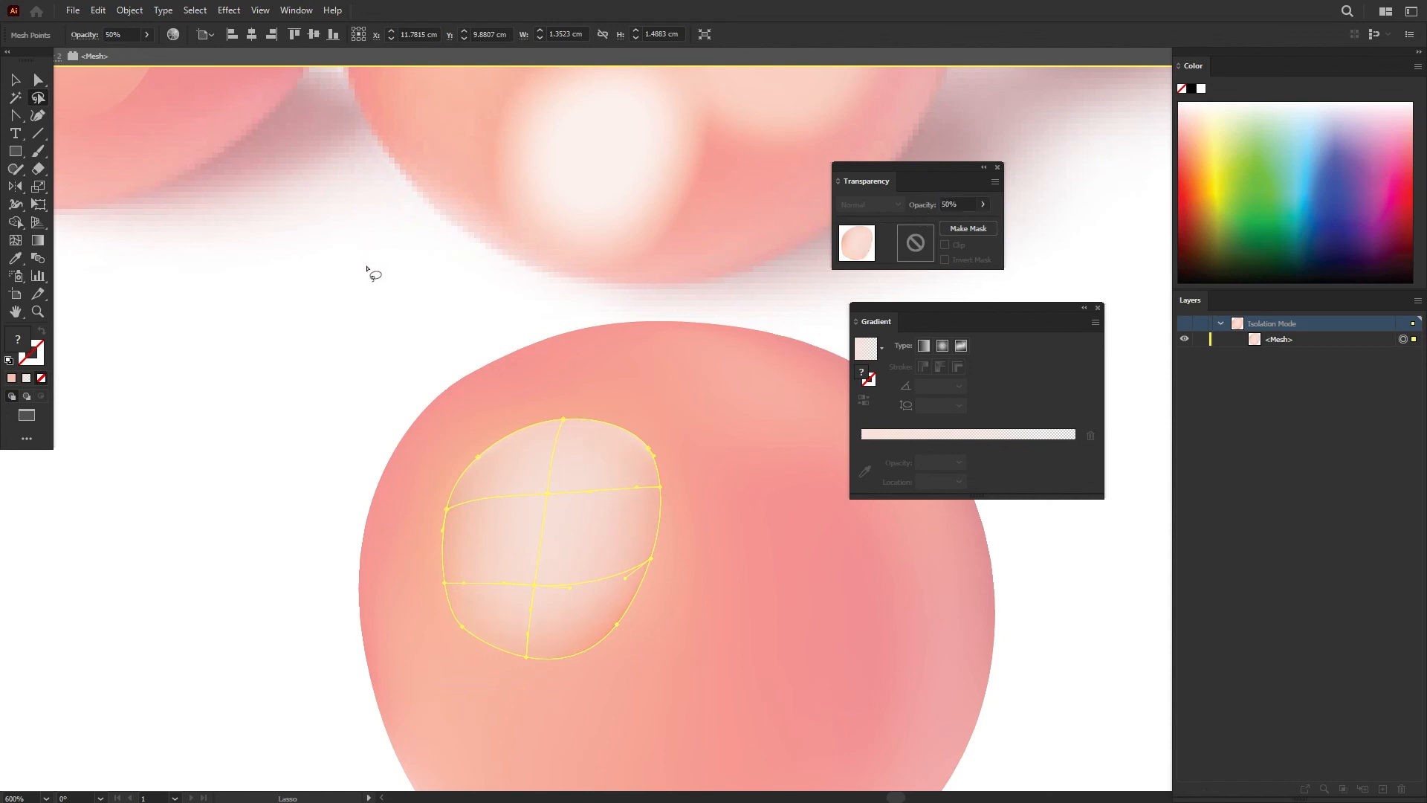
Leave isolation mode and lower the selected edge points' opacity, trying 10% and 40% before setting 10%.
key(Escape)
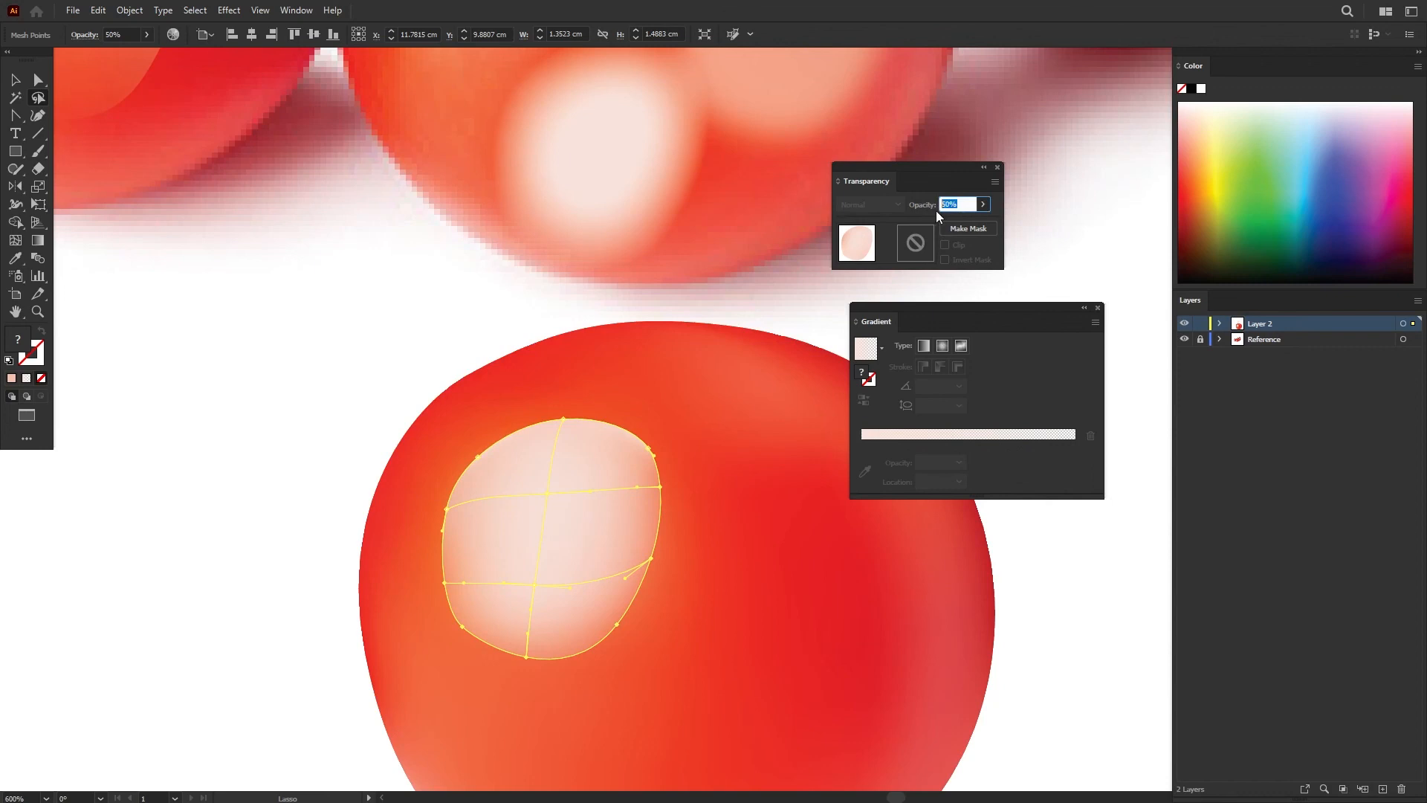
text(10)
key(Return)
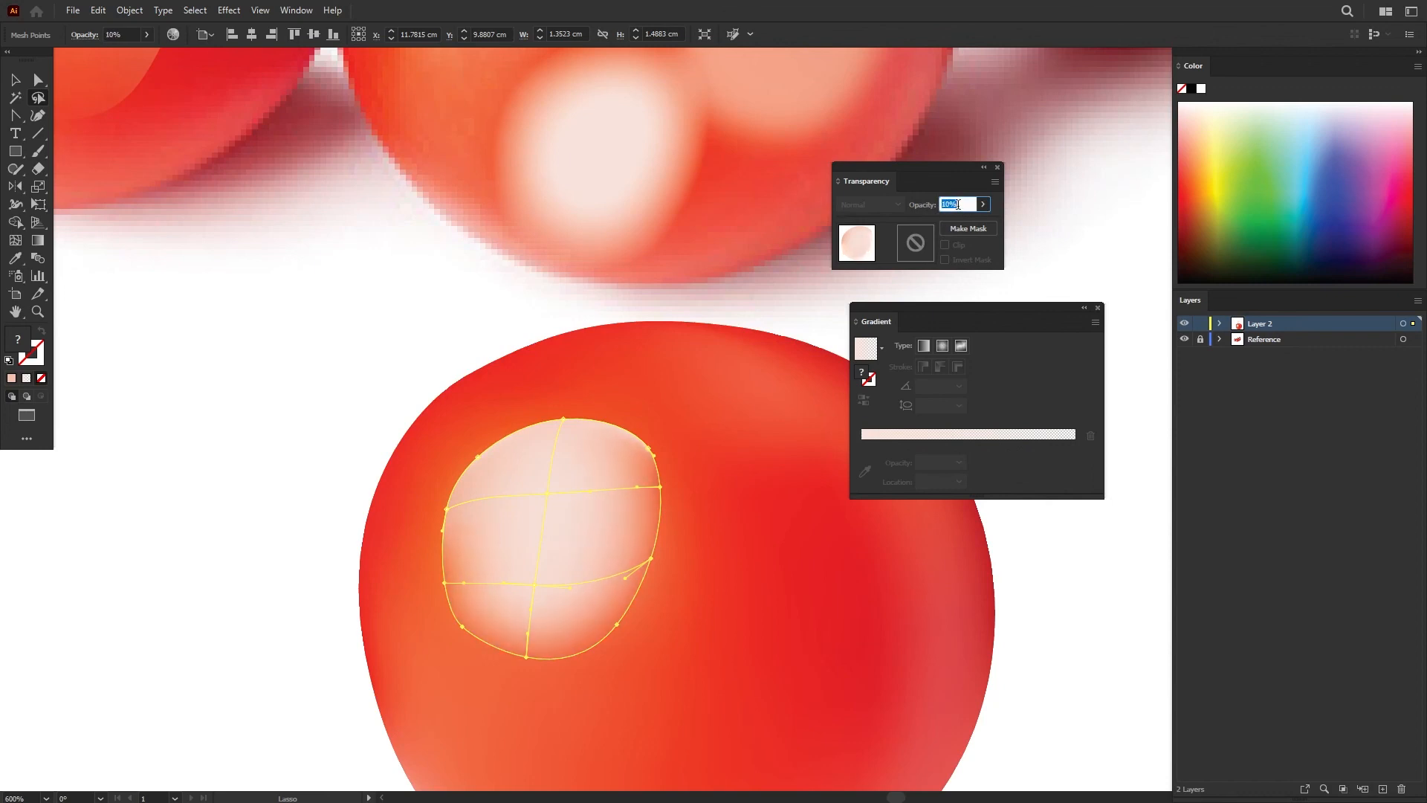
text(40)
key(Return)
text(10)
key(Return)
Deselect and reselect the highlight mesh, isolate it again and lasso its still opaque points along the upper edge.
click(16, 83)
click(235, 231)
click(581, 621)
click(327, 691)
click(582, 633)
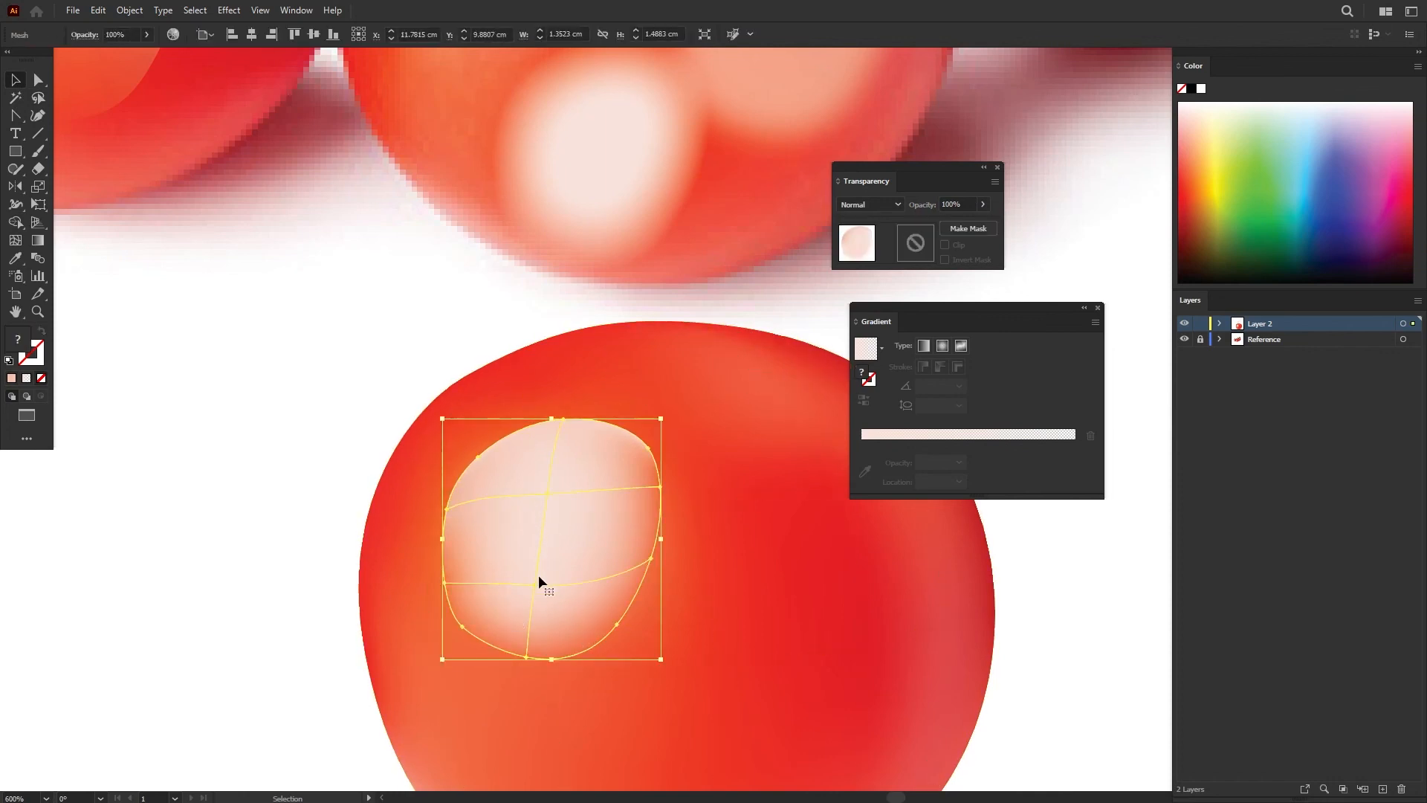
double_click(528, 546)
key(q)
mouse_move(538, 387)
mouse_down()
mouse_move(550, 446)
mouse_move(431, 533)
mouse_move(513, 397)
mouse_move(538, 388)
mouse_up()
mouse_move(646, 437)
mouse_down()
mouse_move(670, 481)
mouse_move(679, 419)
mouse_up()
Set the opacity of the selected upper edge points to 10%, leave isolation mode and deselect the mesh.
click(960, 204)
text(10)
key(Return)
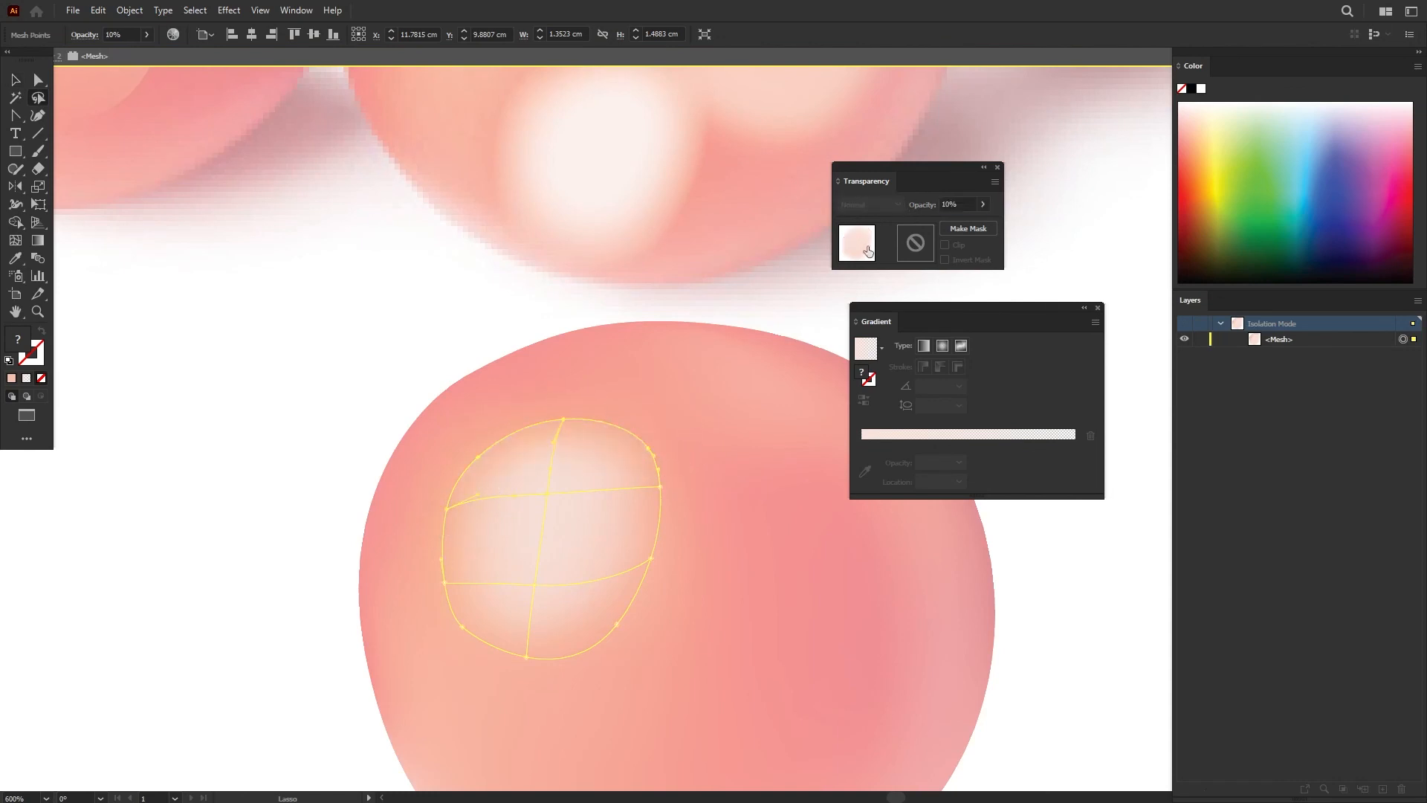
key(Escape)
click(16, 80)
click(349, 306)
scroll(484, 310, down, 2)
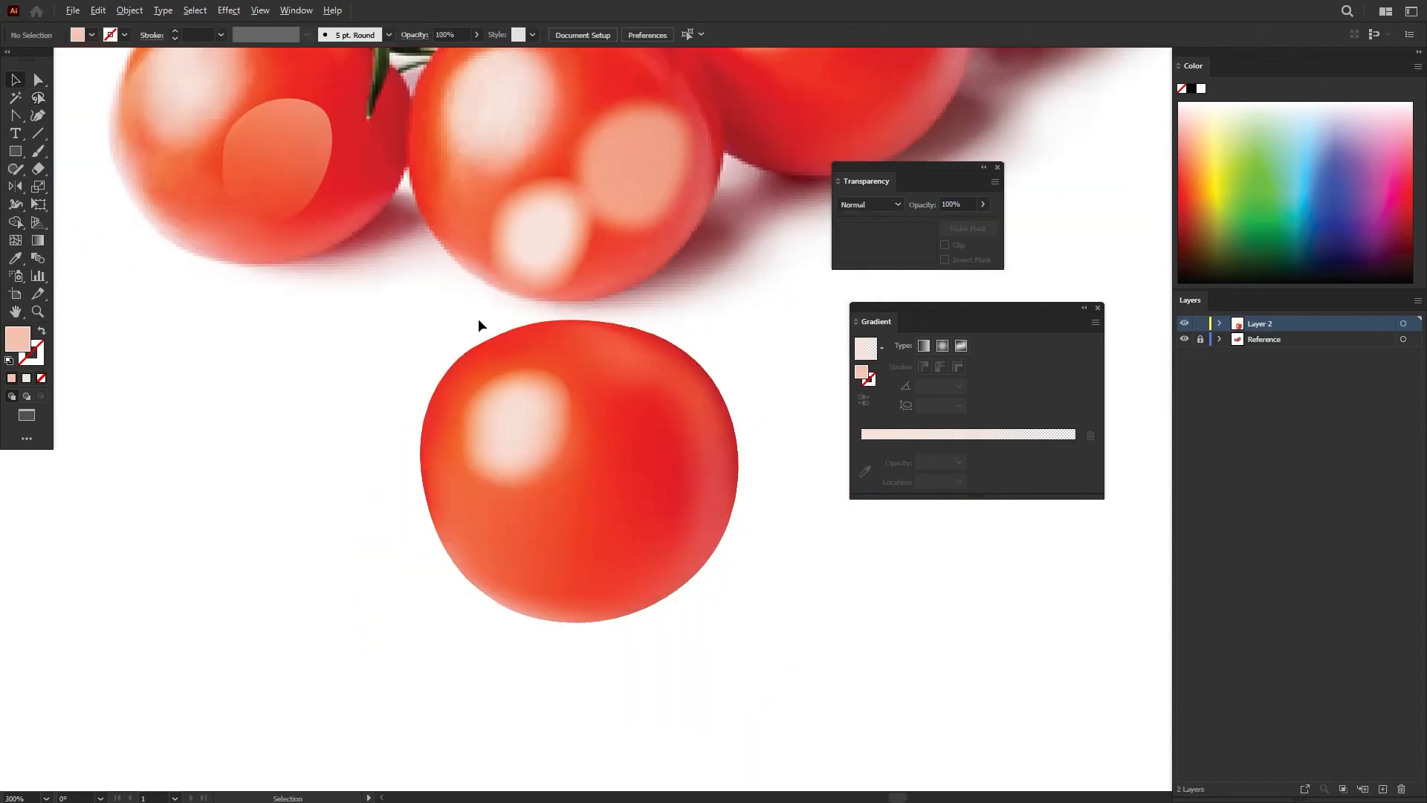
scroll(904, 593, down, 1)
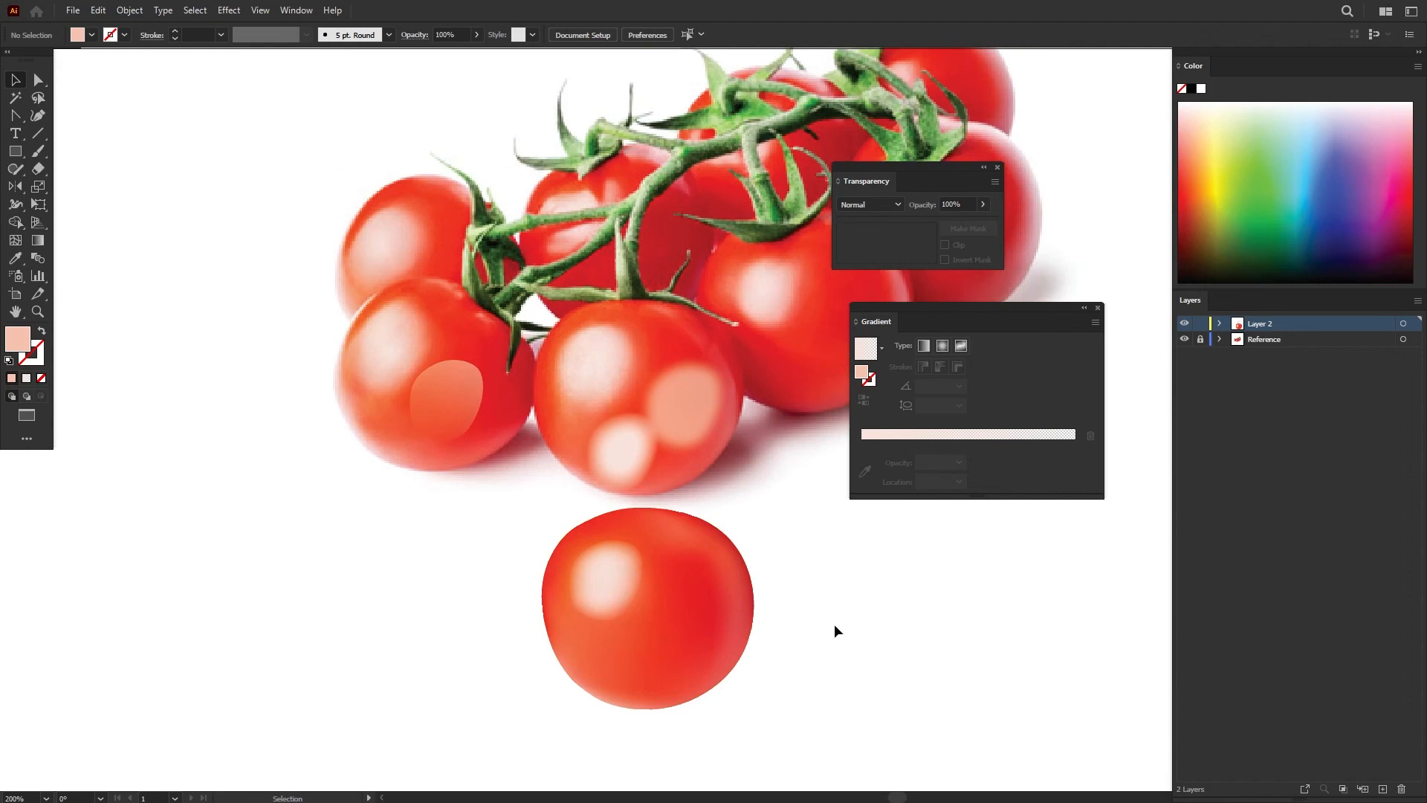
Move the feathered and blurred highlight shapes off the reference tomato onto the blank area beside the drawn tomato.
click(615, 579)
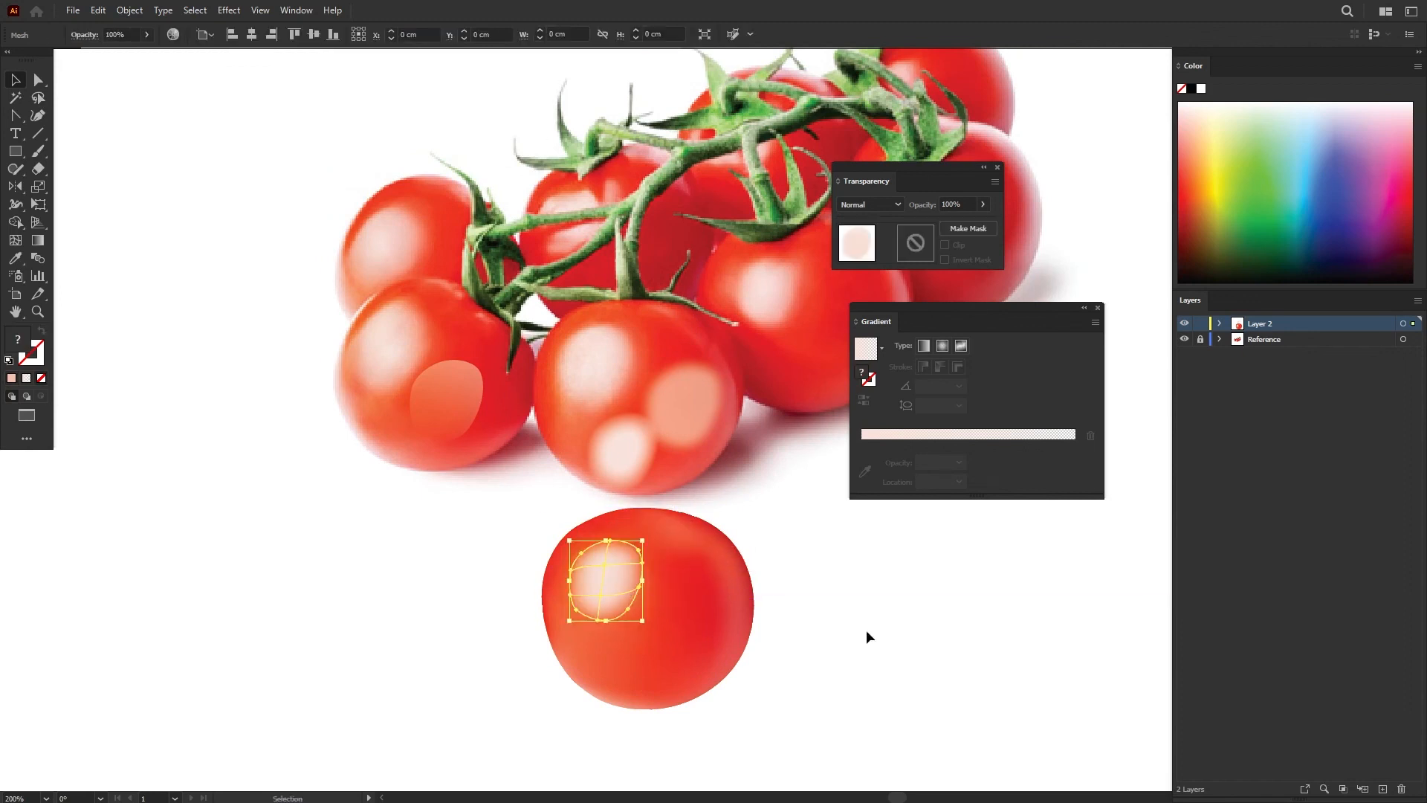
click(866, 631)
drag(672, 416, 485, 533)
click(607, 467)
Compare the shading and highlight of the drawn tomato with the reference tomato at several zoom levels and clear the selection.
scroll(699, 335, up, 4)
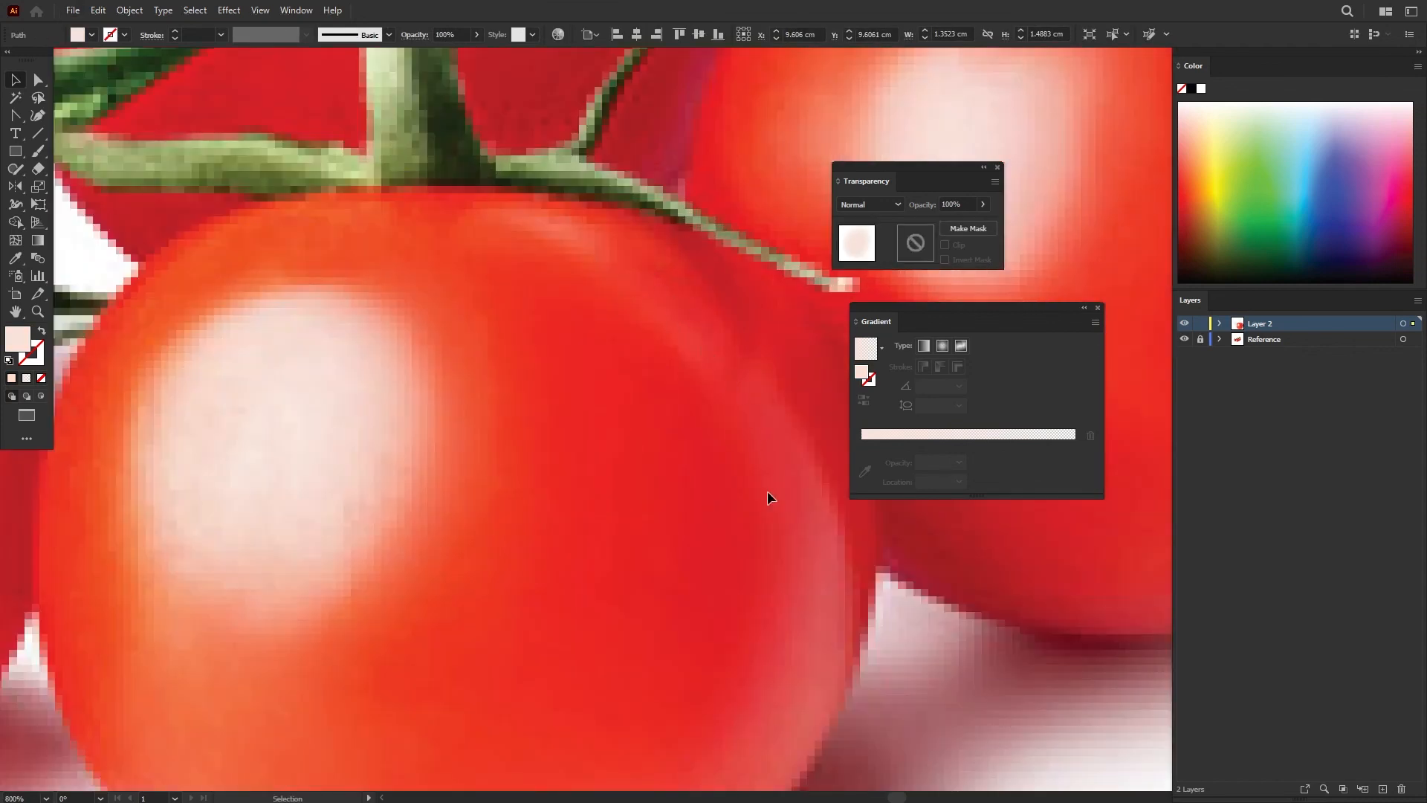
scroll(698, 306, down, 5)
scroll(605, 490, up, 4)
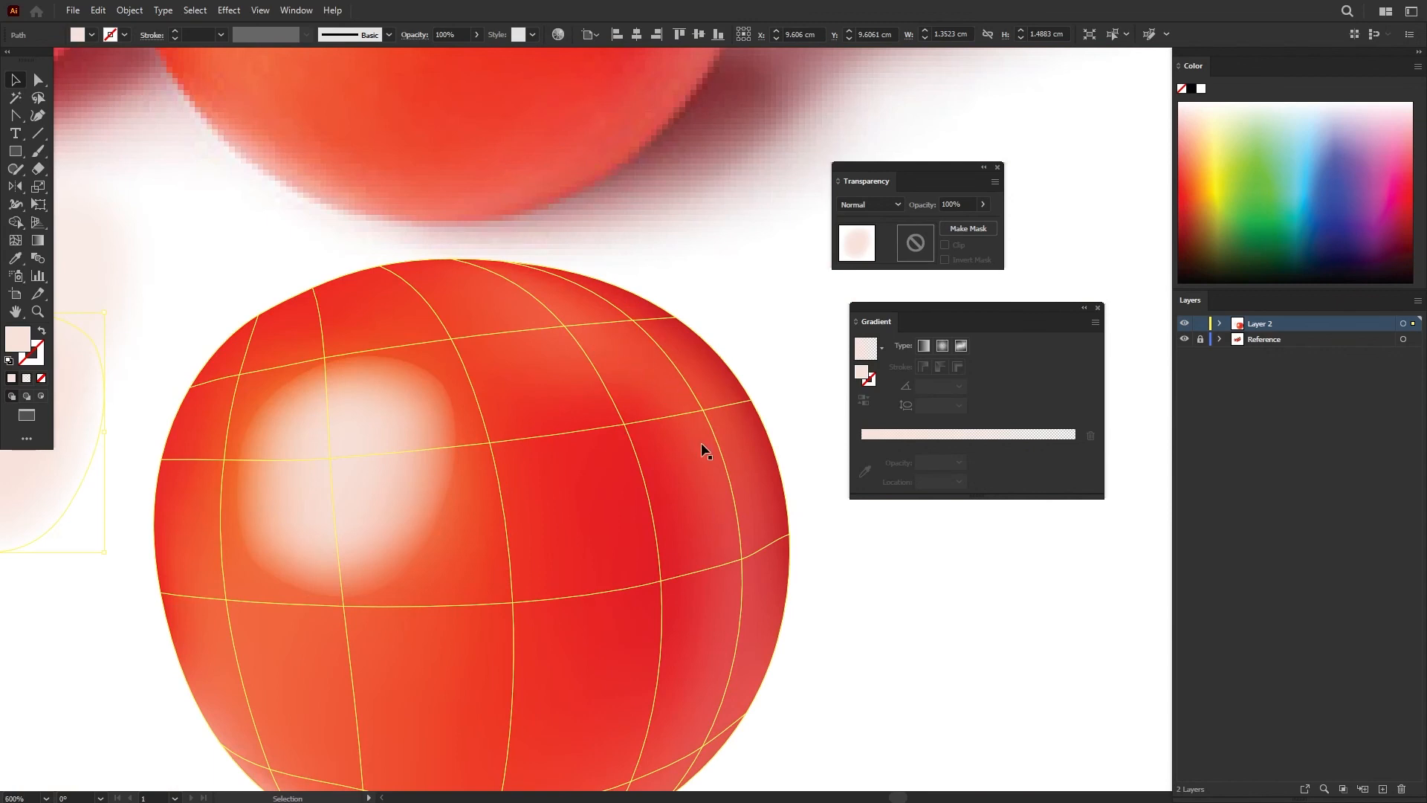
scroll(692, 417, down, 2)
scroll(639, 297, up, 2)
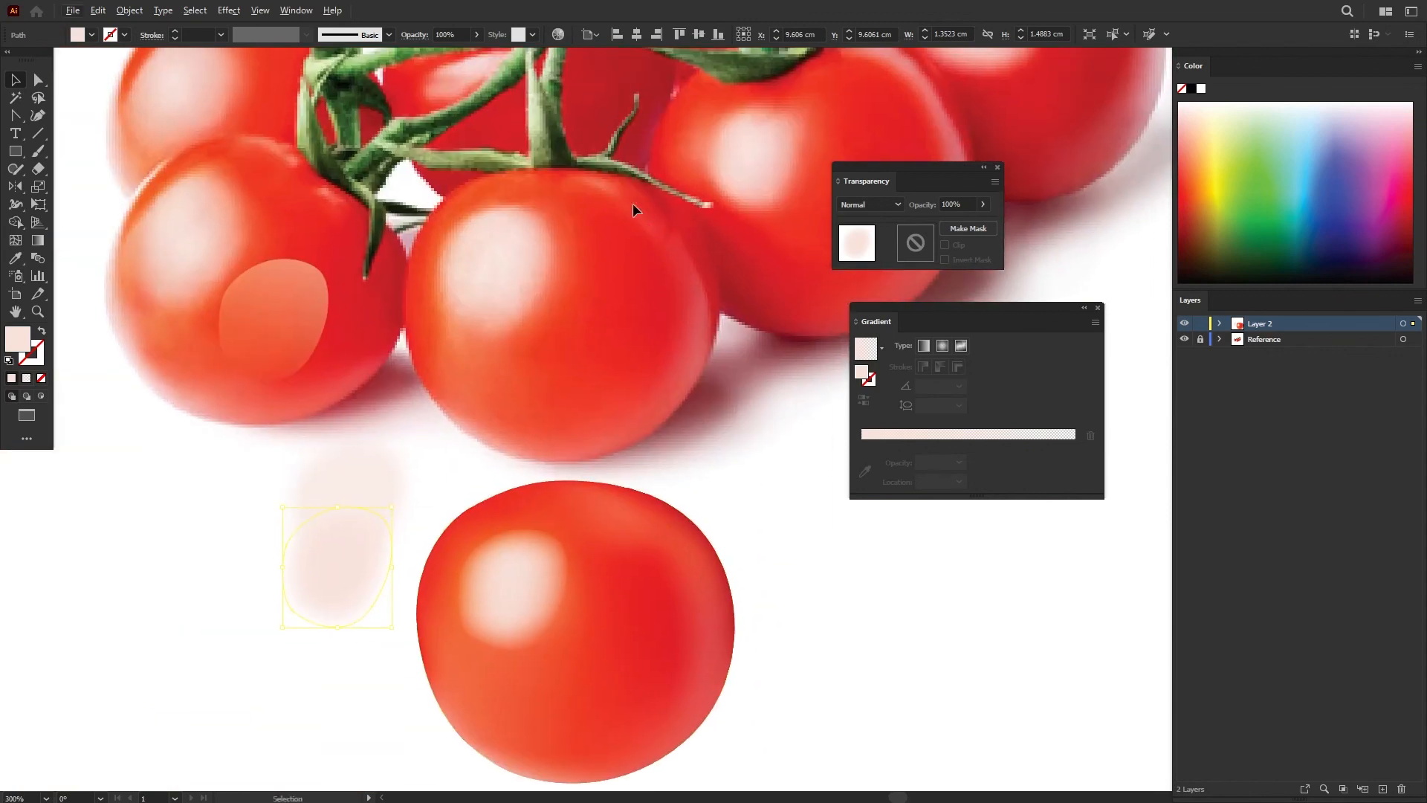
scroll(640, 431, down, 2)
scroll(640, 431, left, 1)
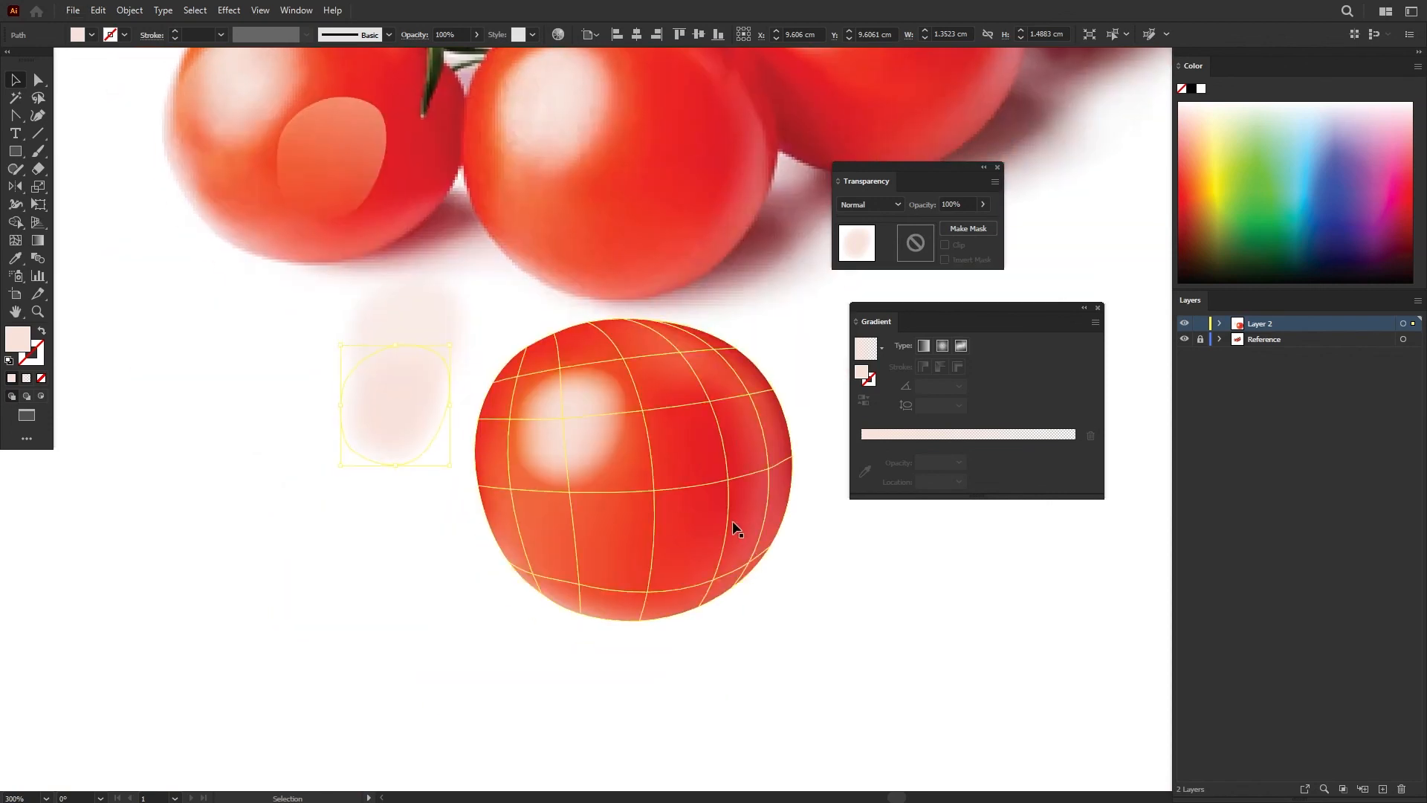
drag(852, 499, 711, 582)
key(alt+v)
click(711, 582)
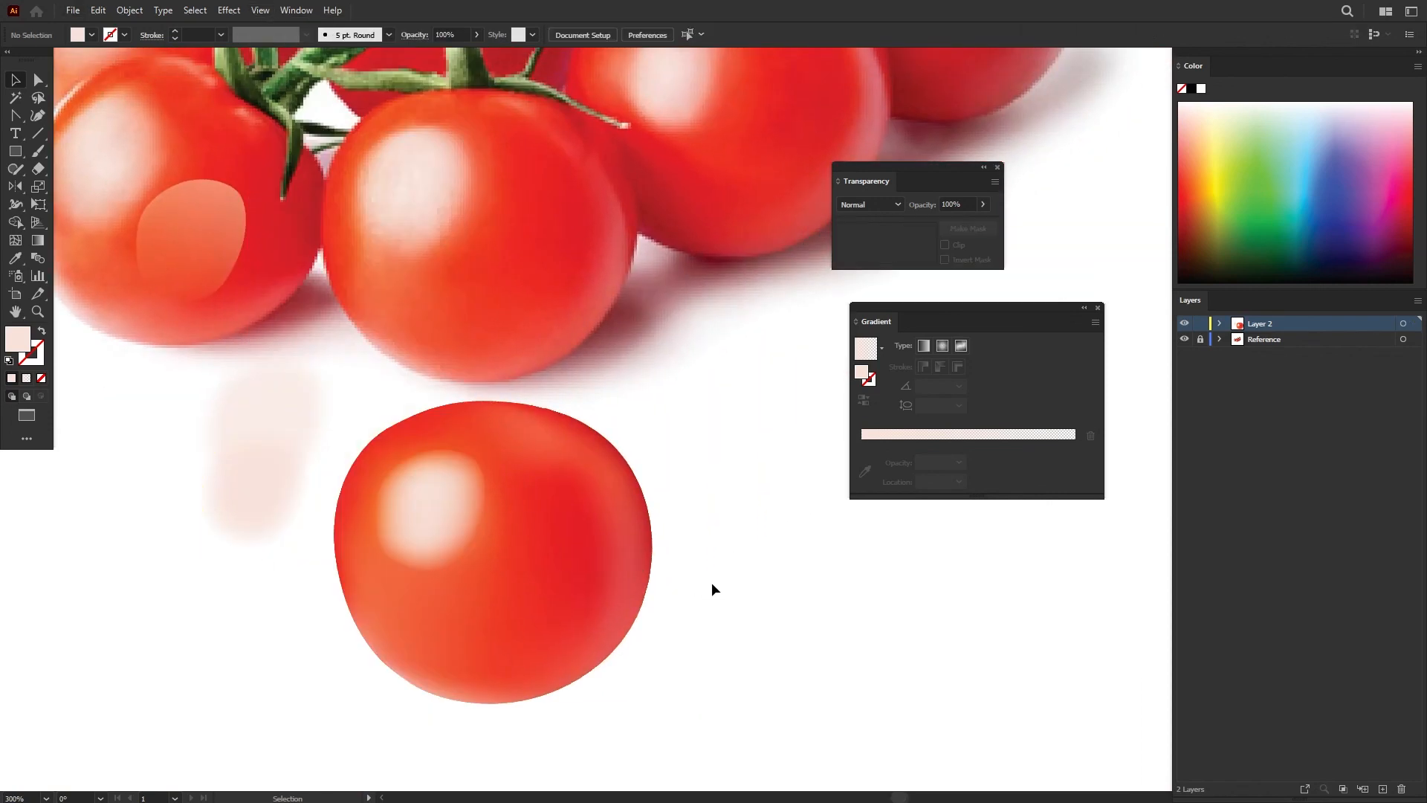